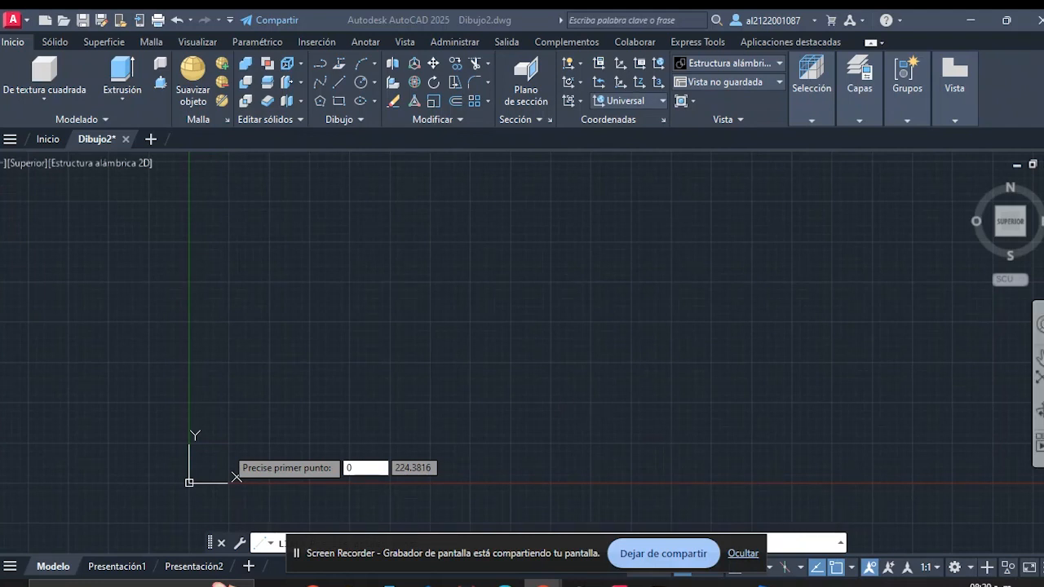
Switch to the PDF drawing "Pieza 1 vs catia 1" and examine the part's dimensioned views
{"action": "key", "text": "alt+Tab"}
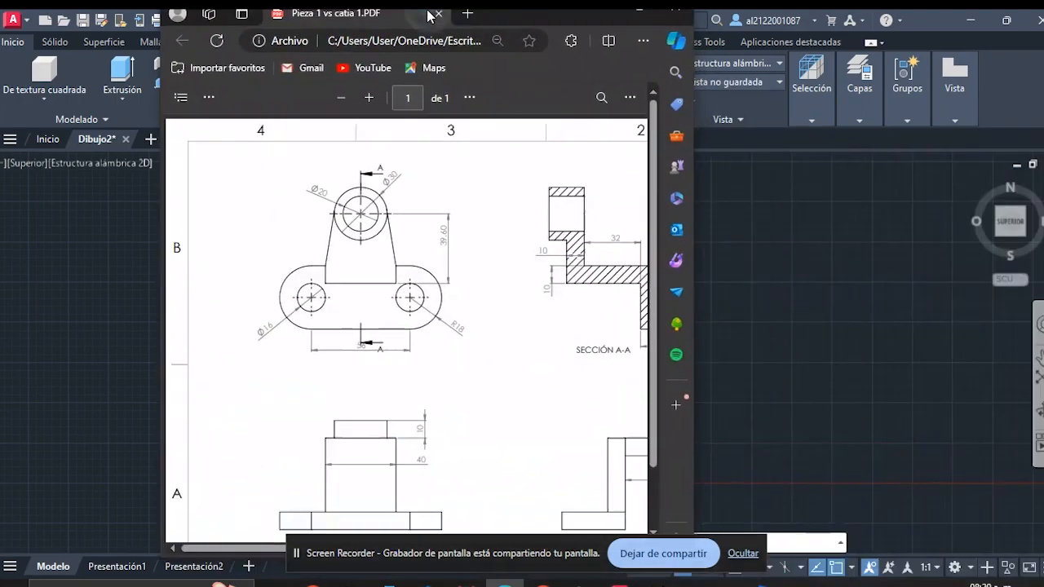
{"action": "left_click", "coordinate": [743, 552]}
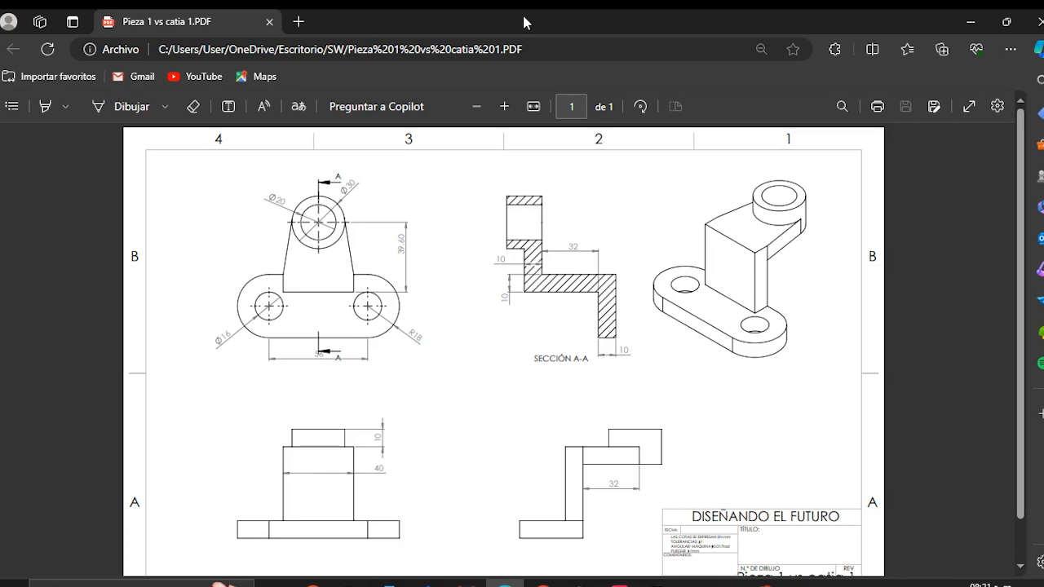
{"action": "left_click_drag", "start_coordinate": [525, 21], "coordinate": [1043, 22]}
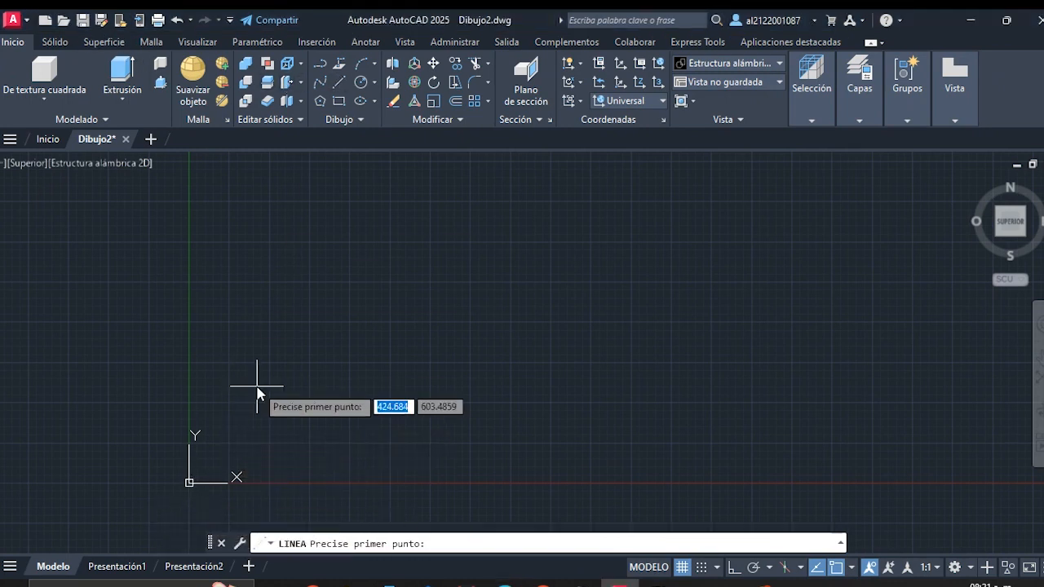
Draw a vertical line 10 units long upward from the origin 0,0 with ortho mode on
{"action": "type", "text": "0"}
{"action": "key", "text": "Tab"}
{"action": "type", "text": "0"}
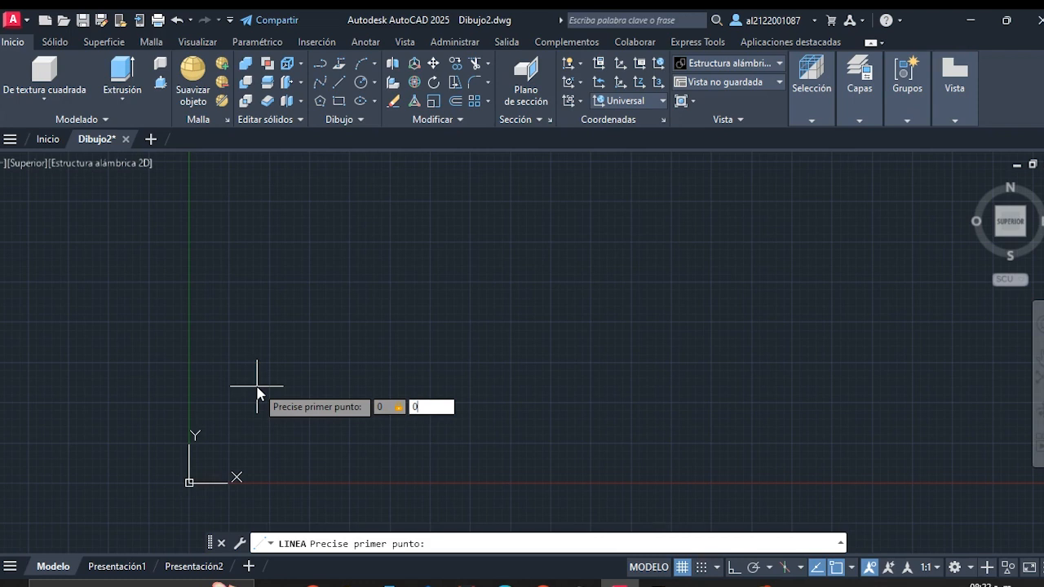
{"action": "key", "text": "Return"}
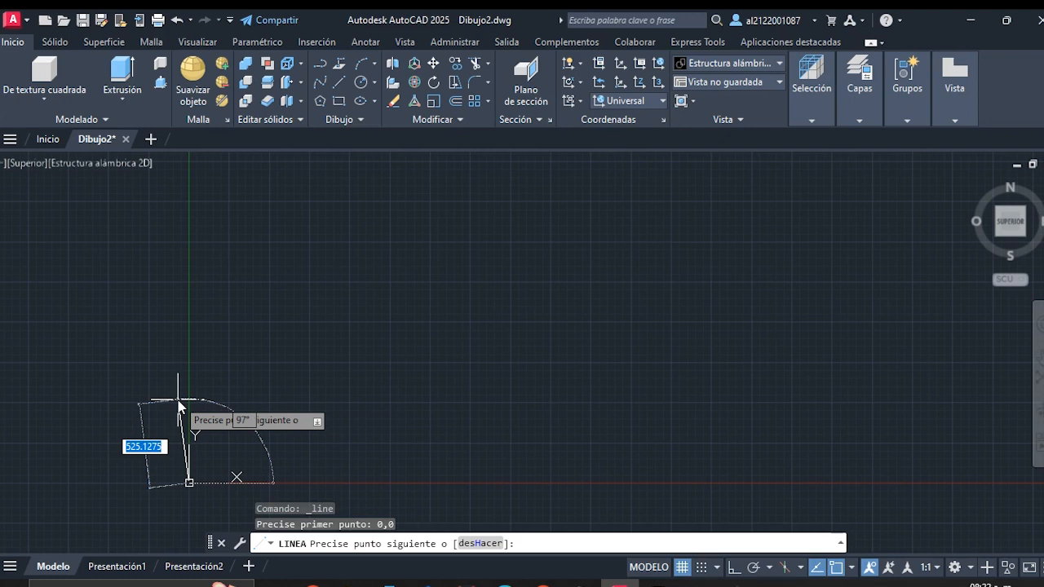
{"action": "key", "text": "F8"}
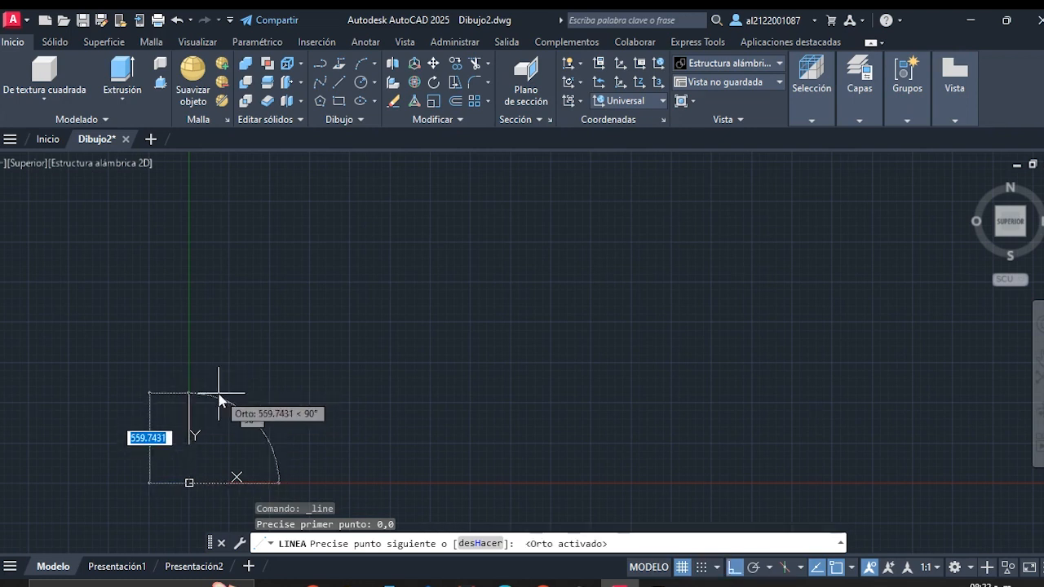
{"action": "type", "text": "10"}
{"action": "key", "text": "Return"}
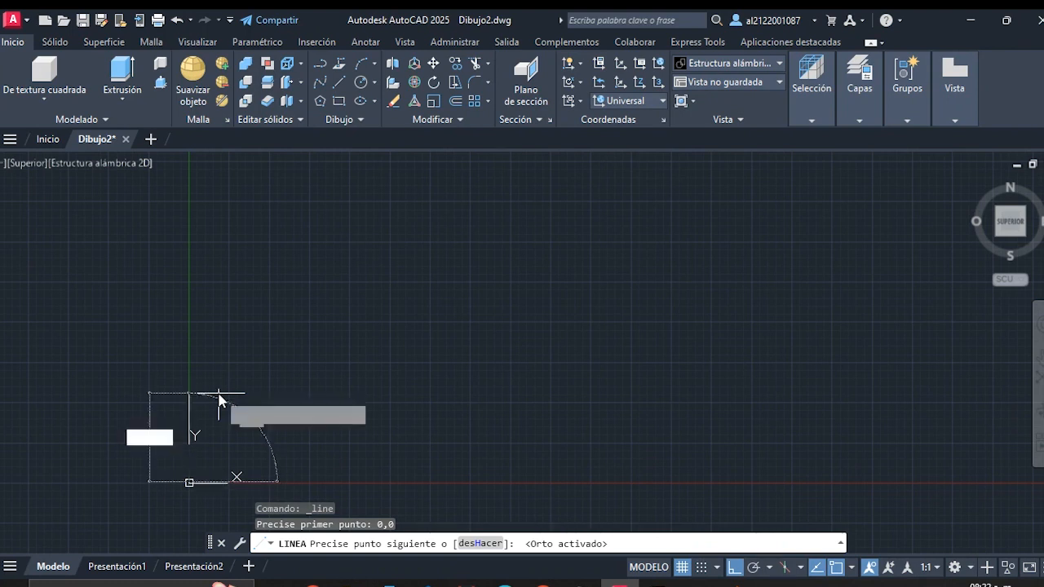
{"action": "scroll", "coordinate": [190, 484], "scroll_direction": "up", "scroll_amount": 9}
{"action": "middle_click_drag", "start_coordinate": [189, 484], "coordinate": [313, 318]}
{"action": "scroll", "coordinate": [316, 317], "scroll_direction": "up", "scroll_amount": 10}
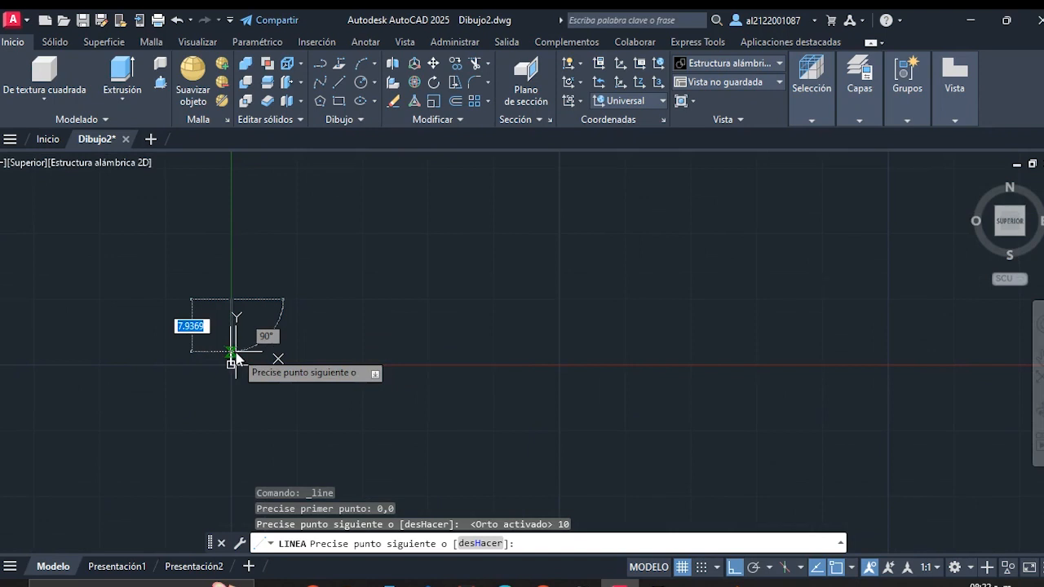
{"action": "scroll", "coordinate": [238, 342], "scroll_direction": "up", "scroll_amount": 3}
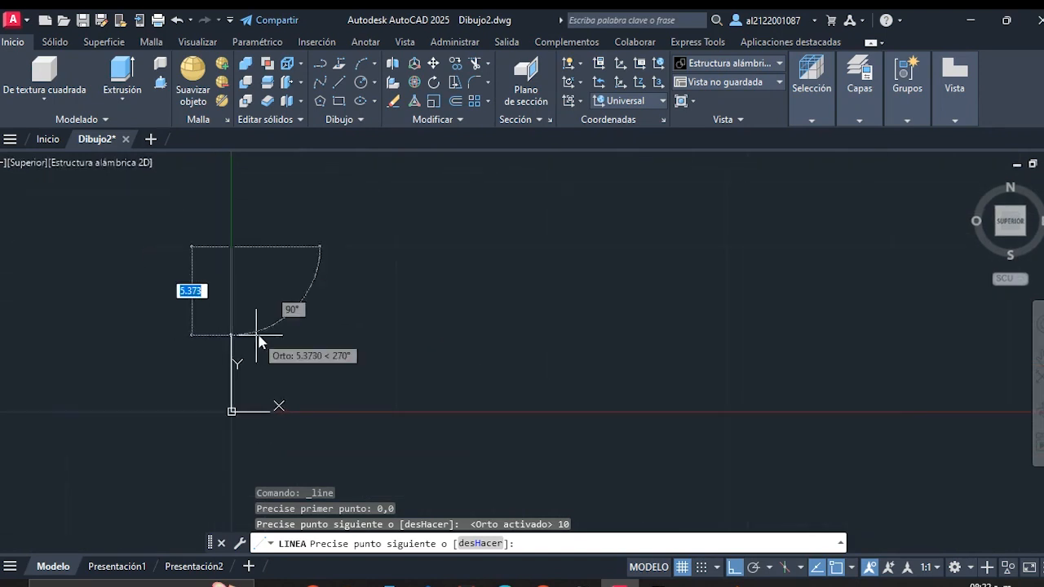
{"action": "key", "text": "Escape"}
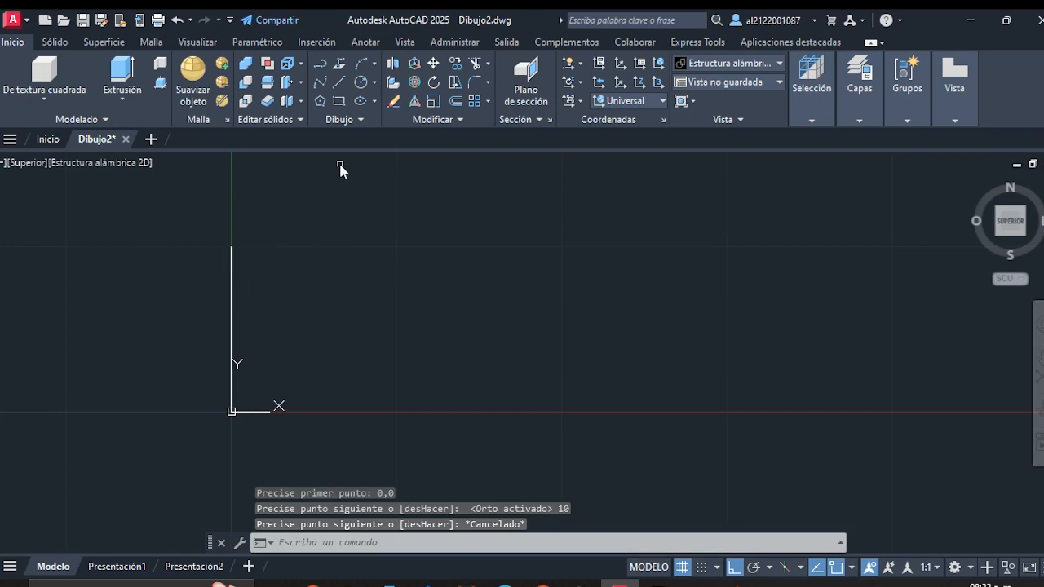
Draw a vertical line 39.6 units long upward, starting at a point offset 20 units along positive X from the origin
{"action": "left_click", "coordinate": [337, 83]}
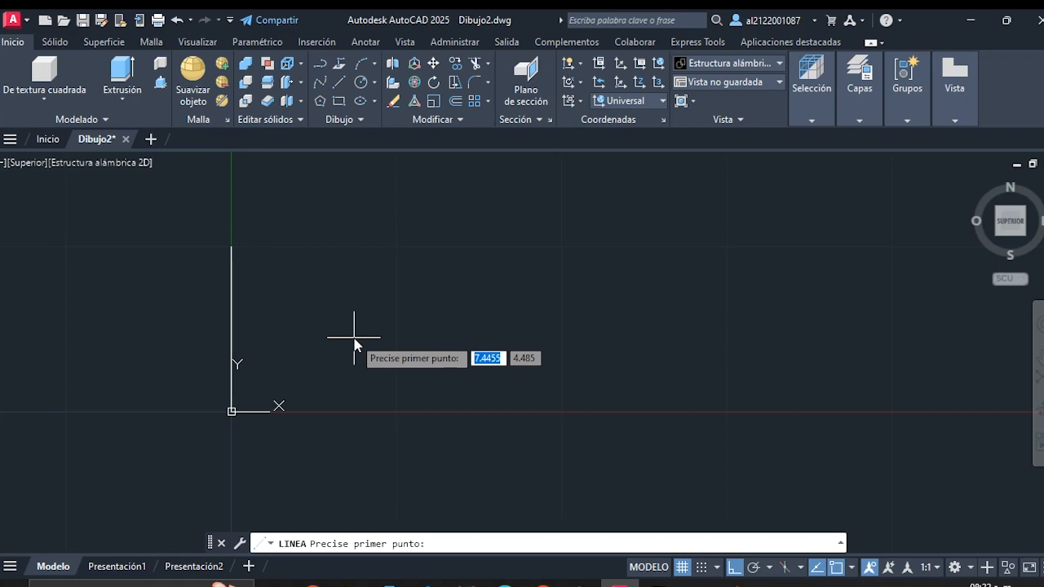
{"action": "key", "text": "F8"}
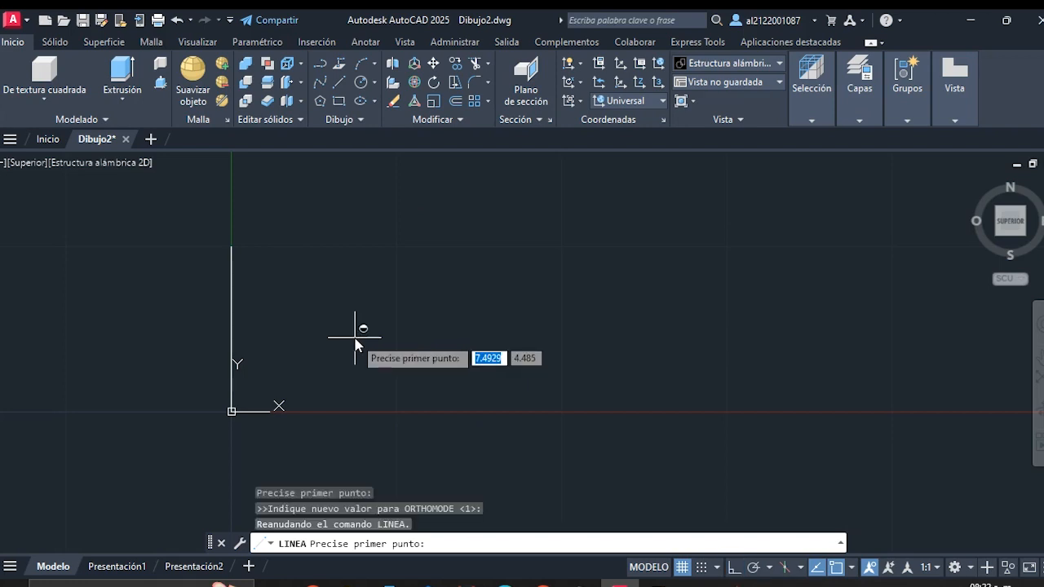
{"action": "right_click", "coordinate": [355, 344], "text": "shift"}
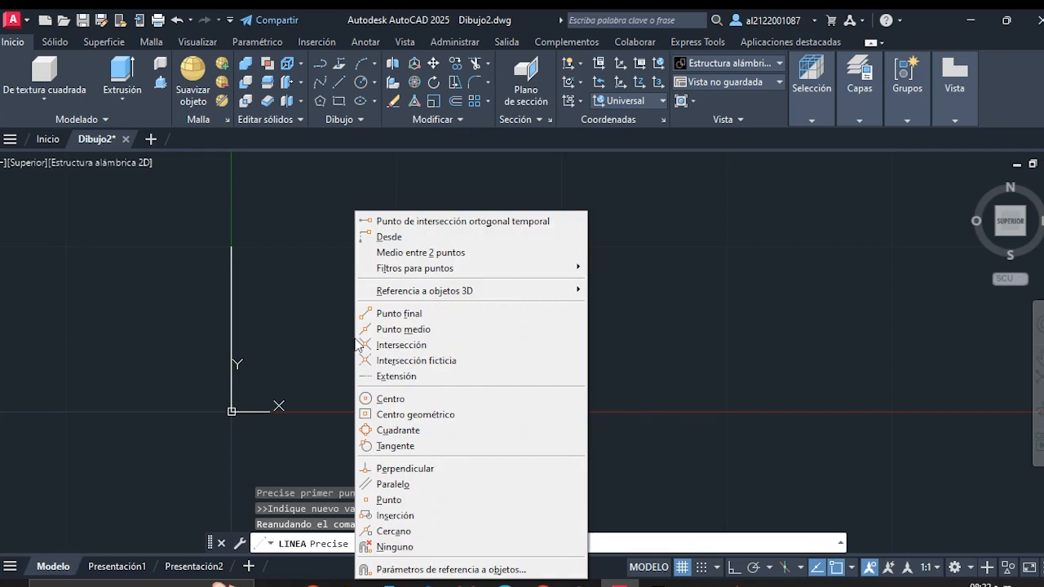
{"action": "left_click", "coordinate": [413, 238]}
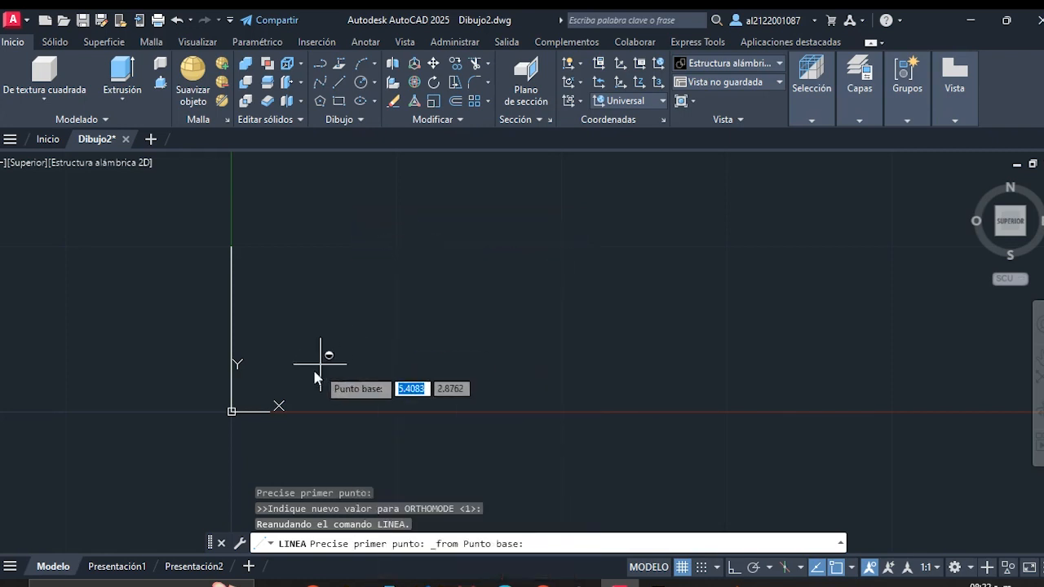
{"action": "left_click", "coordinate": [232, 413]}
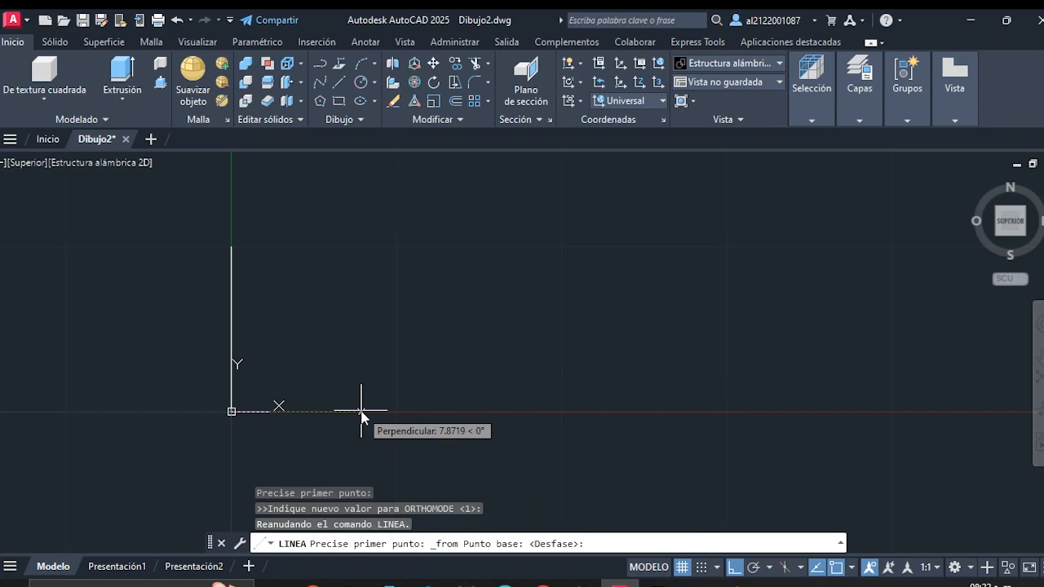
{"action": "type", "text": "20"}
{"action": "key", "text": "Return"}
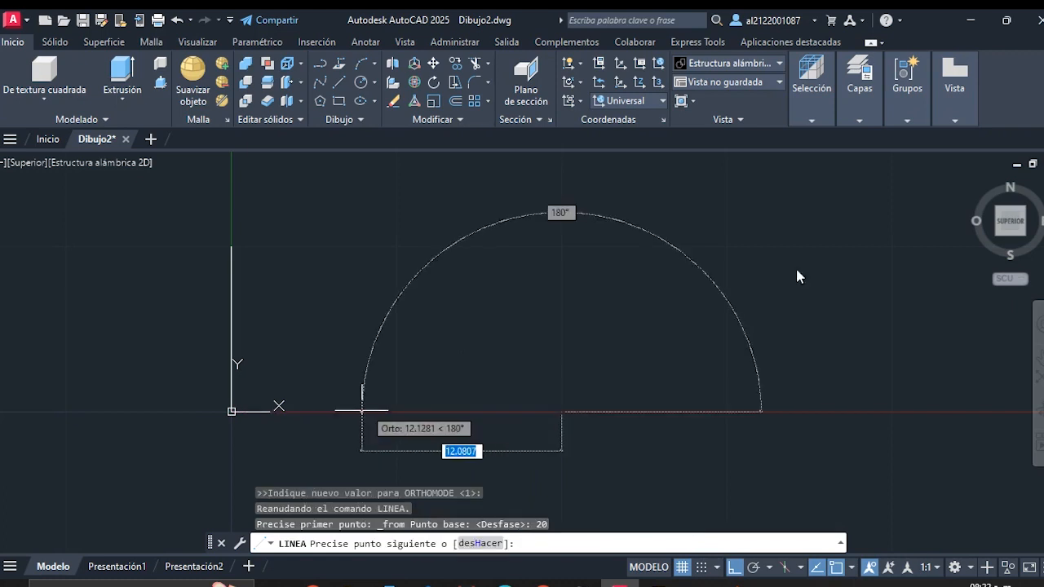
{"action": "scroll", "coordinate": [605, 367], "scroll_direction": "up", "scroll_amount": 2}
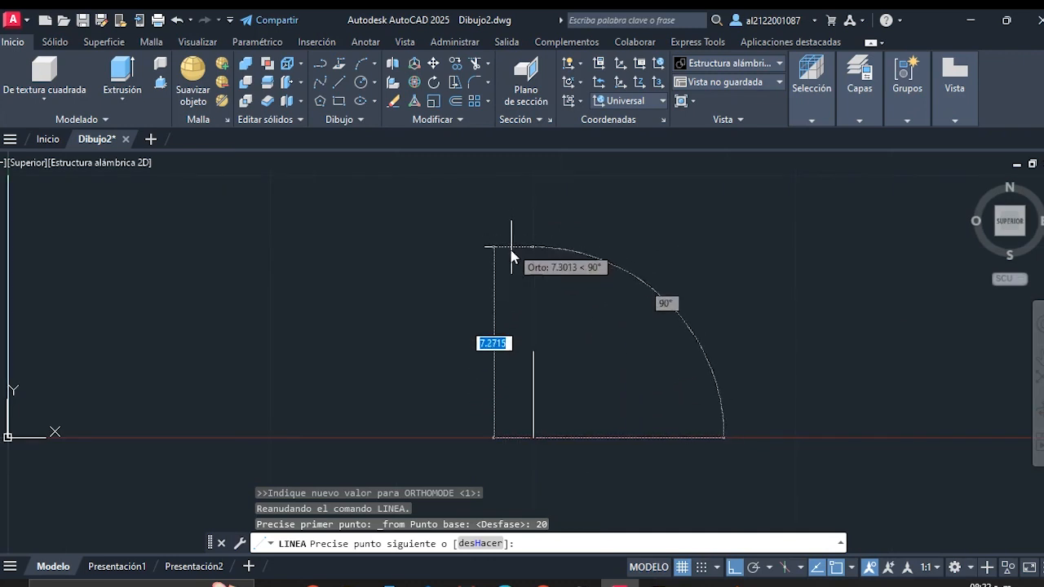
{"action": "scroll", "coordinate": [512, 255], "scroll_direction": "down", "scroll_amount": 3}
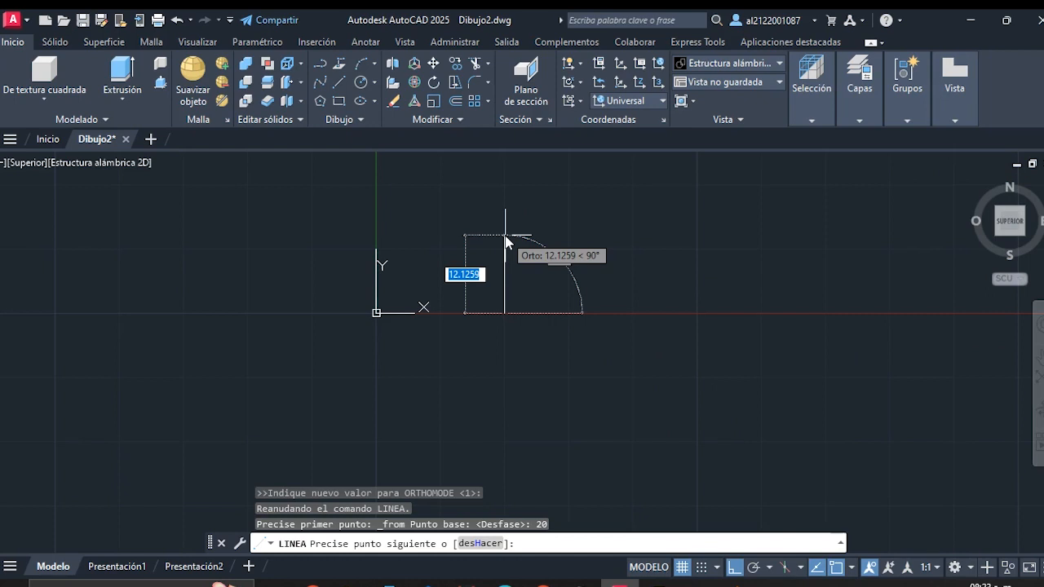
{"action": "type", "text": "39.6"}
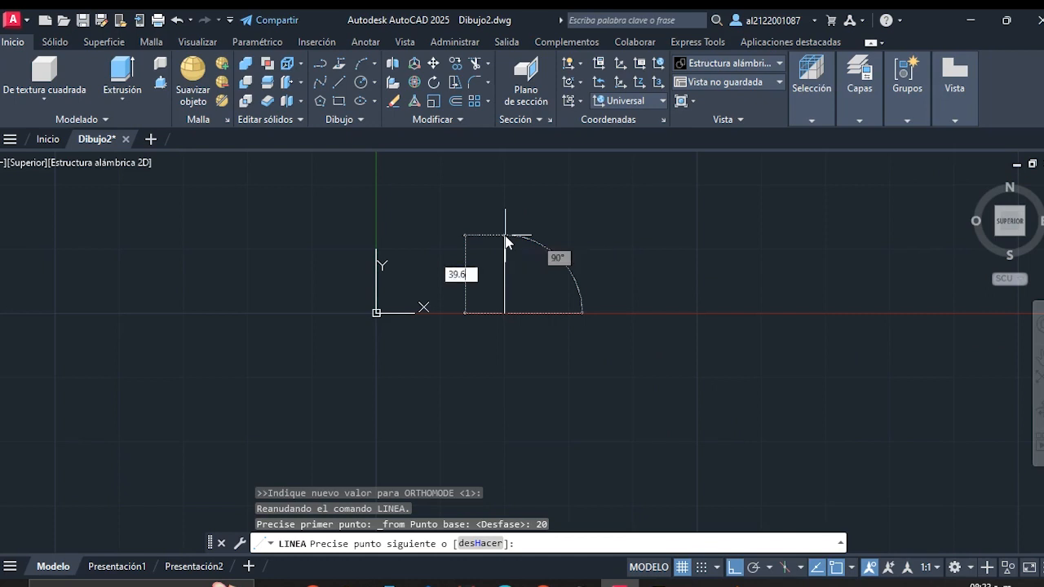
{"action": "key", "text": "Return"}
{"action": "scroll", "coordinate": [481, 269], "scroll_direction": "down", "scroll_amount": 3}
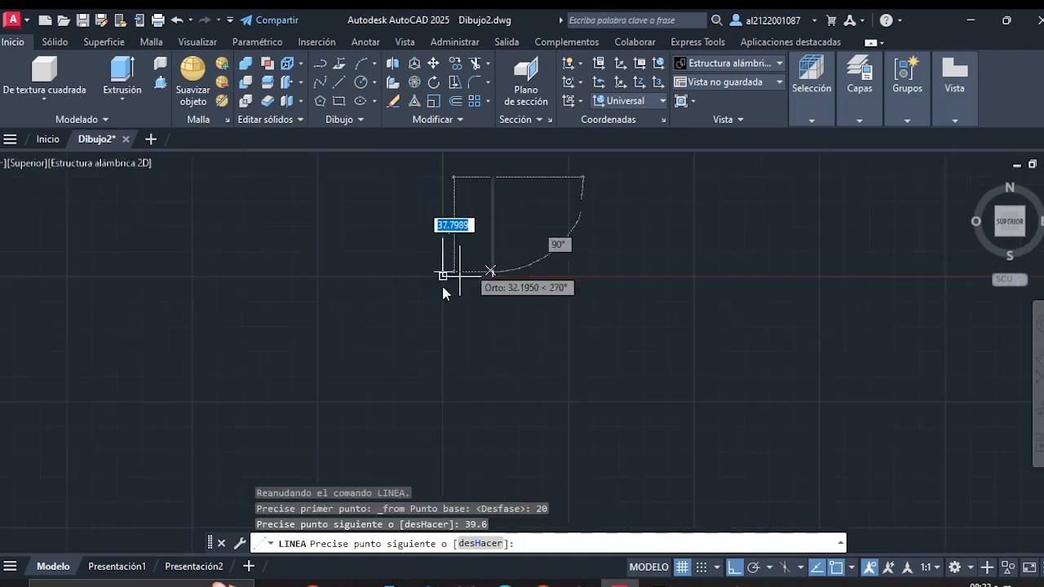
{"action": "scroll", "coordinate": [481, 269], "scroll_direction": "up", "scroll_amount": 4}
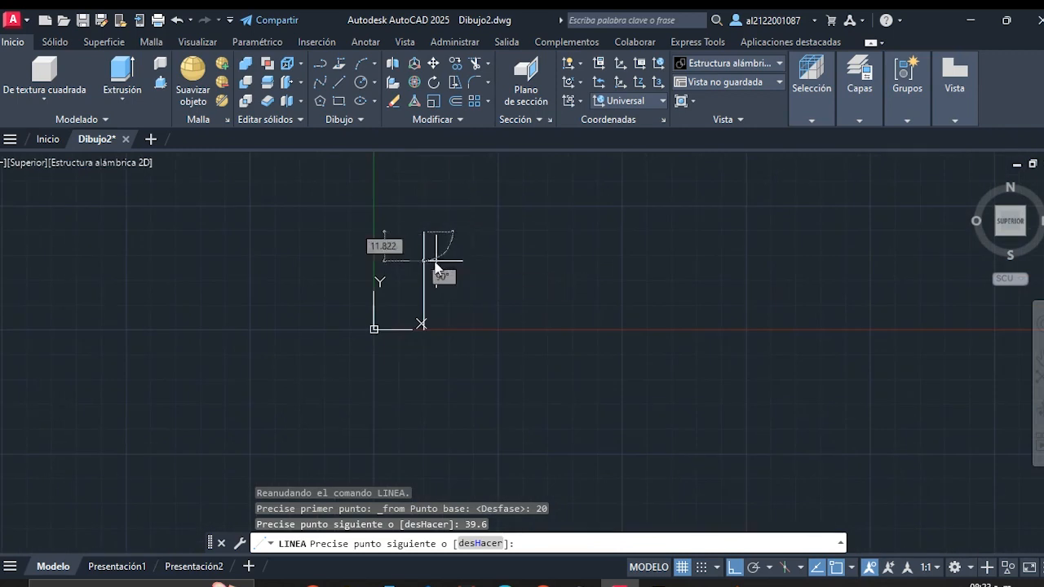
{"action": "key", "text": "Escape"}
Draw a circle of diameter 20 centred on the upper endpoint of the 39.6-unit vertical line
{"action": "scroll", "coordinate": [414, 236], "scroll_direction": "up", "scroll_amount": 2}
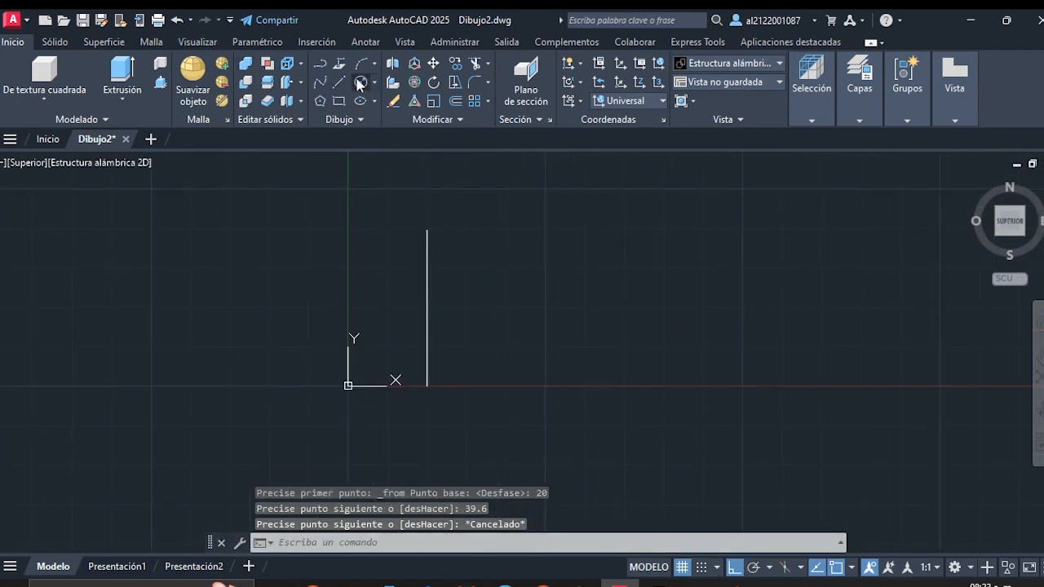
{"action": "left_click", "coordinate": [359, 81]}
{"action": "left_click", "coordinate": [428, 229]}
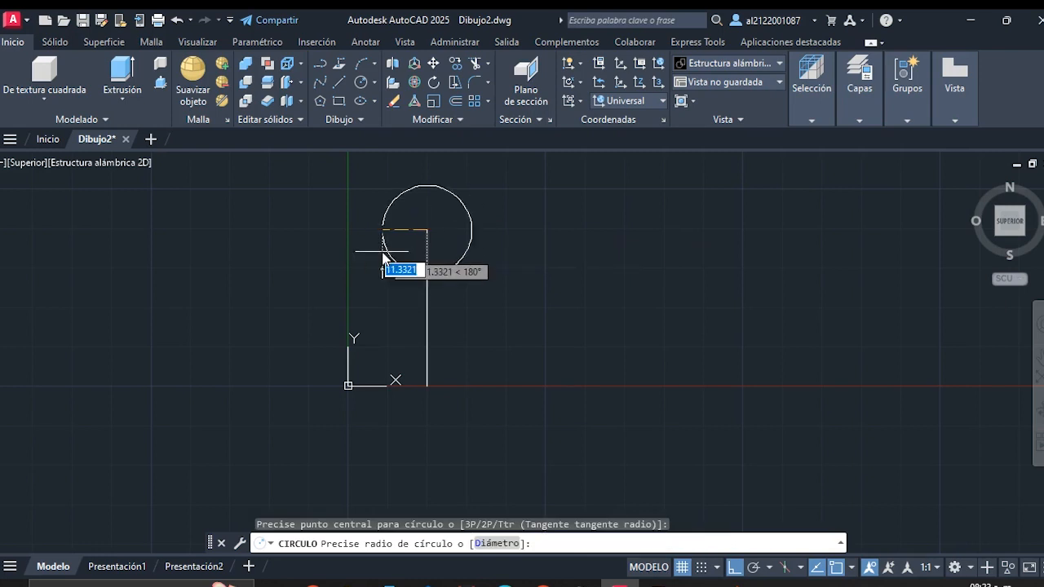
{"action": "type", "text": "d"}
{"action": "key", "text": "Return"}
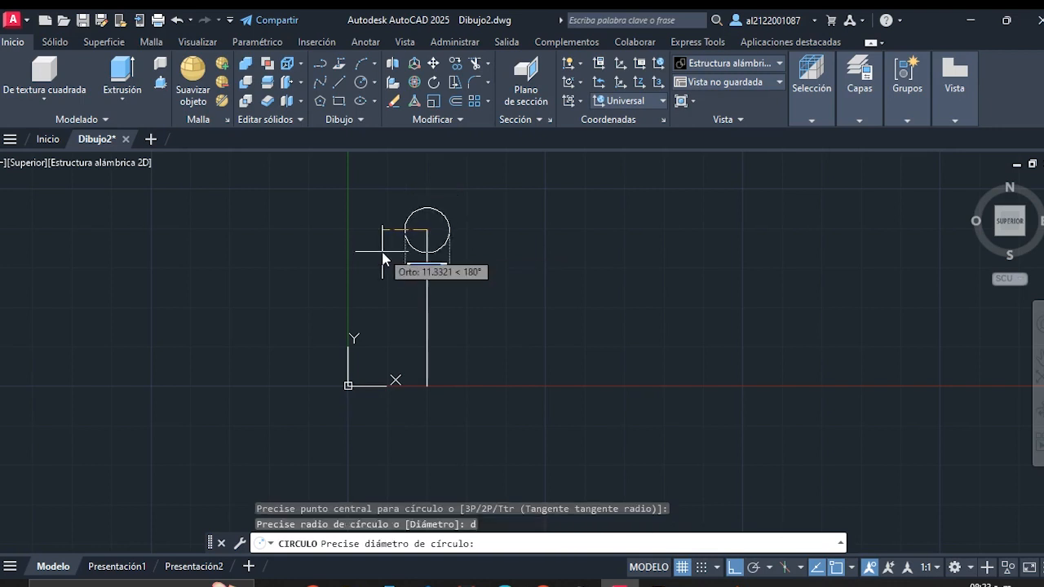
{"action": "type", "text": "20"}
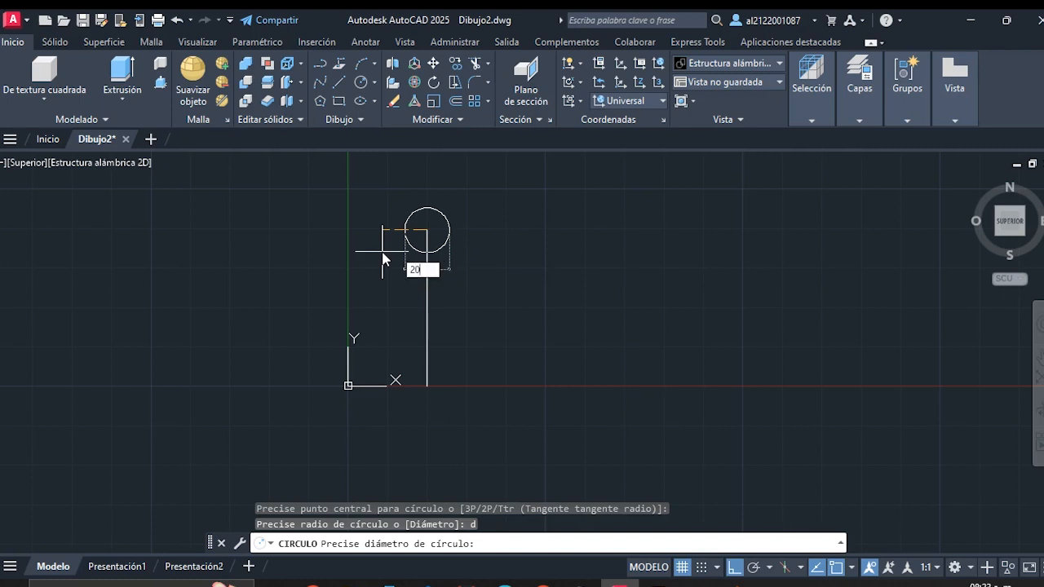
{"action": "key", "text": "Return"}
Add a concentric circle of diameter 30 around the 20-diameter circle
{"action": "left_click", "coordinate": [360, 82]}
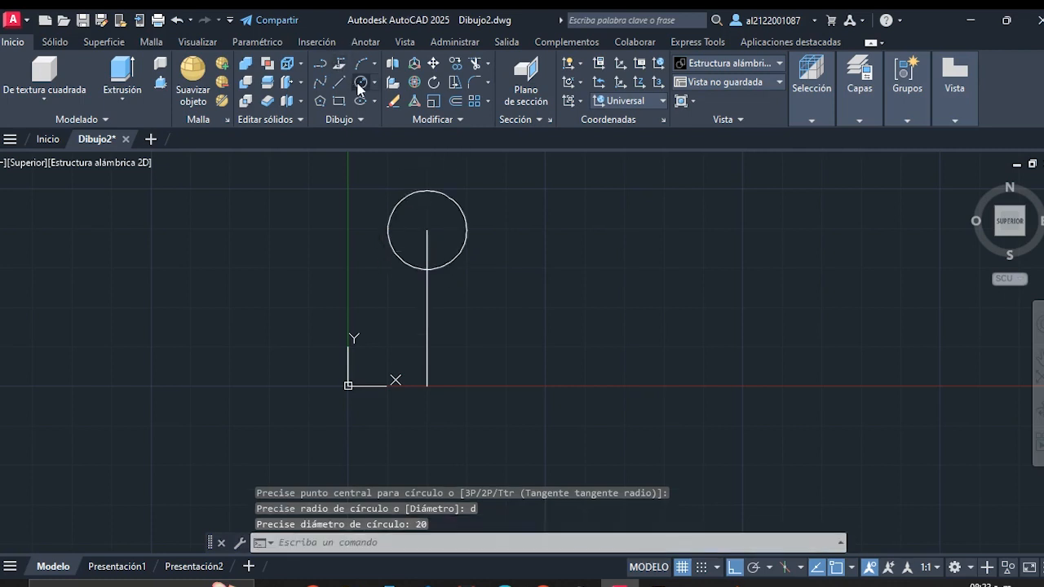
{"action": "left_click", "coordinate": [427, 231]}
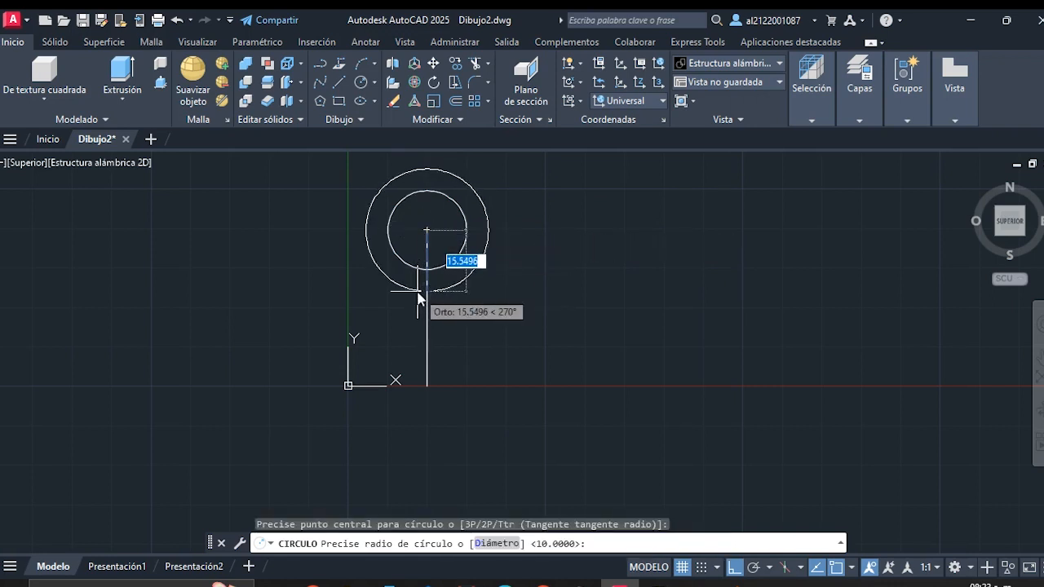
{"action": "type", "text": "d"}
{"action": "key", "text": "Return"}
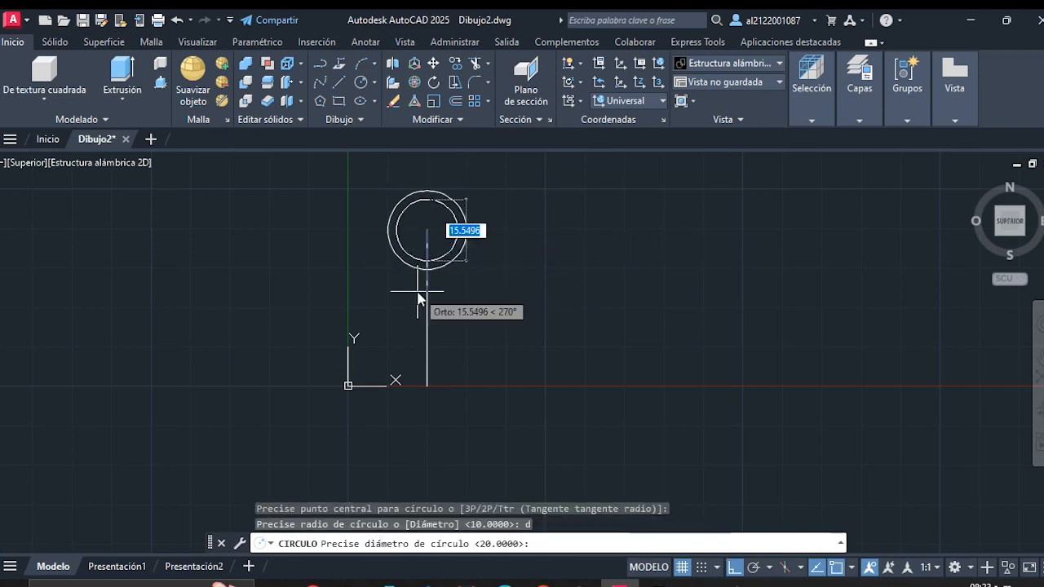
{"action": "type", "text": "30"}
{"action": "key", "text": "Return"}
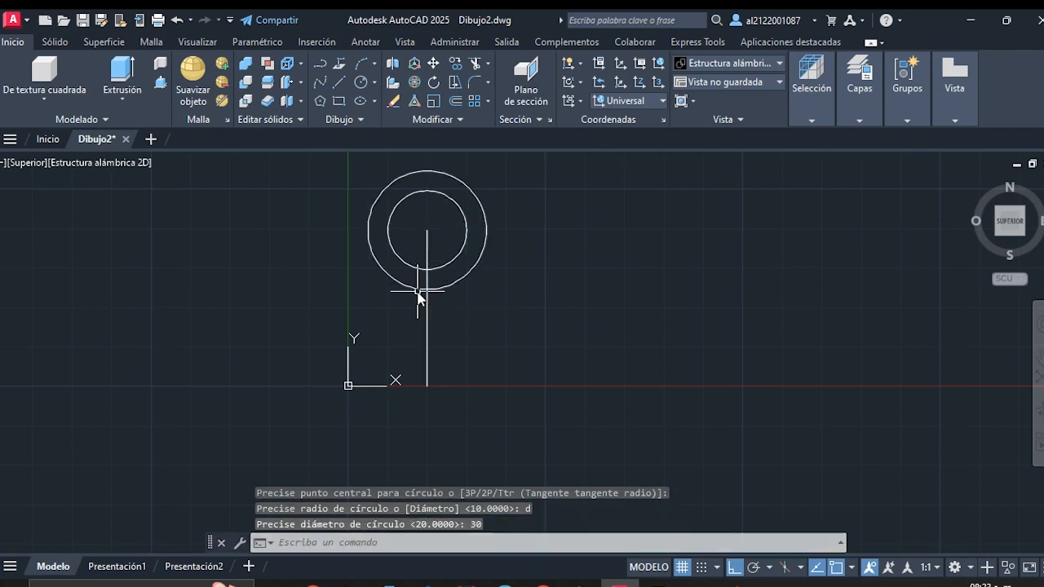
Draw a line from the upper end of the 10-unit vertical line tangent to the near side of the 30-diameter circle
{"action": "left_click", "coordinate": [339, 84]}
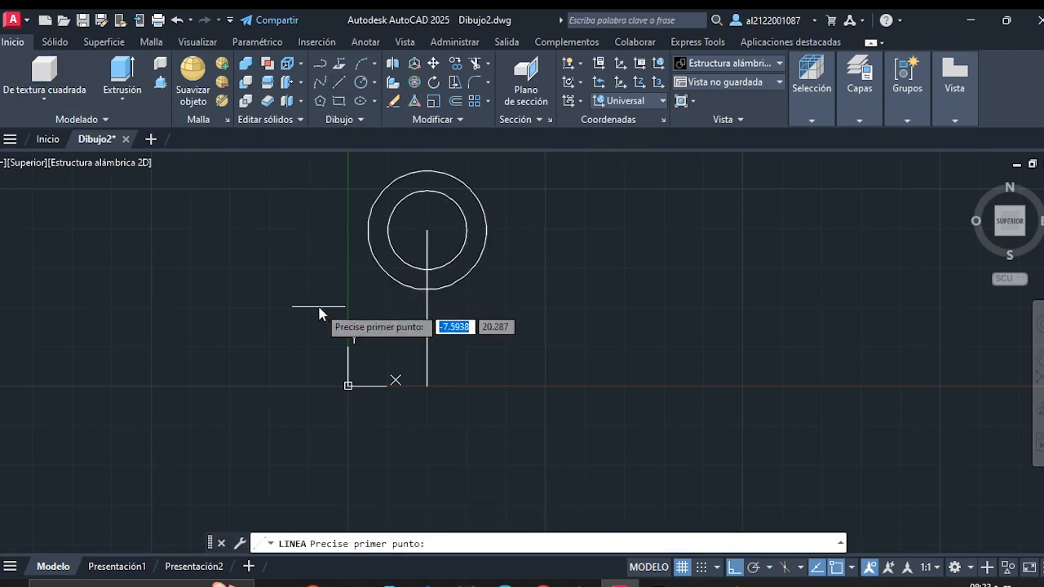
{"action": "left_click", "coordinate": [349, 347]}
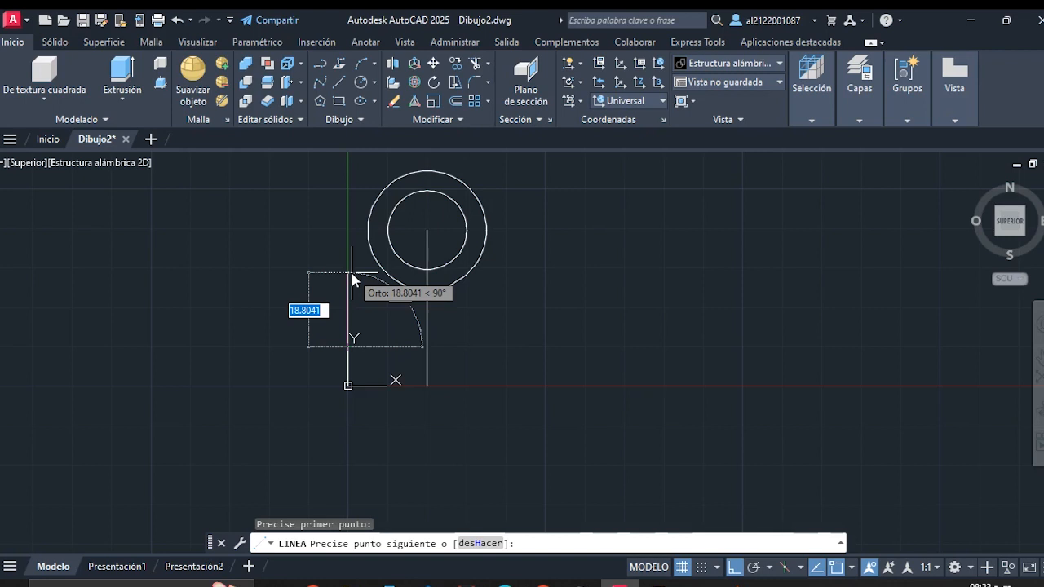
{"action": "key", "text": "F8"}
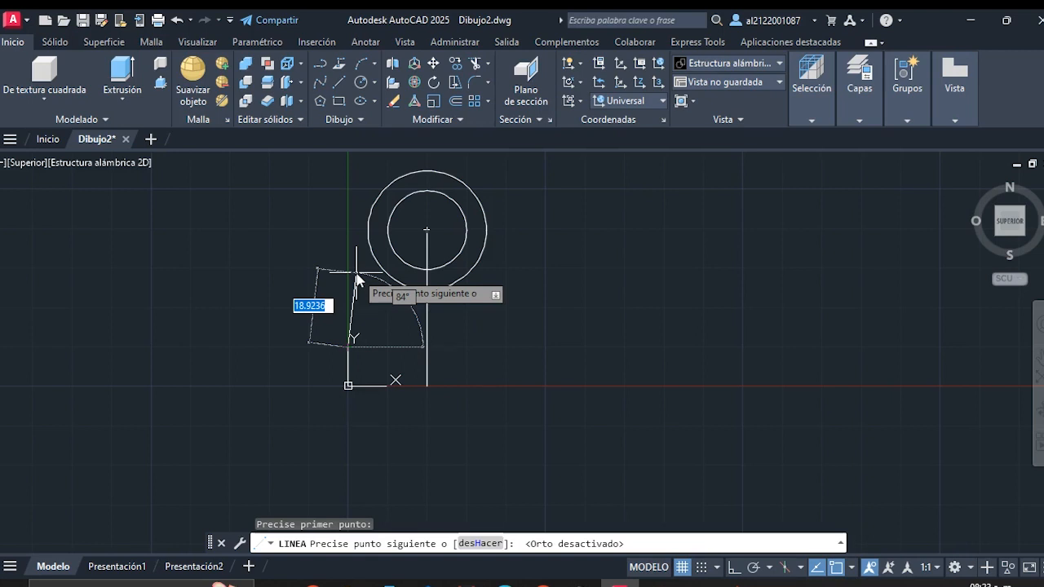
{"action": "key", "text": "ctrl+l"}
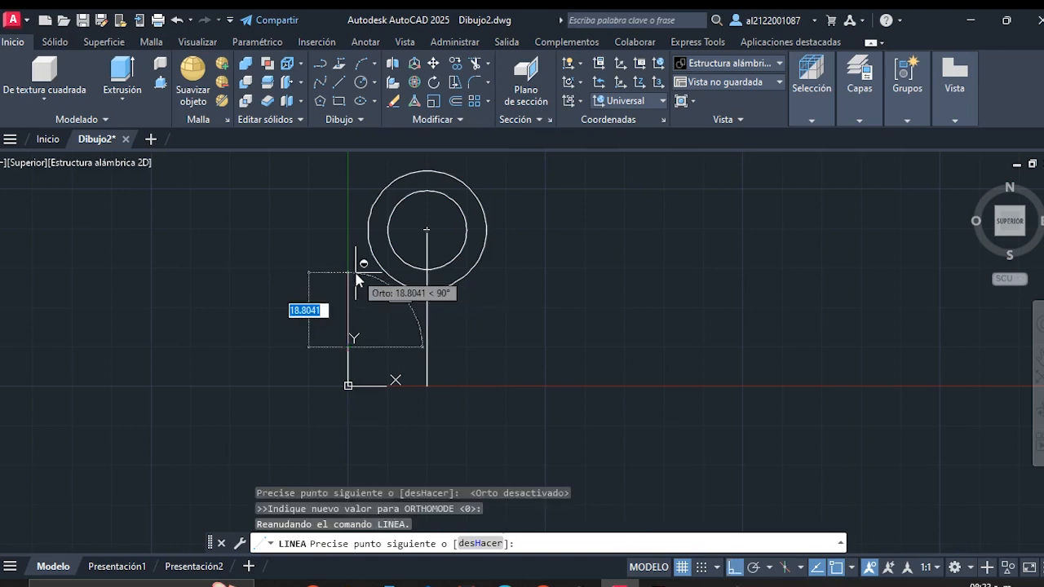
{"action": "right_click", "coordinate": [371, 283], "text": "shift"}
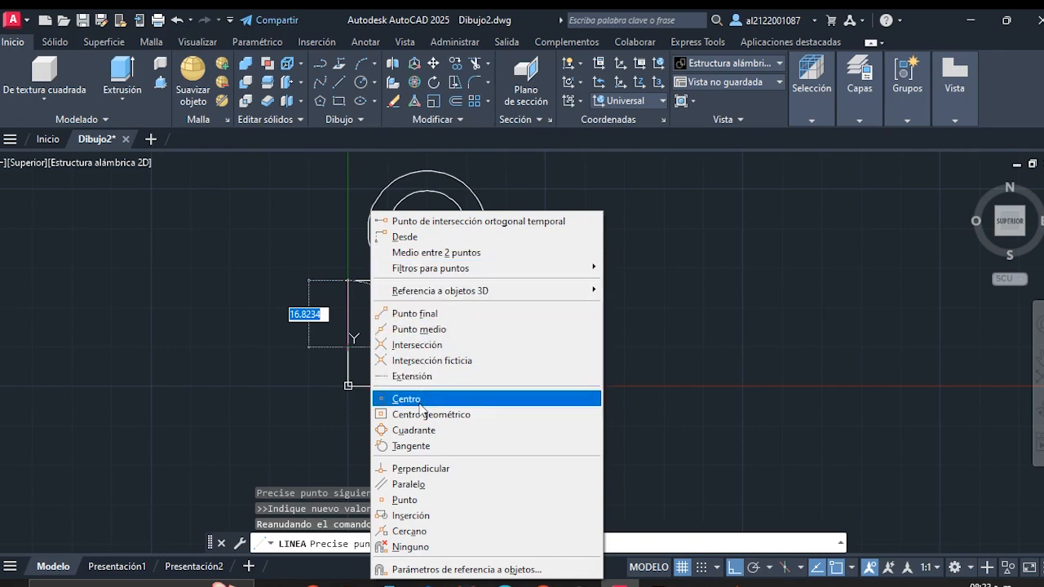
{"action": "left_click", "coordinate": [411, 445]}
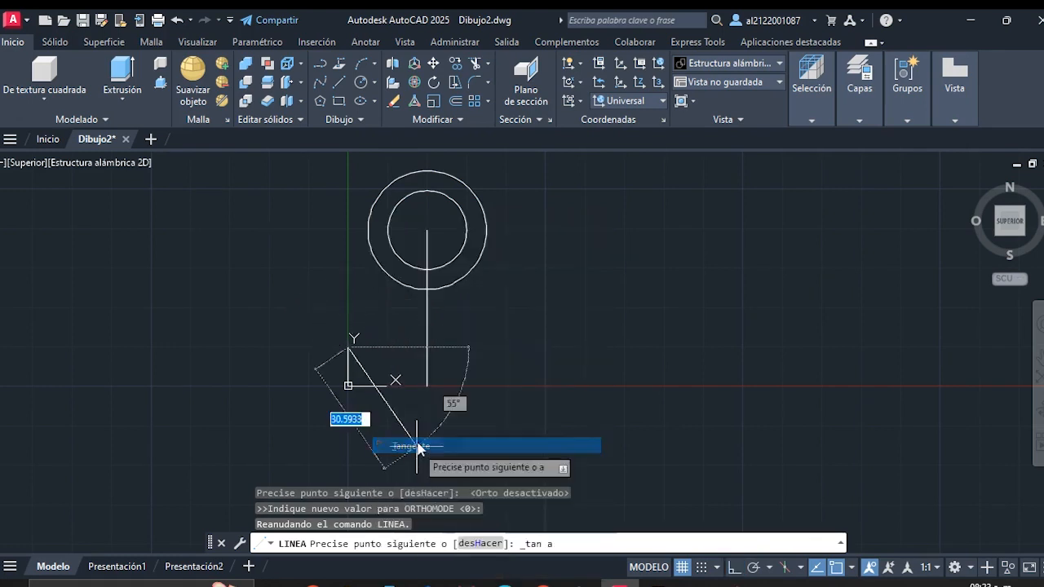
{"action": "left_click", "coordinate": [368, 220]}
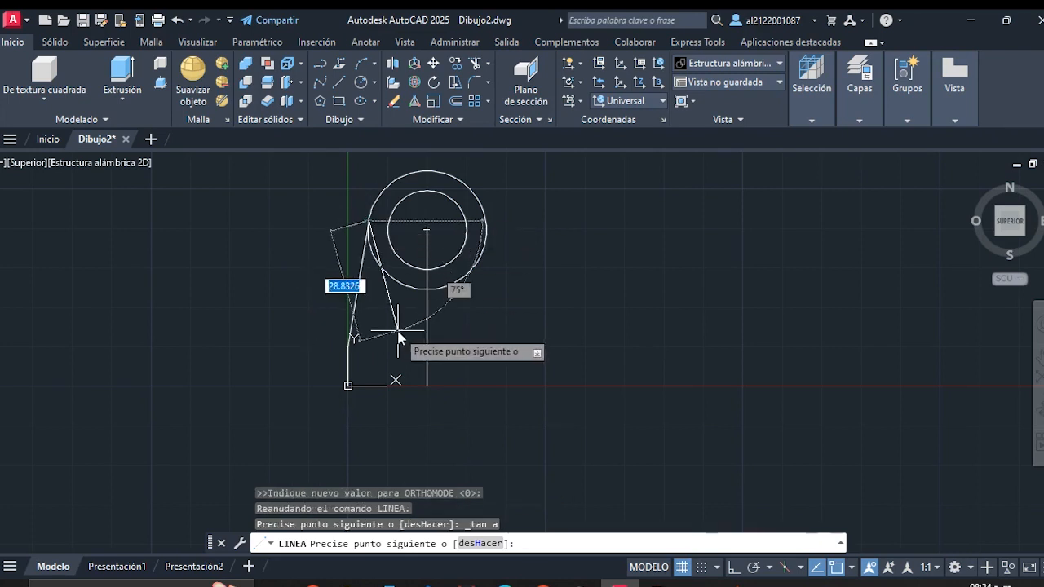
{"action": "key", "text": "Escape"}
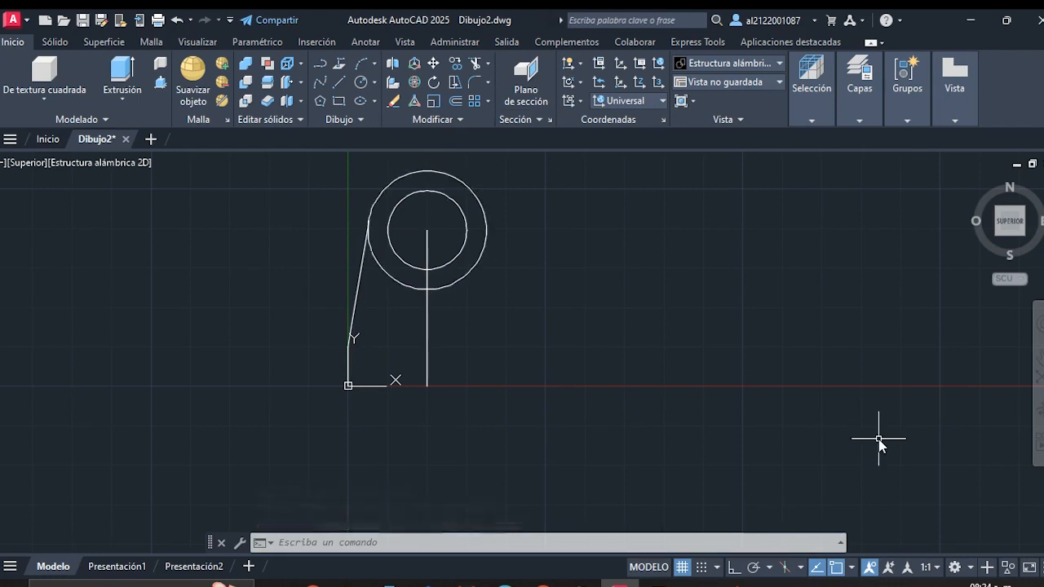
Switch the workspace to Dibujo y anotación
{"action": "middle_click_drag", "start_coordinate": [561, 340], "coordinate": [550, 368]}
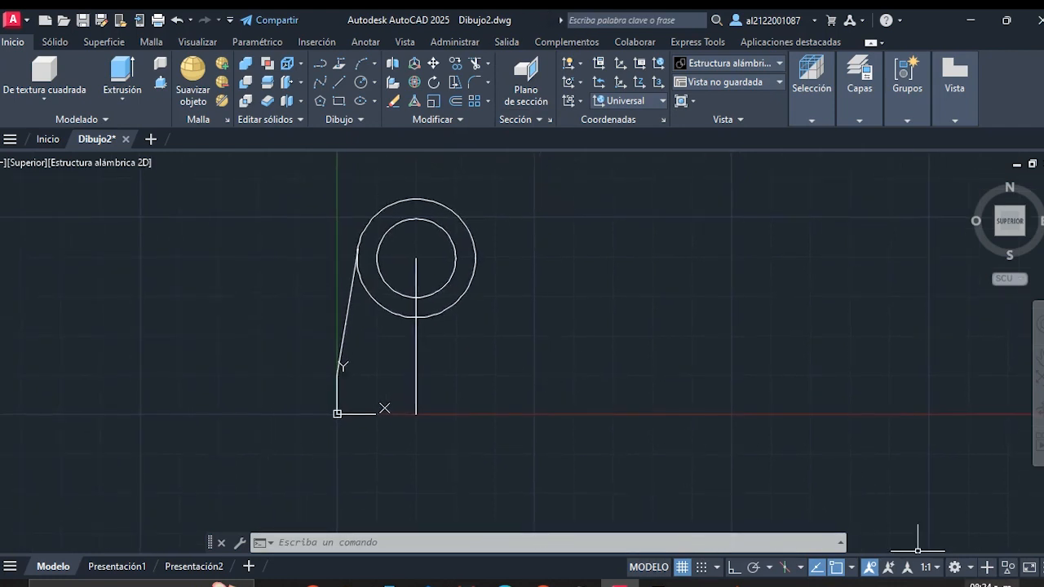
{"action": "left_click", "coordinate": [970, 568]}
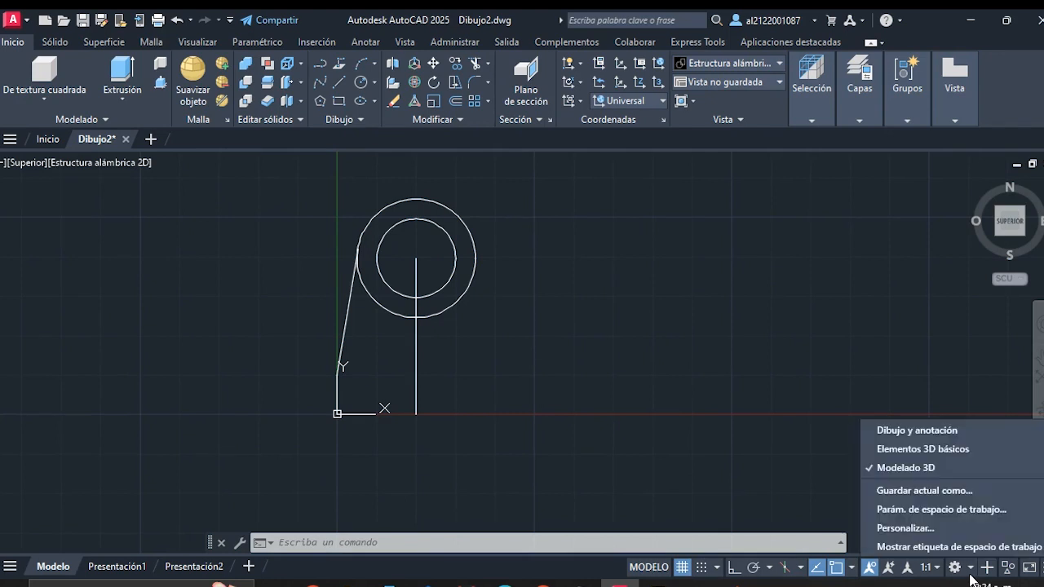
{"action": "left_click", "coordinate": [915, 430]}
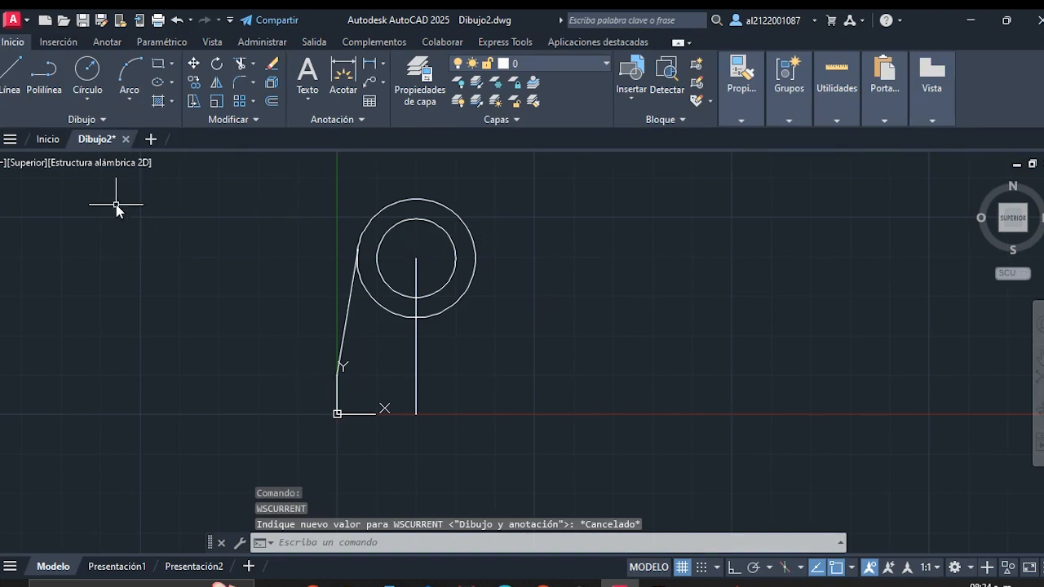
Mirror the short vertical line and the tangent line about the central vertical line, keeping the source objects
{"action": "left_click", "coordinate": [217, 85]}
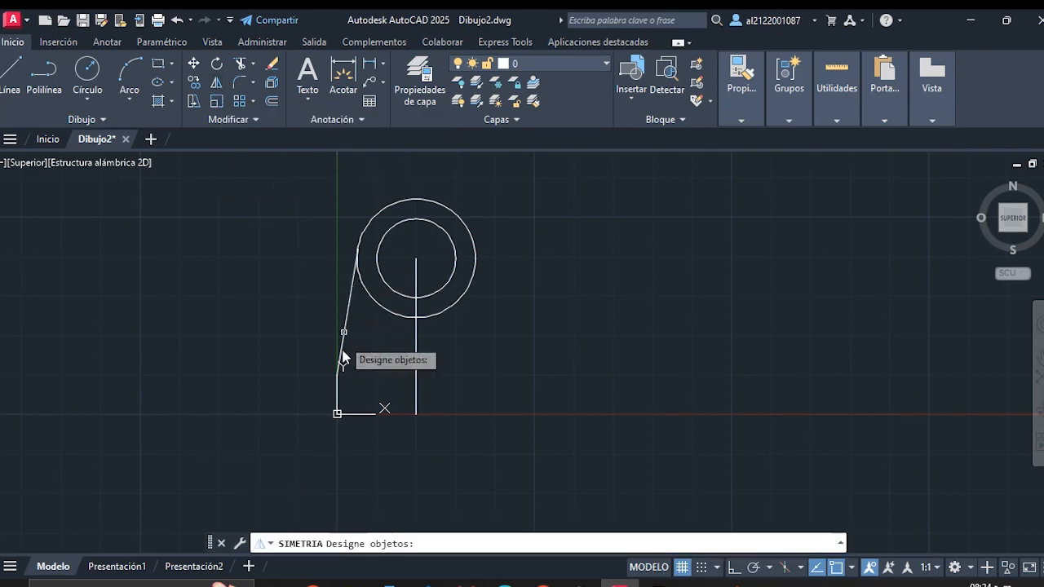
{"action": "left_click", "coordinate": [336, 400]}
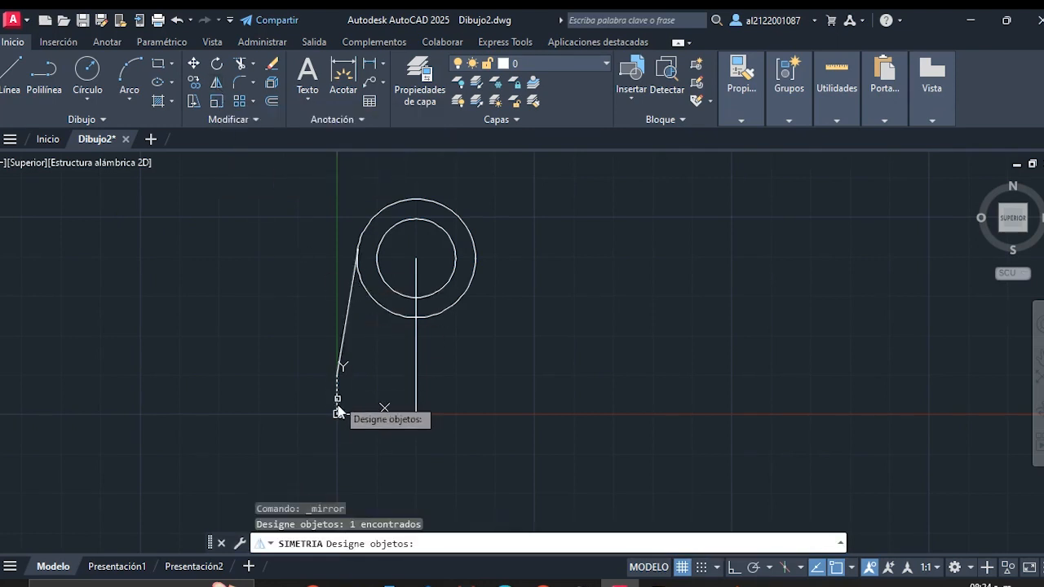
{"action": "left_click", "coordinate": [341, 348]}
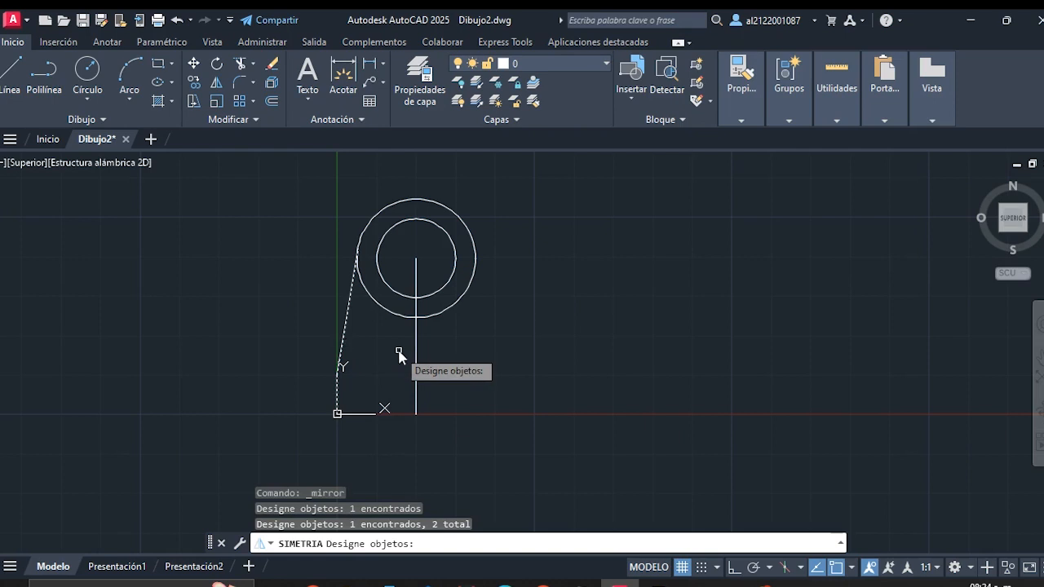
{"action": "key", "text": "Return"}
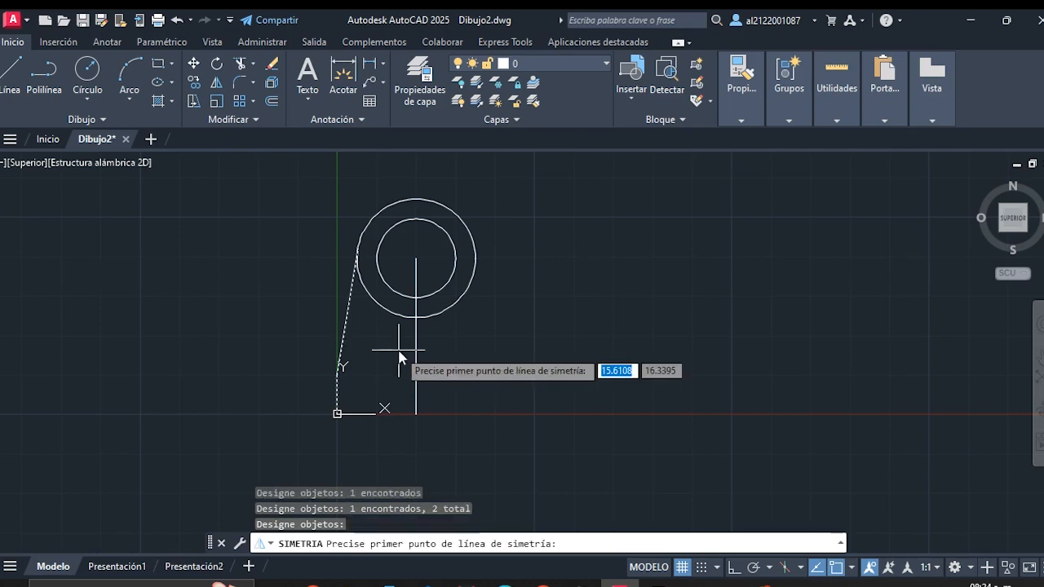
{"action": "left_click", "coordinate": [415, 262]}
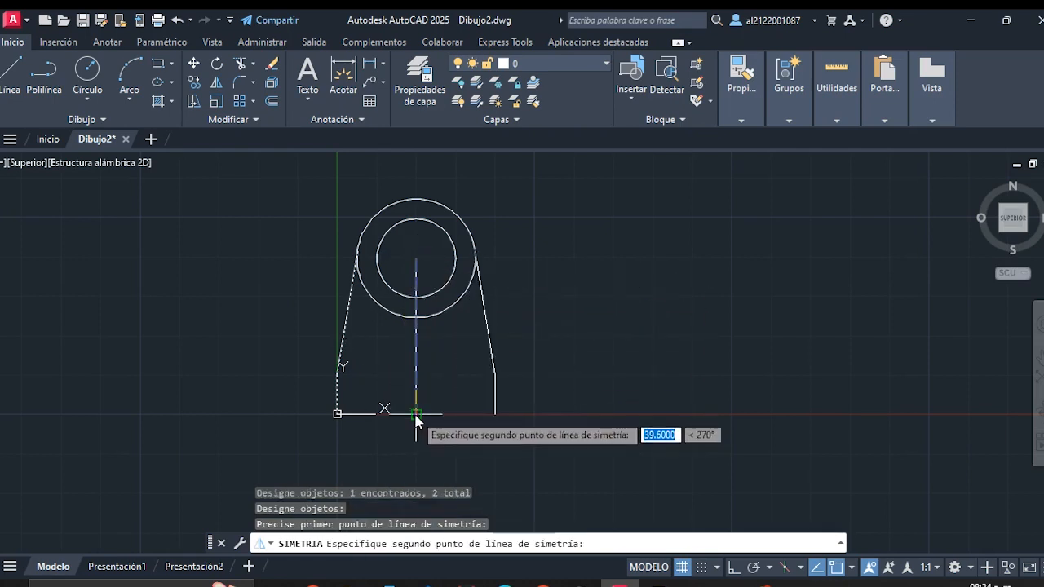
{"action": "left_click", "coordinate": [415, 415]}
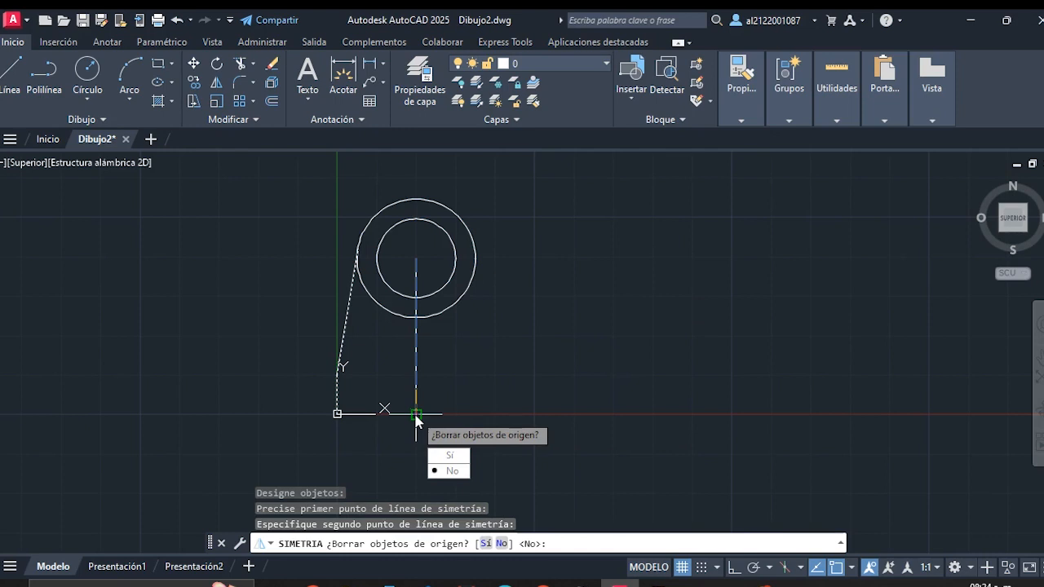
{"action": "key", "text": "Return"}
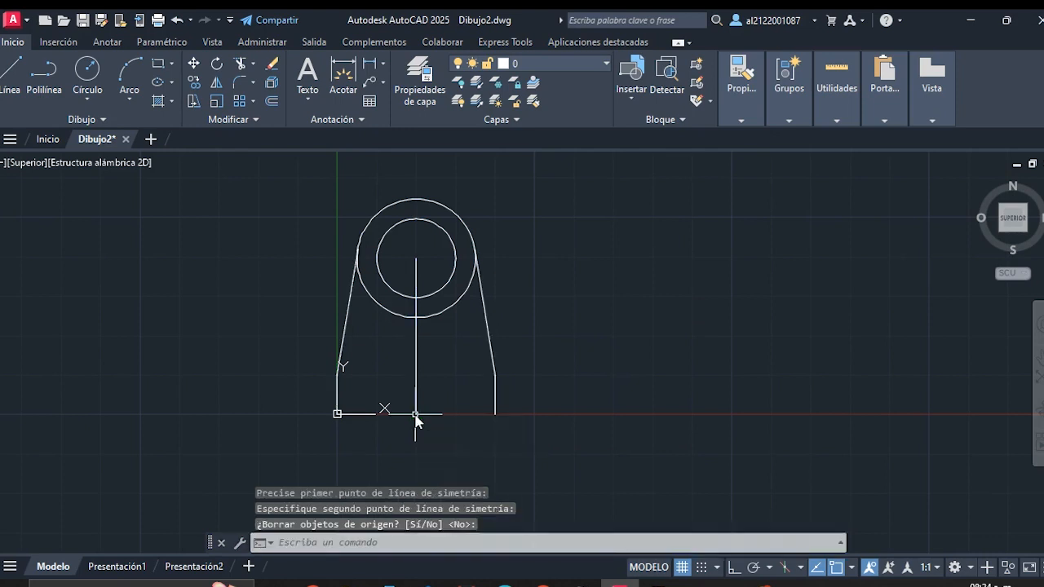
Close the base of the profile with a line from the origin to the lower end of the mirrored vertical line
{"action": "left_click", "coordinate": [12, 91]}
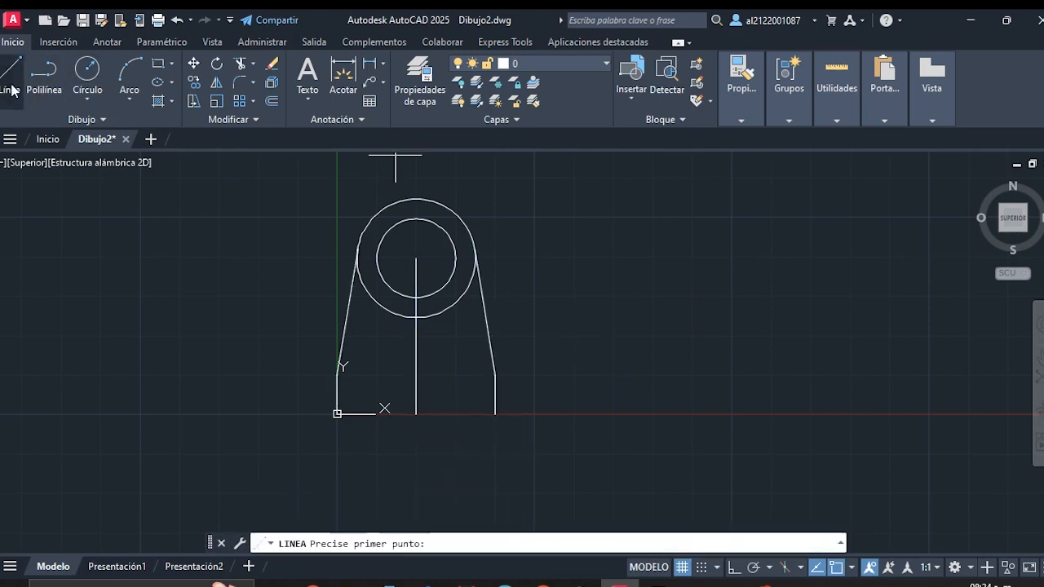
{"action": "left_click", "coordinate": [337, 415]}
{"action": "left_click", "coordinate": [494, 414]}
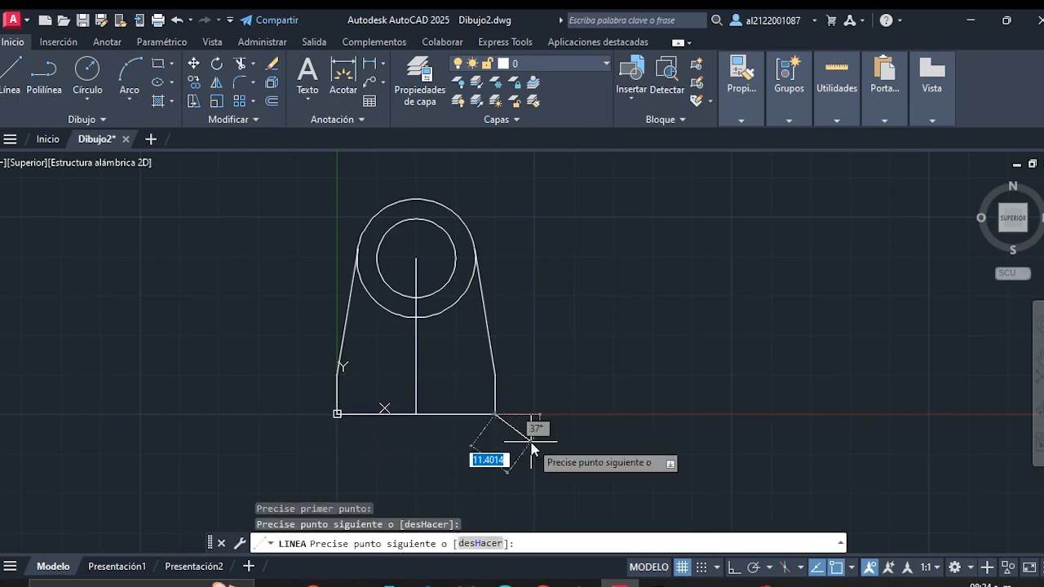
{"action": "key", "text": "Escape"}
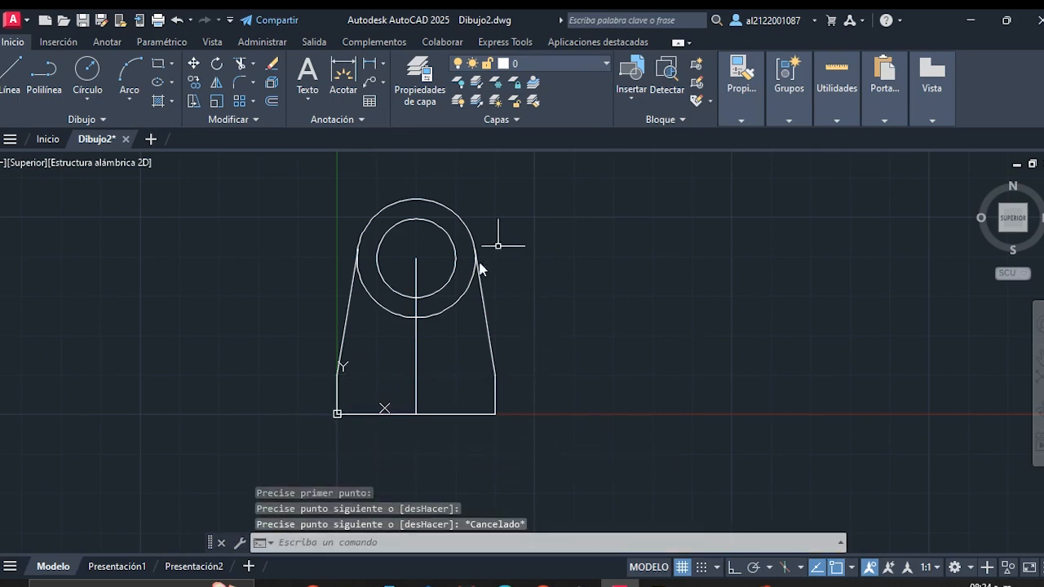
Delete the central vertical line running down from the circles' centre
{"action": "scroll", "coordinate": [456, 261], "scroll_direction": "up", "scroll_amount": 2}
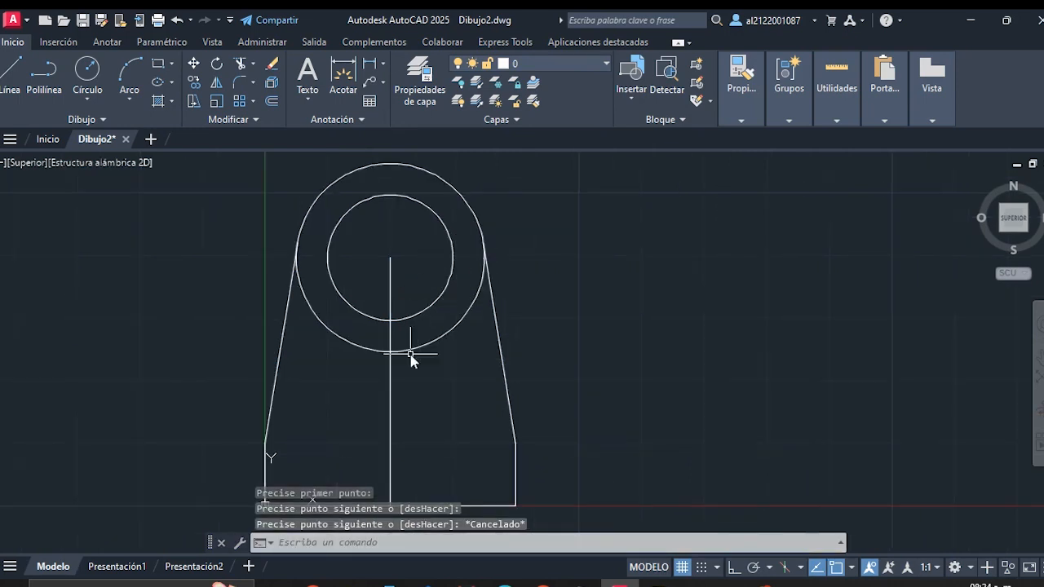
{"action": "left_click", "coordinate": [391, 395]}
{"action": "key", "text": "Delete"}
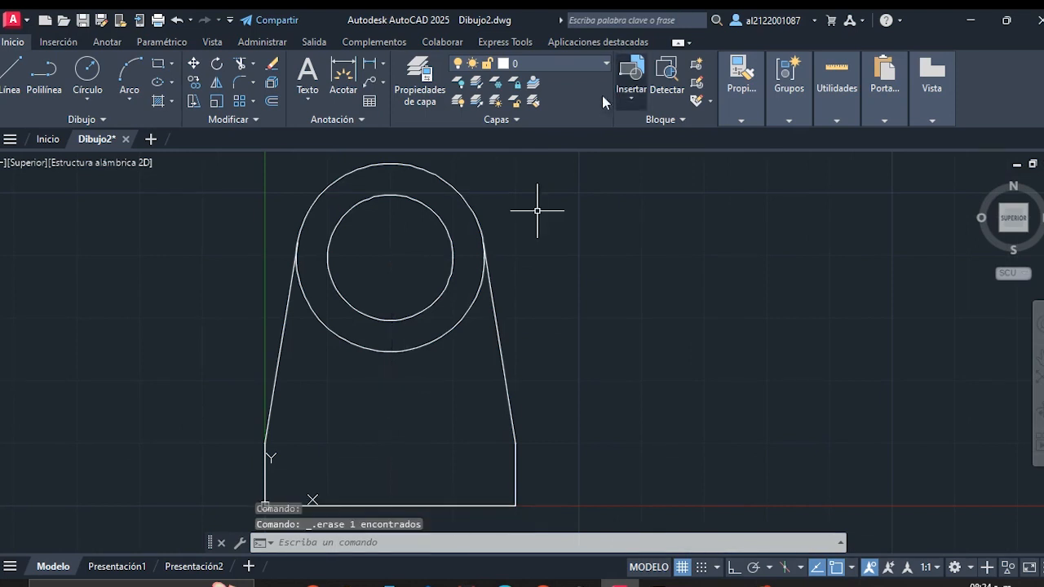
Trim away the lower arc of the outer circle between the two tangent lines
{"action": "left_click", "coordinate": [239, 63]}
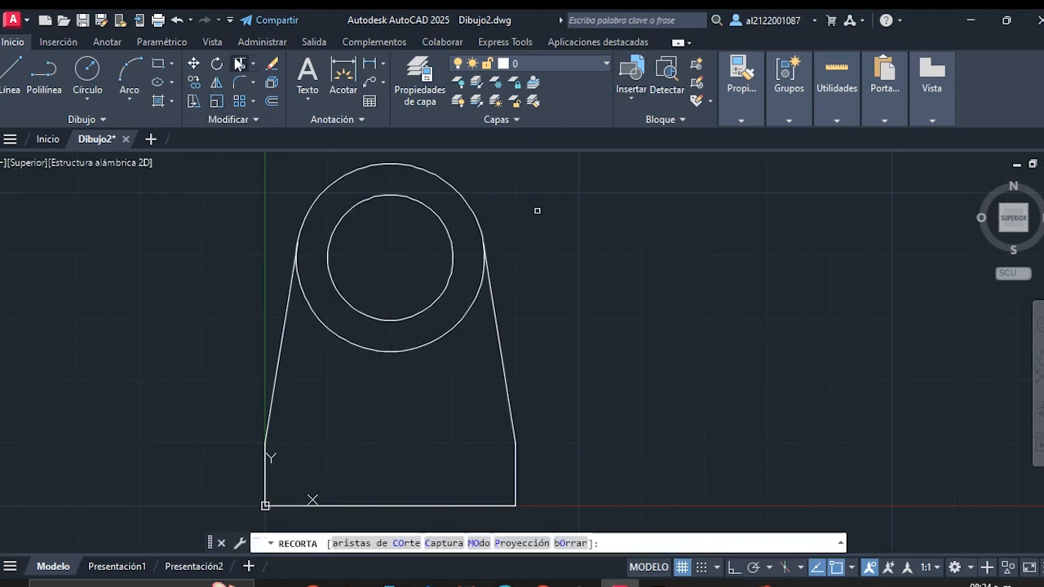
{"action": "scroll", "coordinate": [380, 349], "scroll_direction": "down", "scroll_amount": 1}
{"action": "left_click", "coordinate": [380, 352]}
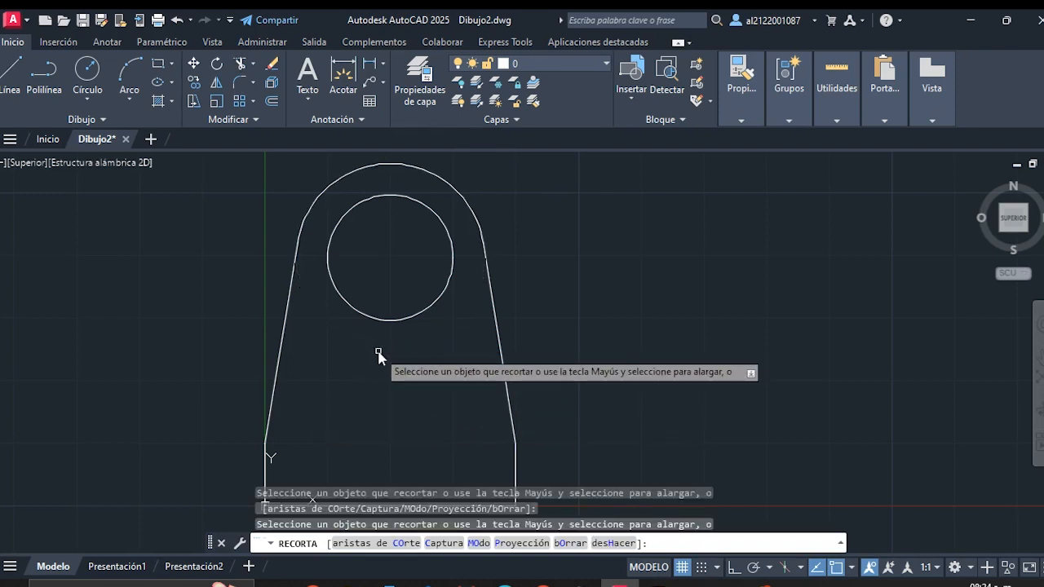
{"action": "scroll", "coordinate": [378, 355], "scroll_direction": "down", "scroll_amount": 1}
{"action": "key", "text": "Escape"}
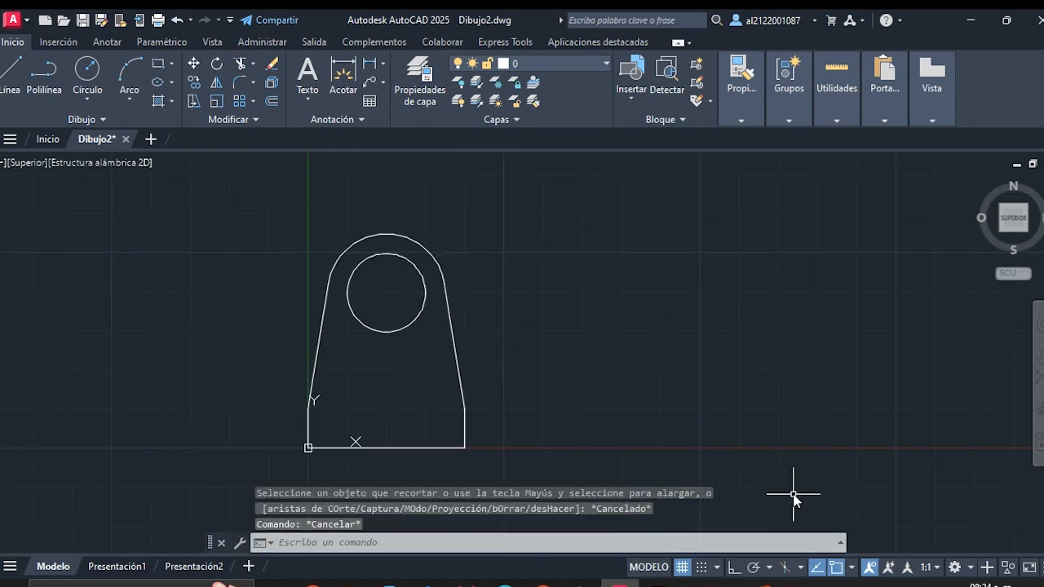
Switch the workspace back to Modelado 3D
{"action": "left_click", "coordinate": [967, 569]}
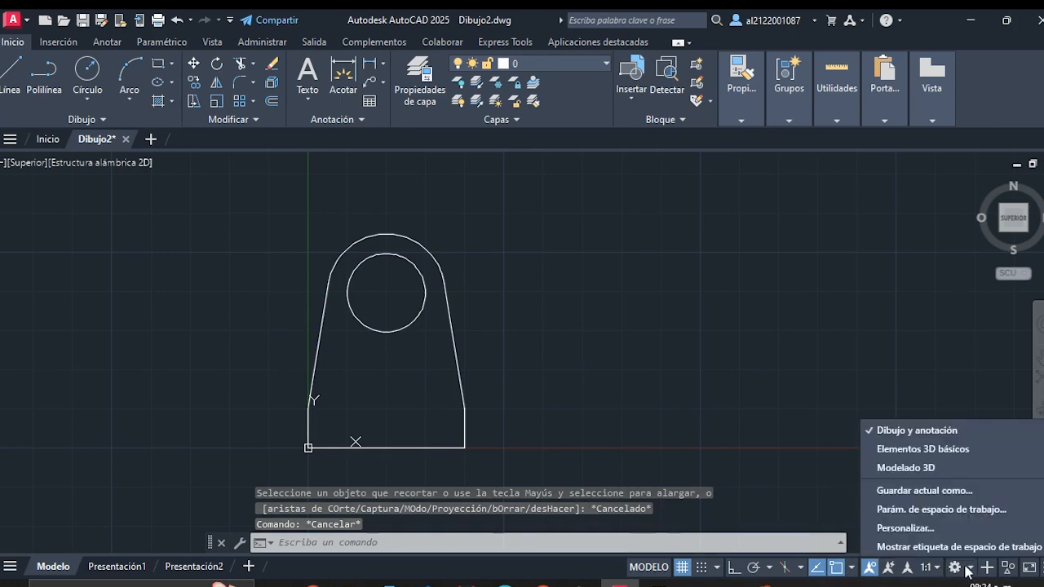
{"action": "left_click", "coordinate": [940, 470]}
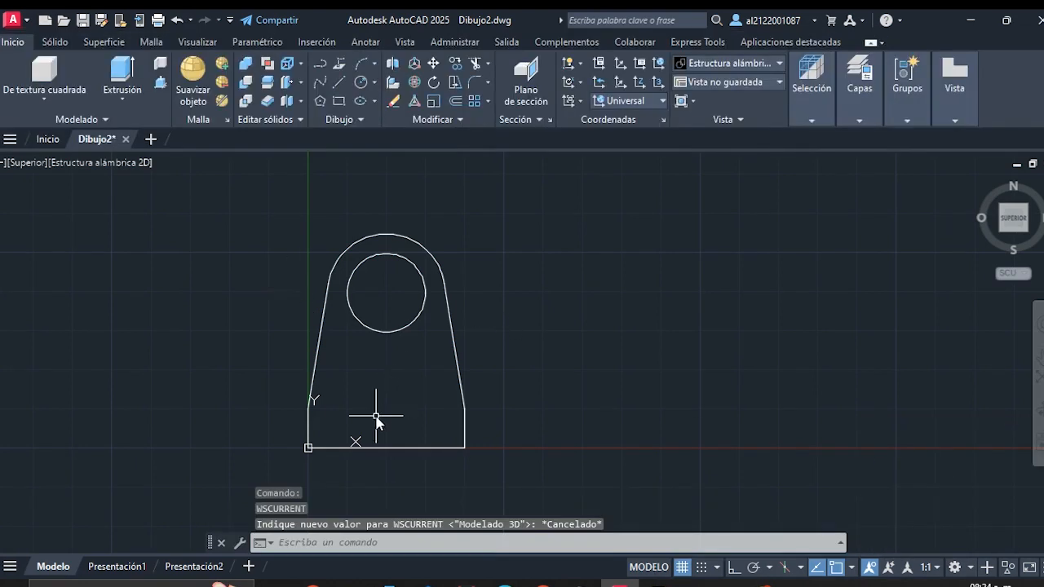
{"action": "left_click", "coordinate": [362, 120]}
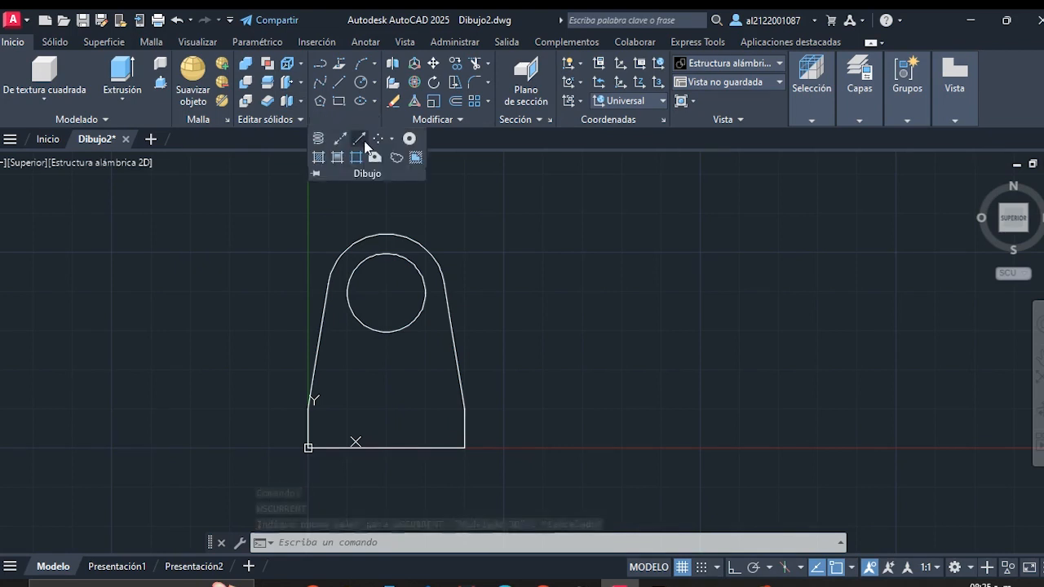
Join the base line, both short vertical lines, both tangent lines and the upper arc into a single polyline
{"action": "left_click", "coordinate": [449, 120]}
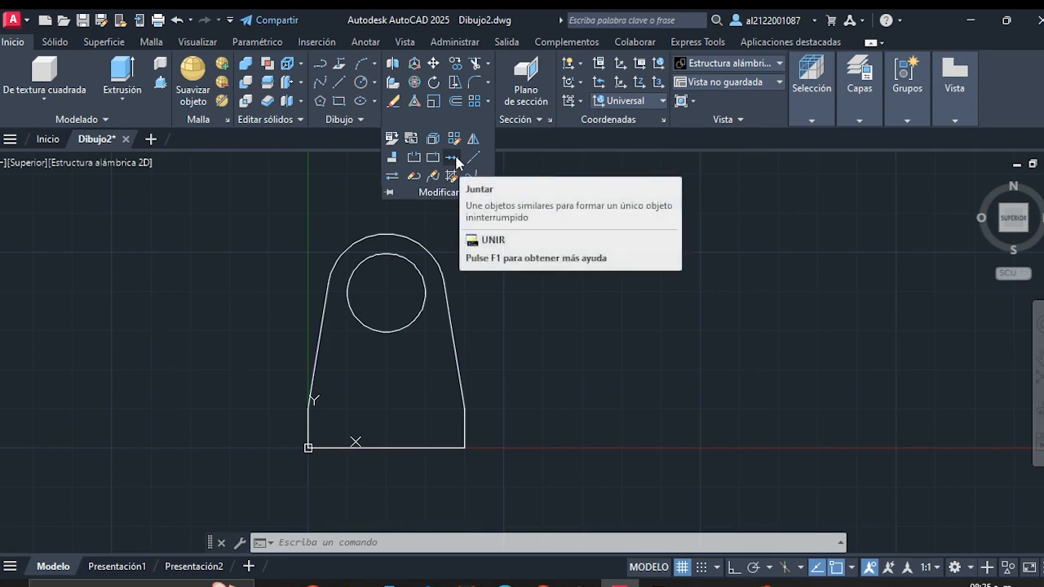
{"action": "left_click", "coordinate": [453, 158]}
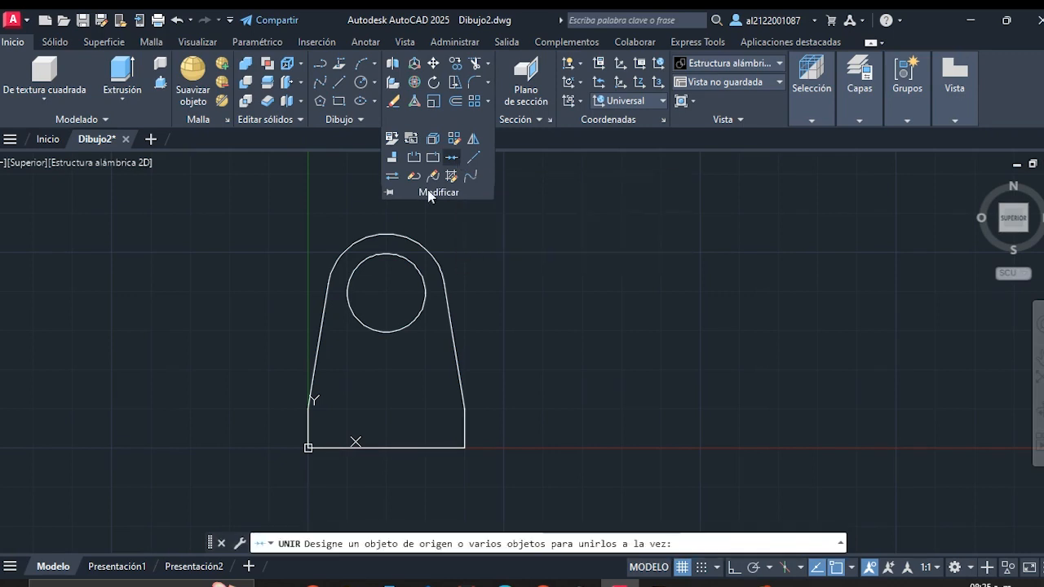
{"action": "left_click", "coordinate": [399, 447]}
{"action": "left_click", "coordinate": [465, 431]}
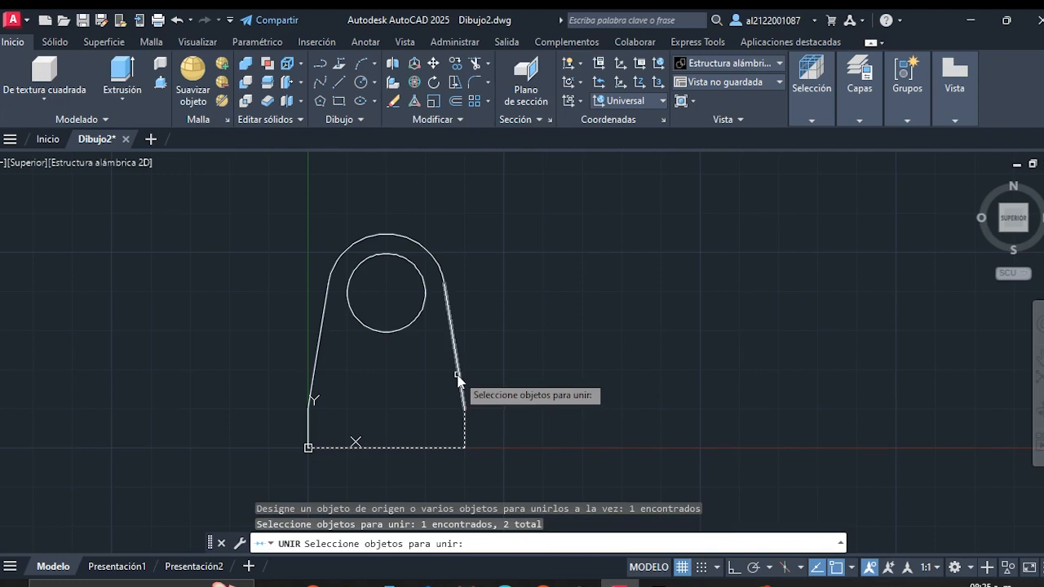
{"action": "left_click", "coordinate": [458, 380]}
{"action": "left_click", "coordinate": [434, 259]}
{"action": "left_click", "coordinate": [321, 322]}
{"action": "left_click", "coordinate": [309, 434]}
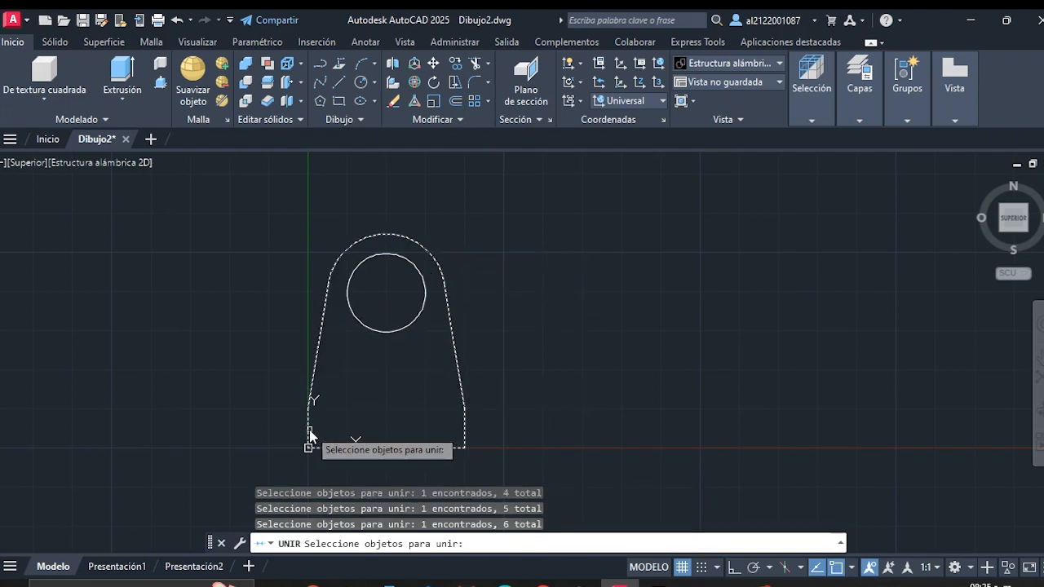
{"action": "key", "text": "Return"}
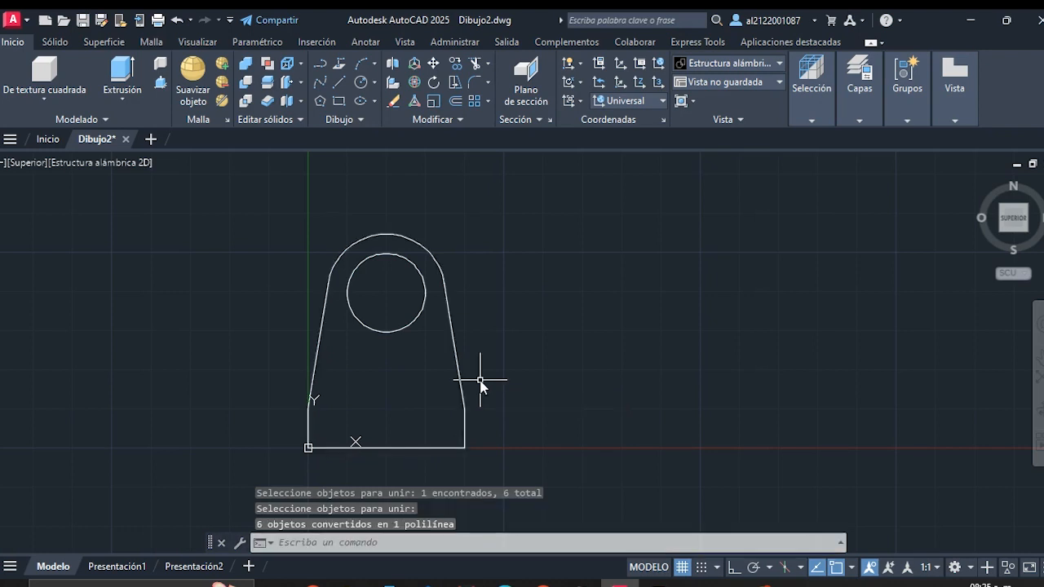
{"action": "scroll", "coordinate": [481, 379], "scroll_direction": "down", "scroll_amount": 2}
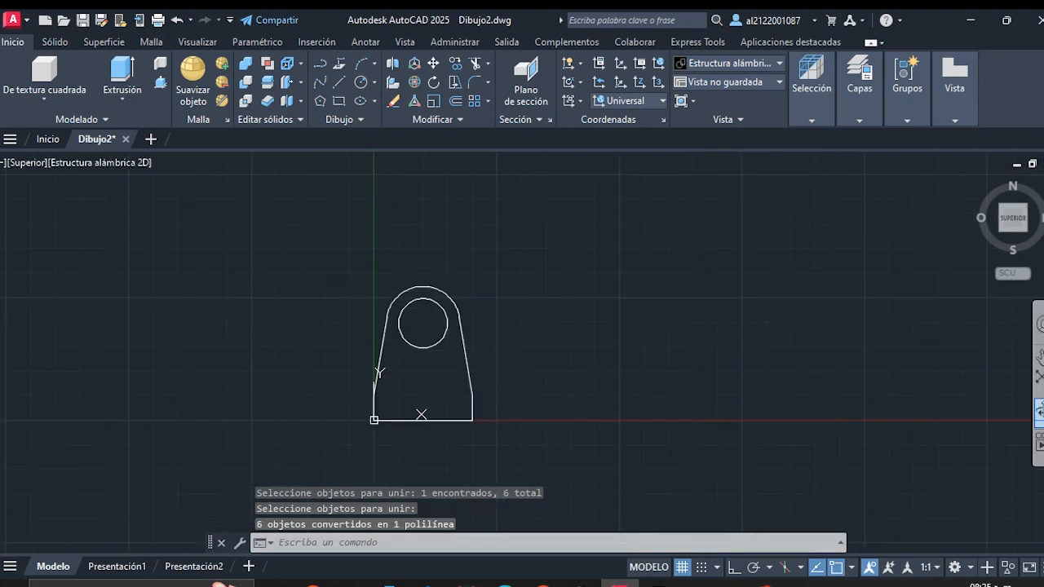
Presspull the area between the arm outline and the inner circle 10 mm downward, leaving the hole open
{"action": "middle_click_drag", "start_coordinate": [657, 421], "coordinate": [457, 362], "text": "shift"}
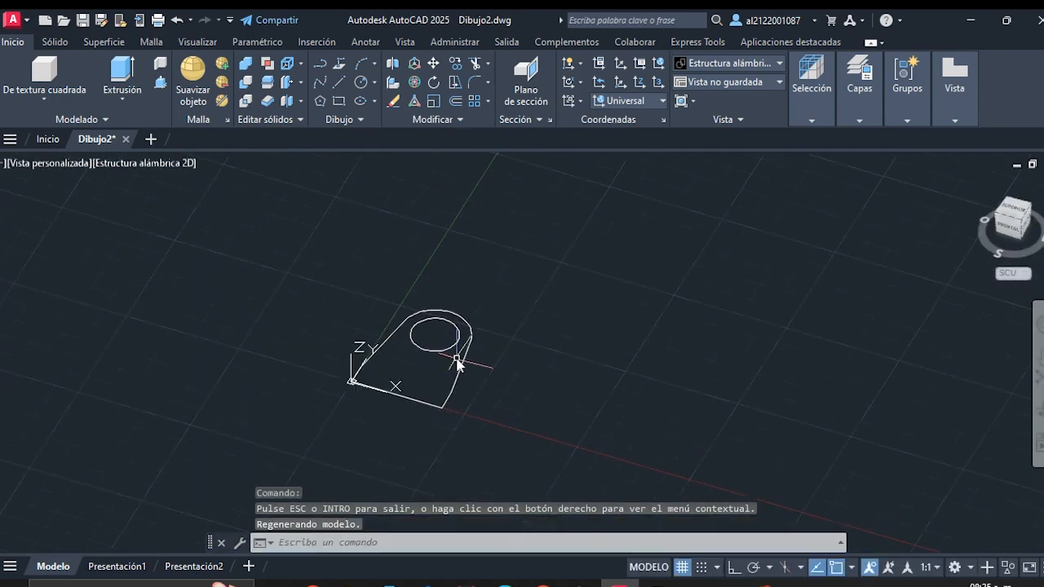
{"action": "scroll", "coordinate": [522, 364], "scroll_direction": "down", "scroll_amount": 2}
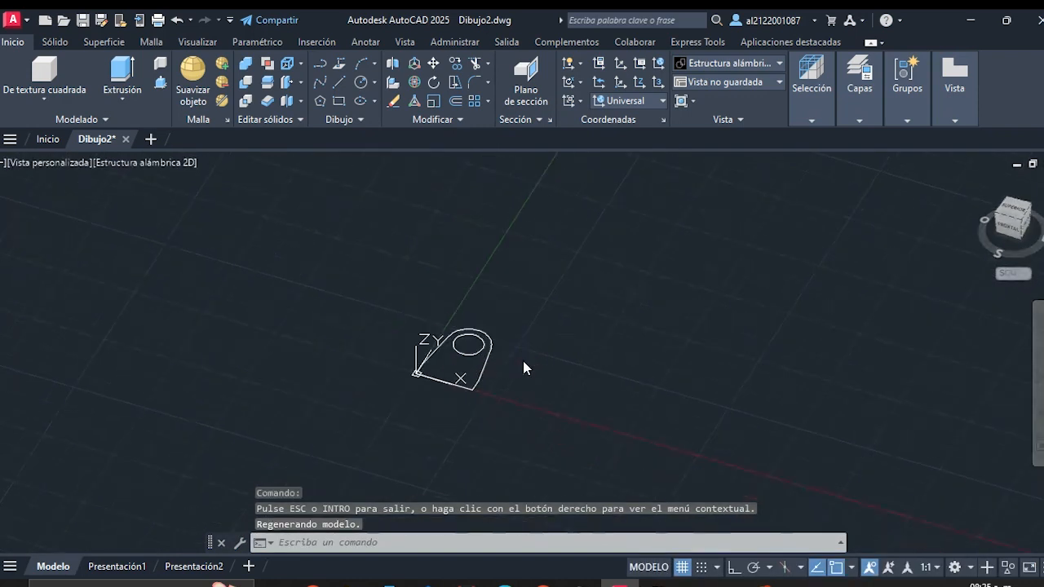
{"action": "scroll", "coordinate": [522, 366], "scroll_direction": "up", "scroll_amount": 2}
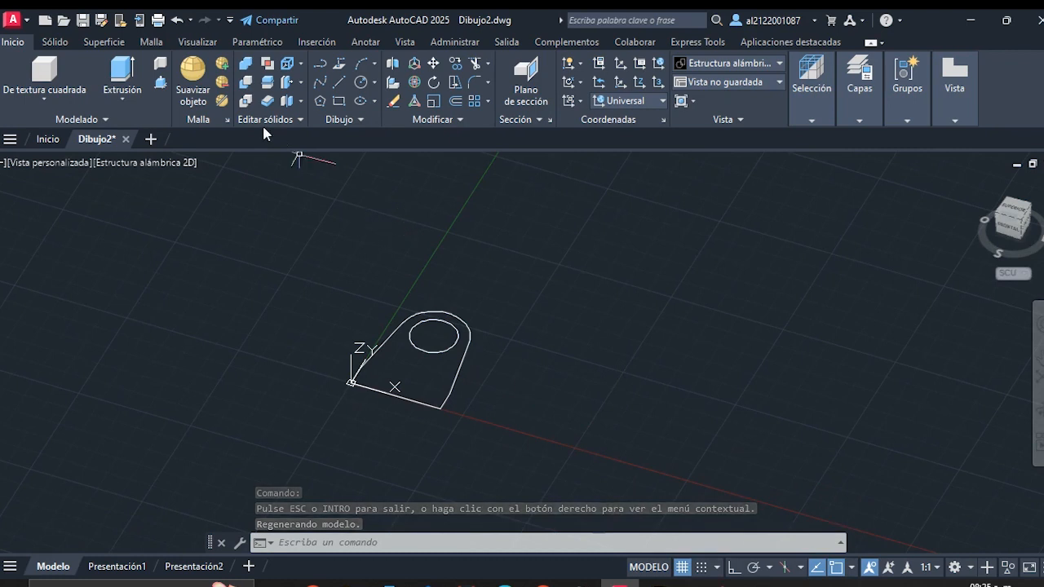
{"action": "left_click", "coordinate": [160, 81]}
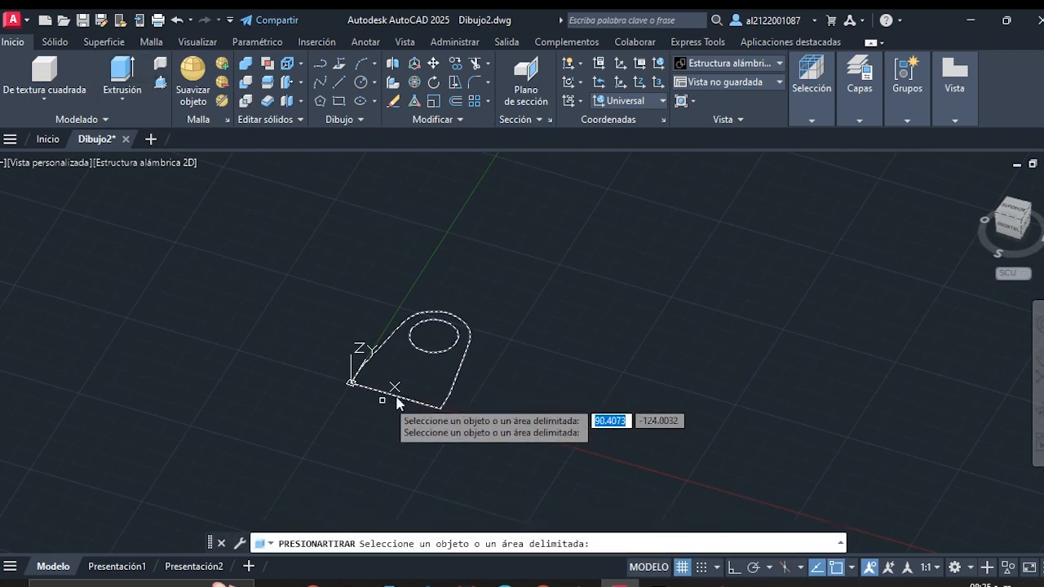
{"action": "left_click", "coordinate": [426, 385]}
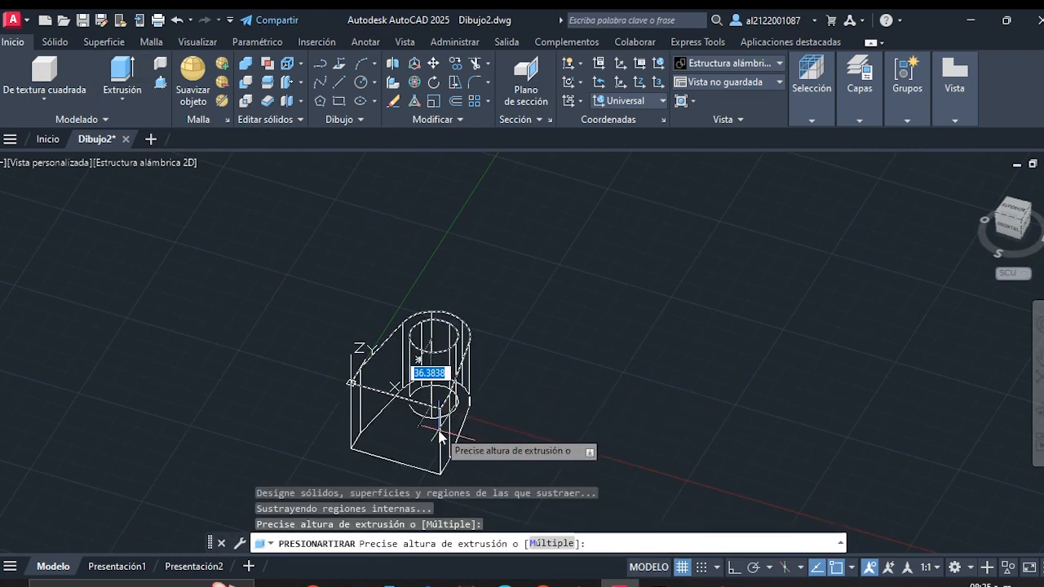
{"action": "key", "text": "BackSpace"}
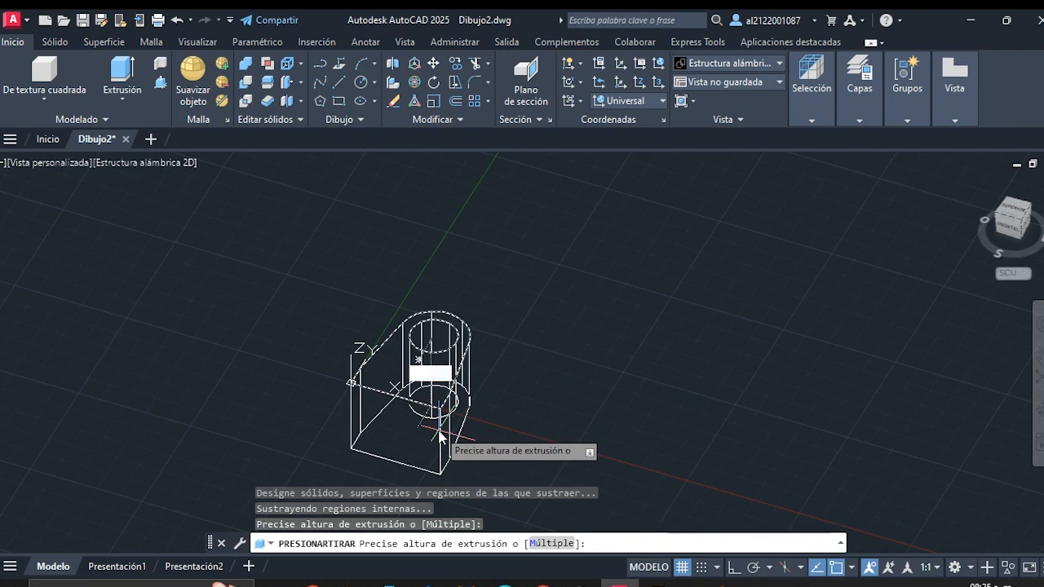
{"action": "key", "text": "Return"}
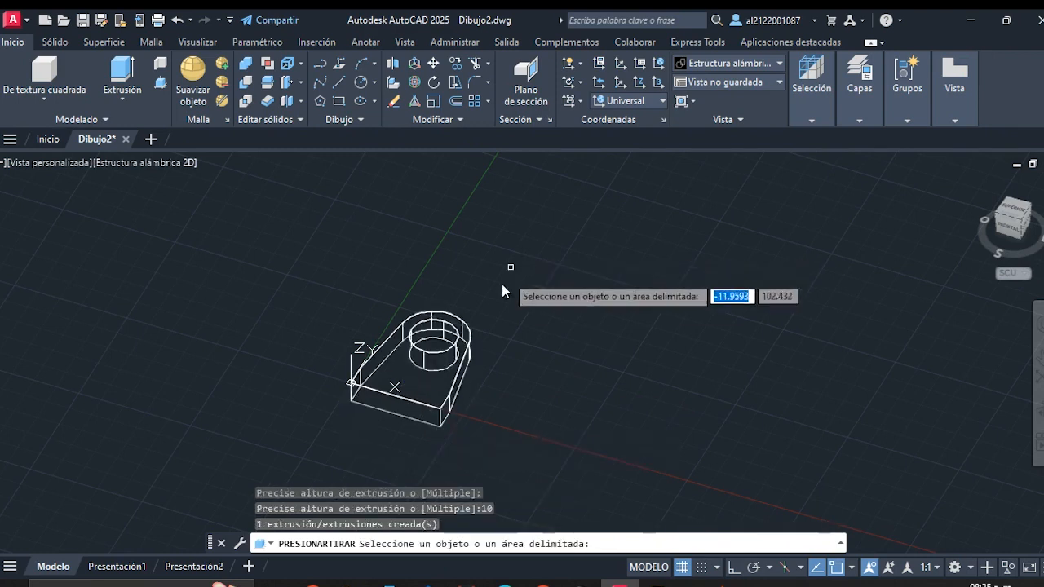
Set the visual style of the view to Realista
{"action": "left_click", "coordinate": [754, 62]}
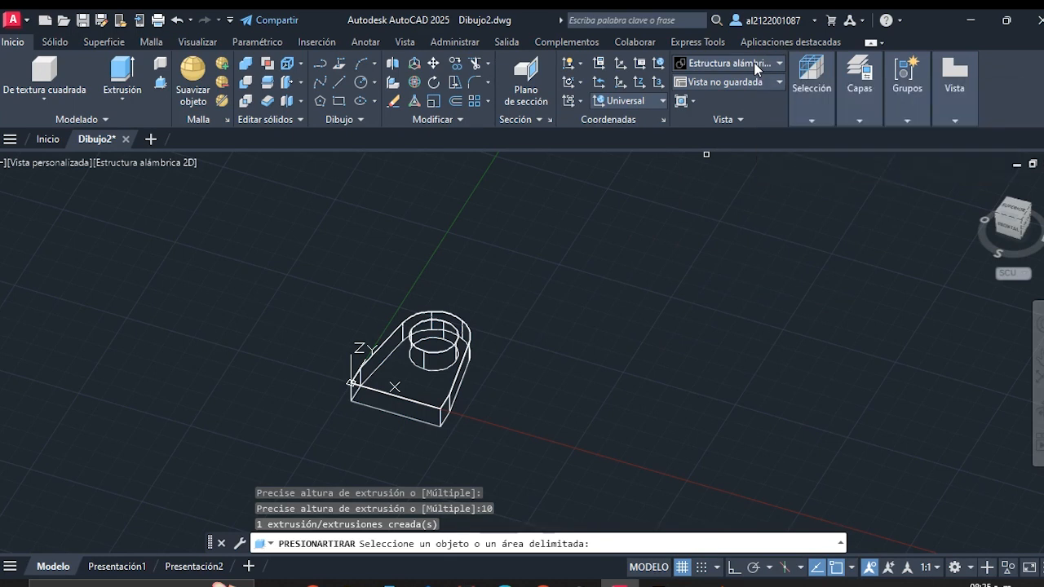
{"action": "left_click", "coordinate": [904, 98]}
{"action": "scroll", "coordinate": [595, 277], "scroll_direction": "up", "scroll_amount": 3}
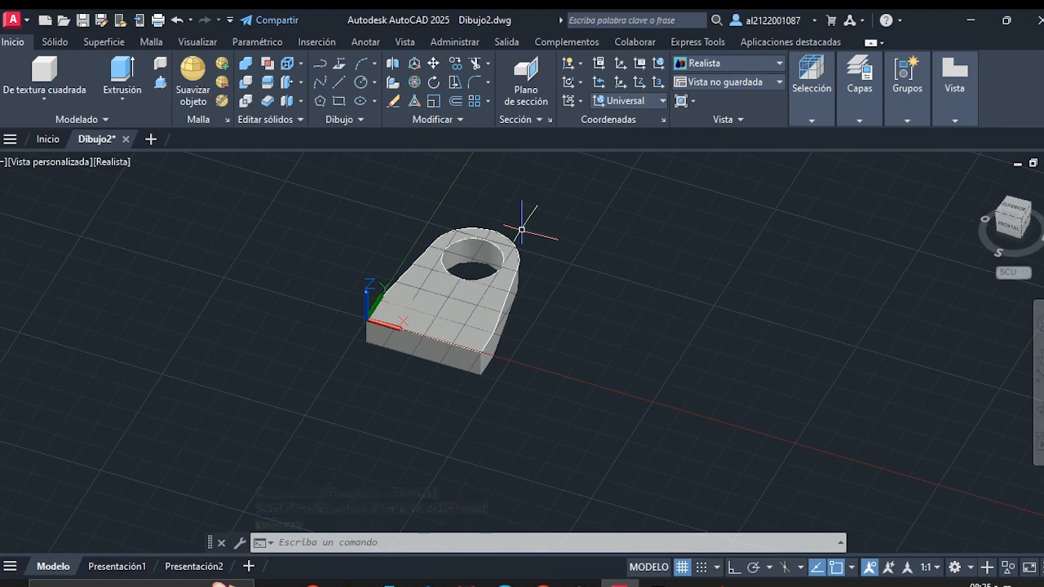
Check the boss dimensions in the PDF drawing and draw a circle of radius 10 centred on the arm's hole
{"action": "key", "text": "alt+Tab"}
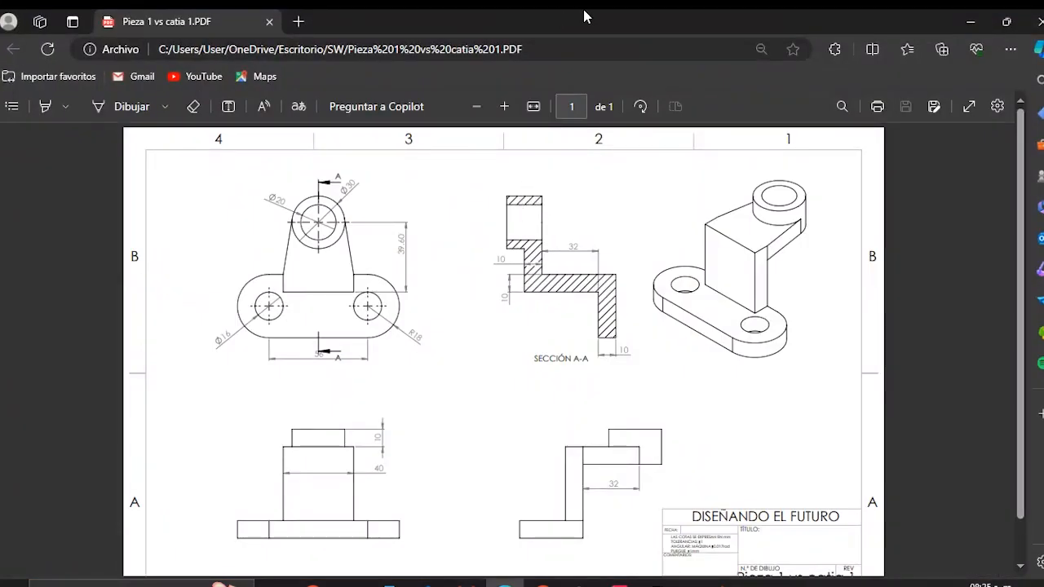
{"action": "key", "text": "alt+Tab"}
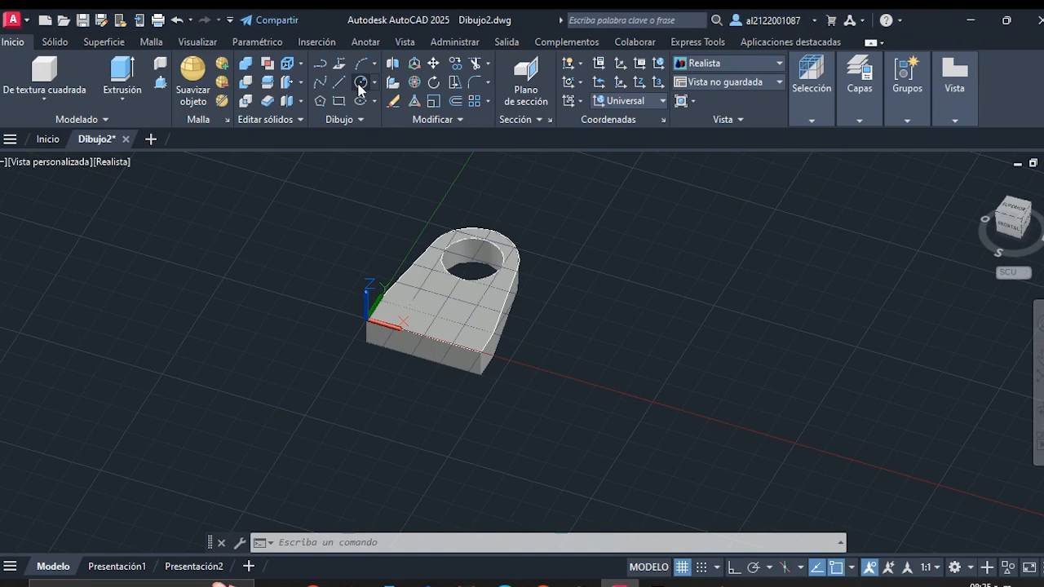
{"action": "scroll", "coordinate": [473, 212], "scroll_direction": "up", "scroll_amount": 1}
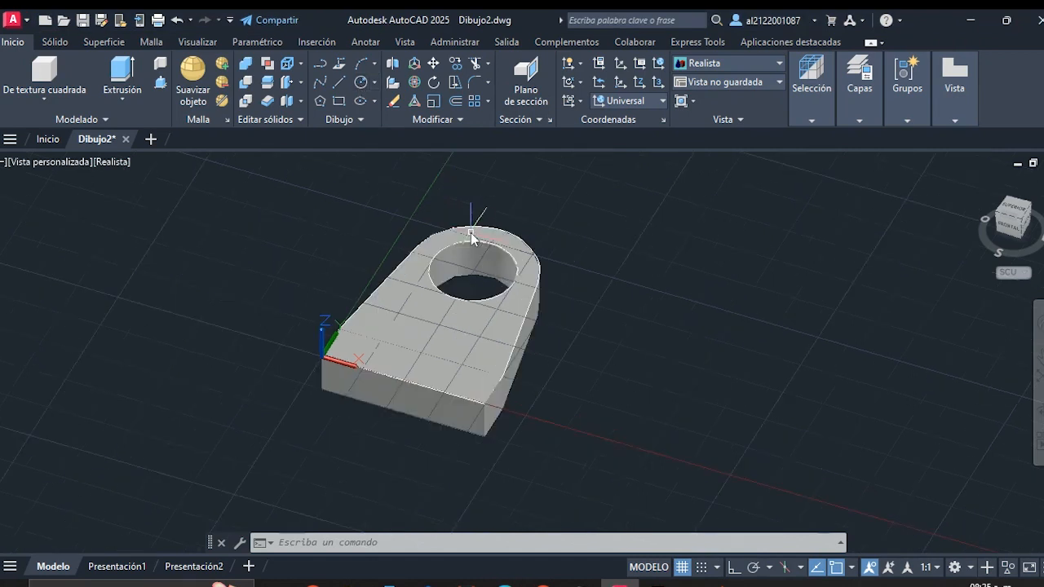
{"action": "left_click", "coordinate": [359, 83]}
{"action": "scroll", "coordinate": [481, 269], "scroll_direction": "up", "scroll_amount": 1}
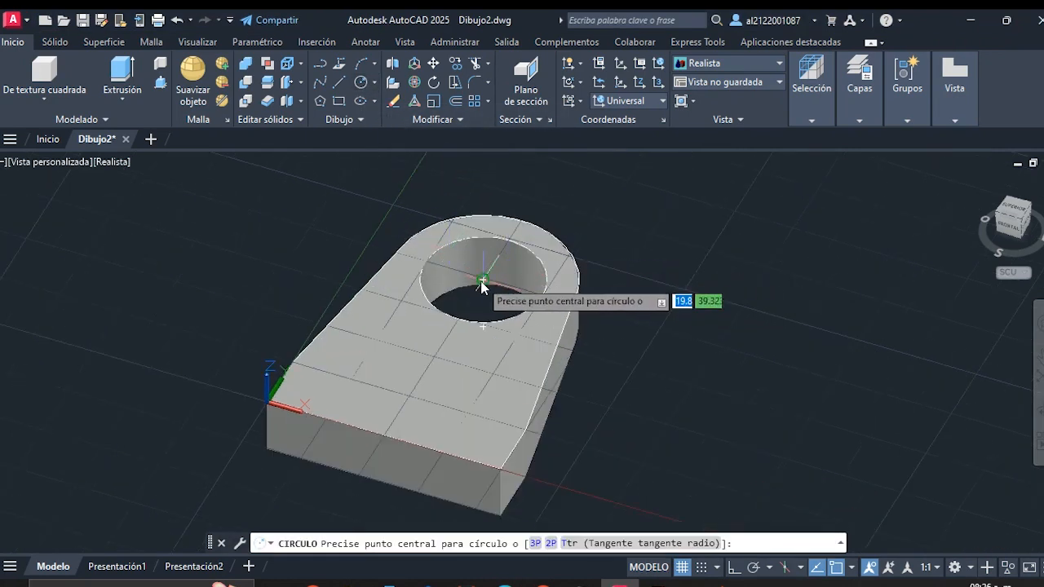
{"action": "left_click", "coordinate": [481, 282]}
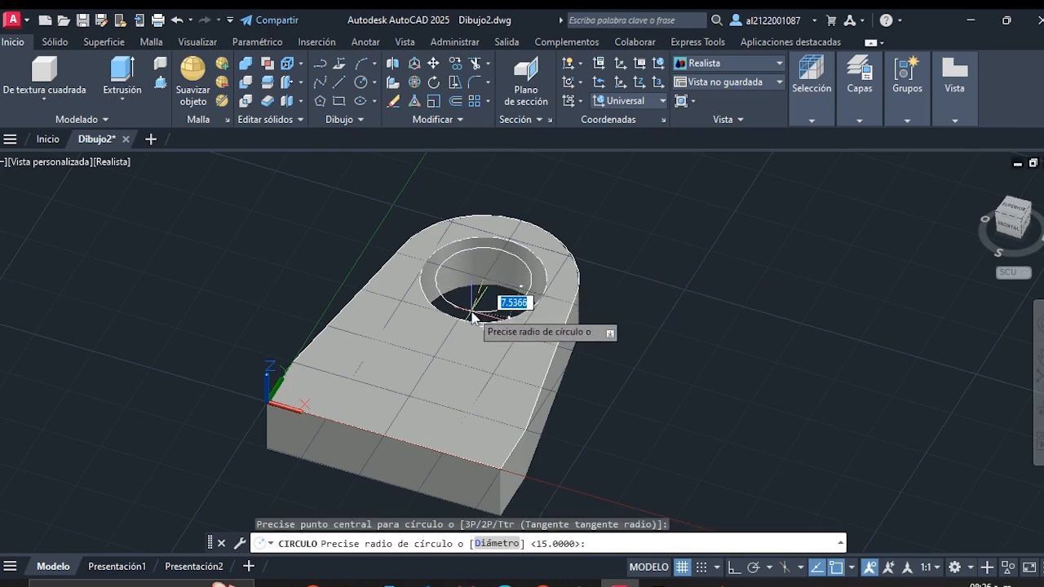
{"action": "type", "text": "1"}
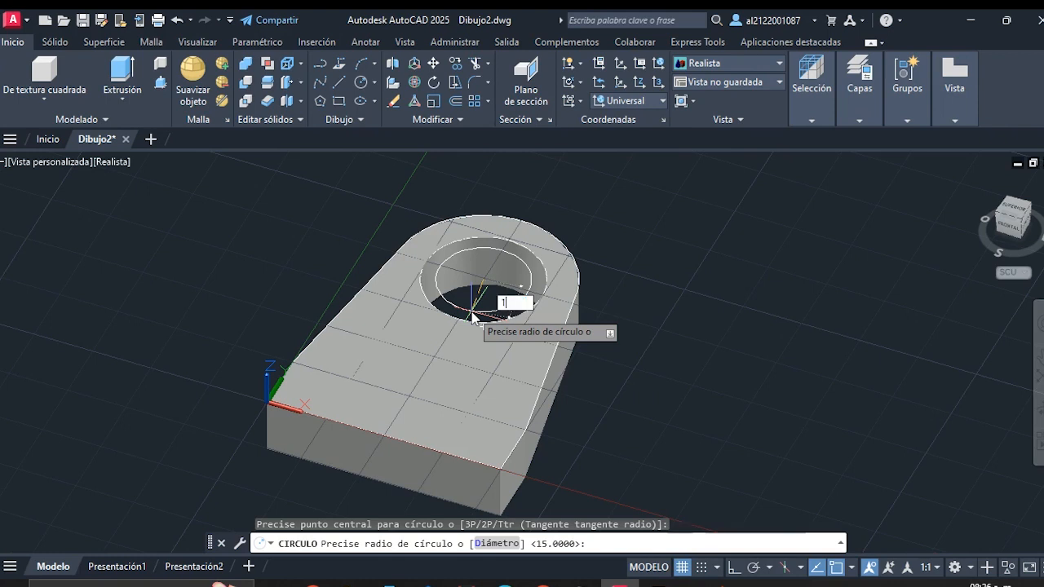
{"action": "type", "text": "0"}
{"action": "key", "text": "Return"}
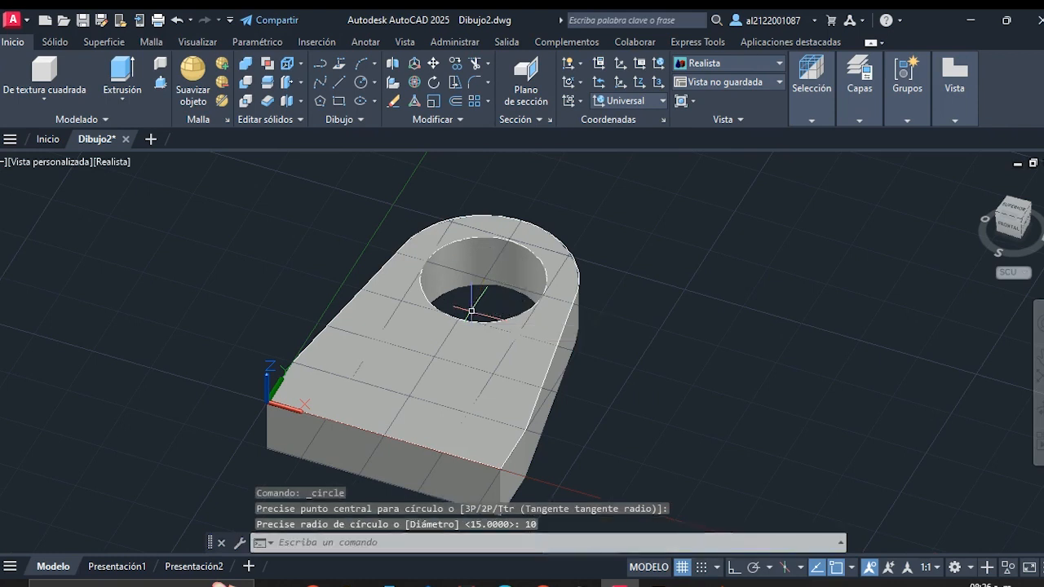
Draw a concentric circle of radius 15 around the hole on the arm's upper face
{"action": "left_click", "coordinate": [361, 82]}
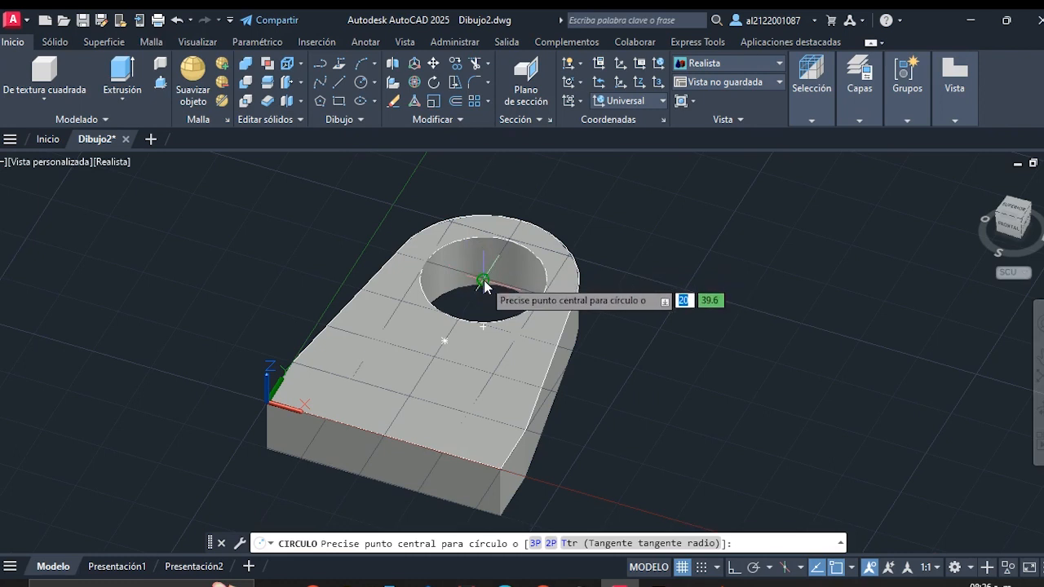
{"action": "left_click", "coordinate": [484, 282]}
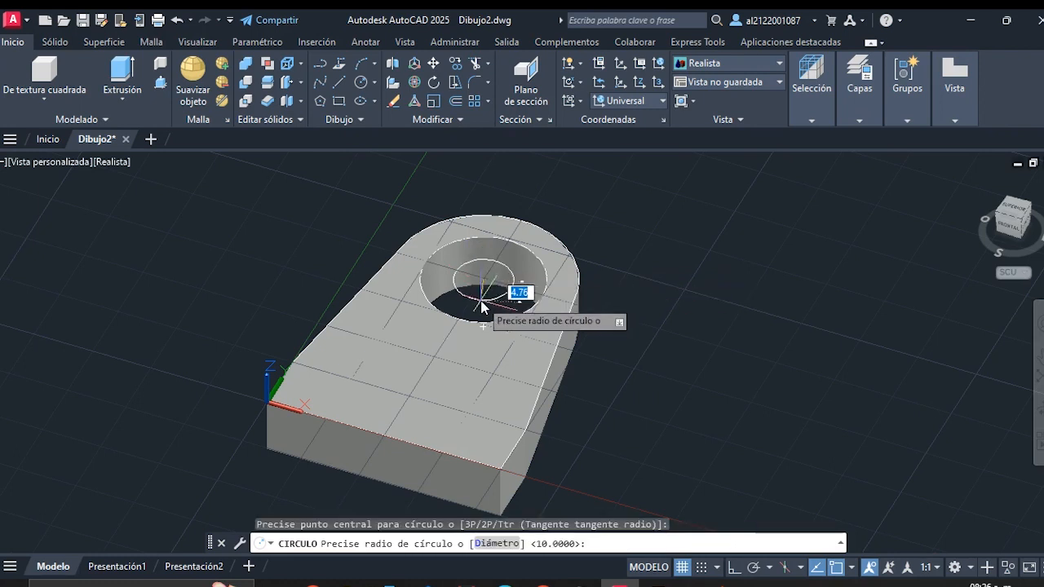
{"action": "key", "text": "Return"}
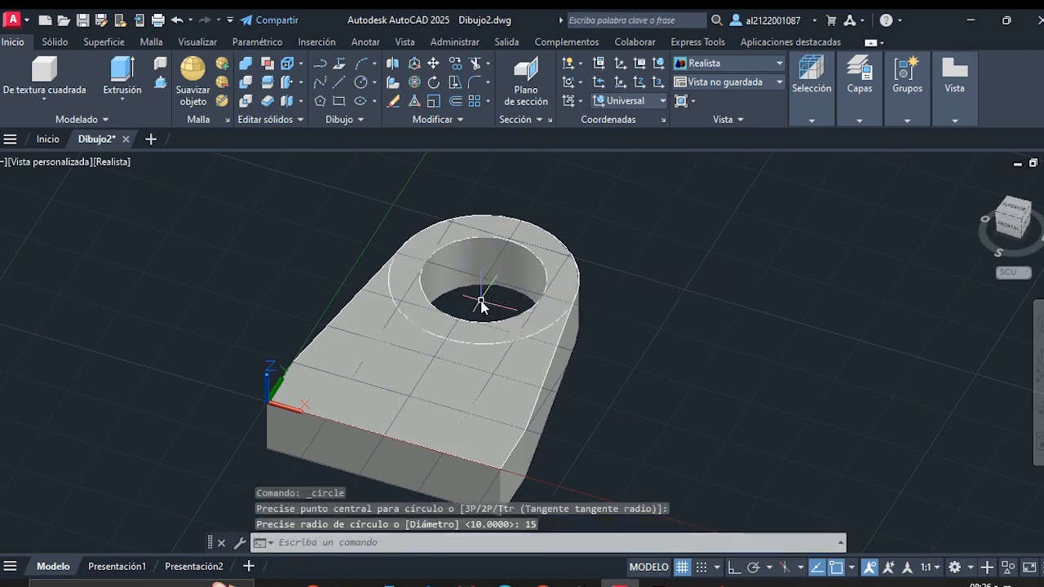
Presspull the ring between the two concentric circles 10 mm upward to form the boss around the hole
{"action": "left_click", "coordinate": [156, 84]}
{"action": "left_click", "coordinate": [515, 333]}
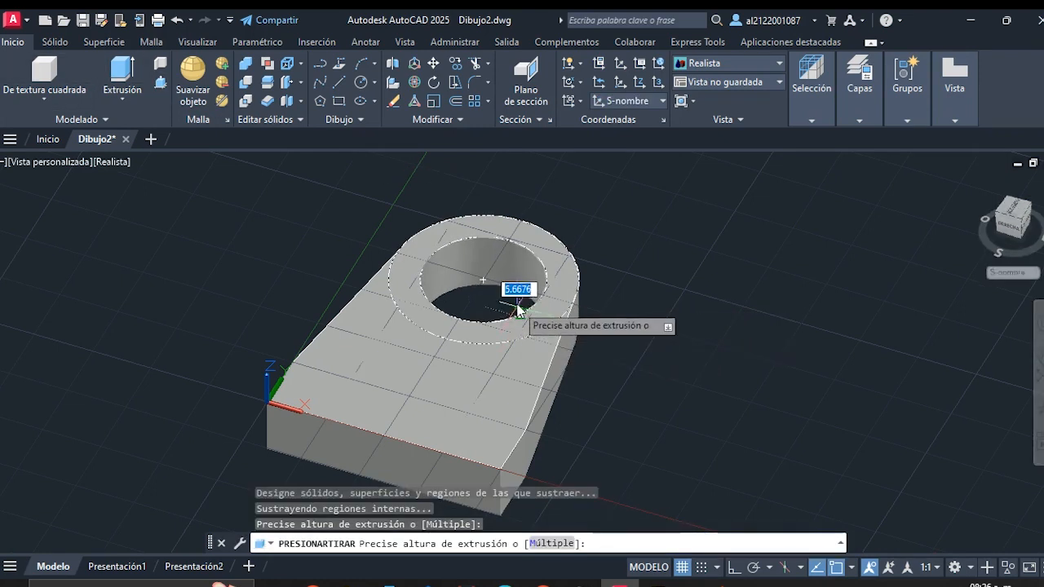
{"action": "type", "text": "10"}
{"action": "key", "text": "Return"}
{"action": "scroll", "coordinate": [591, 352], "scroll_direction": "up", "scroll_amount": 4}
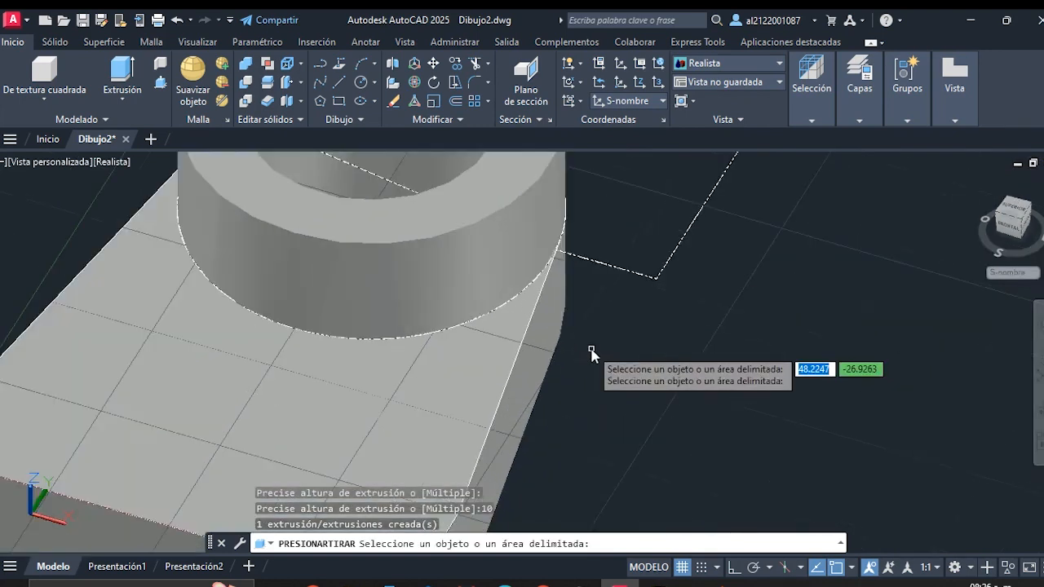
{"action": "scroll", "coordinate": [592, 352], "scroll_direction": "down", "scroll_amount": 5}
{"action": "key", "text": "Escape"}
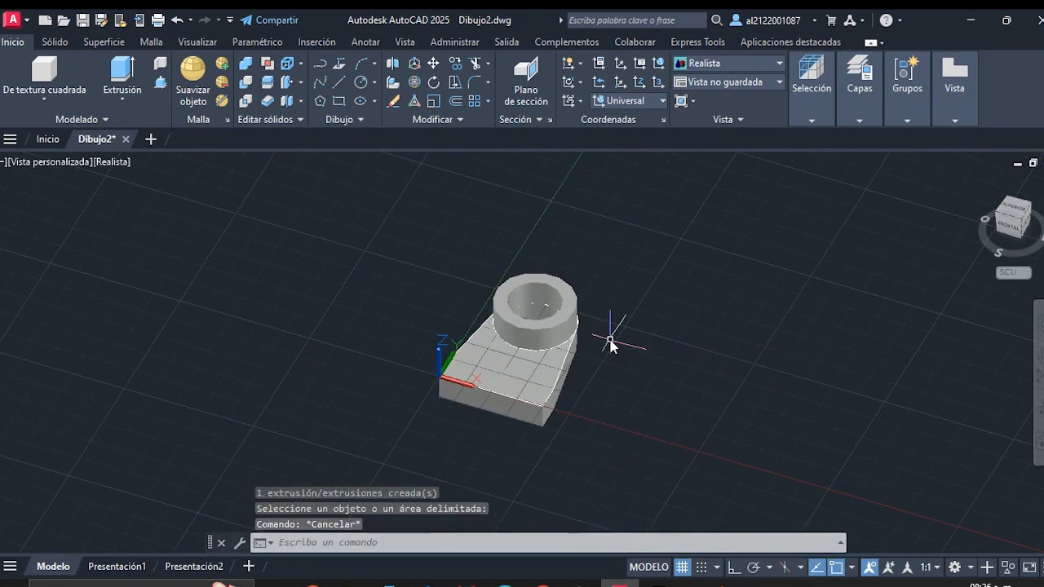
Draw a rectangle on the arm's underside along its straight end, from one base corner to the far end of the opposite short side edge
{"action": "left_click", "coordinate": [1040, 414]}
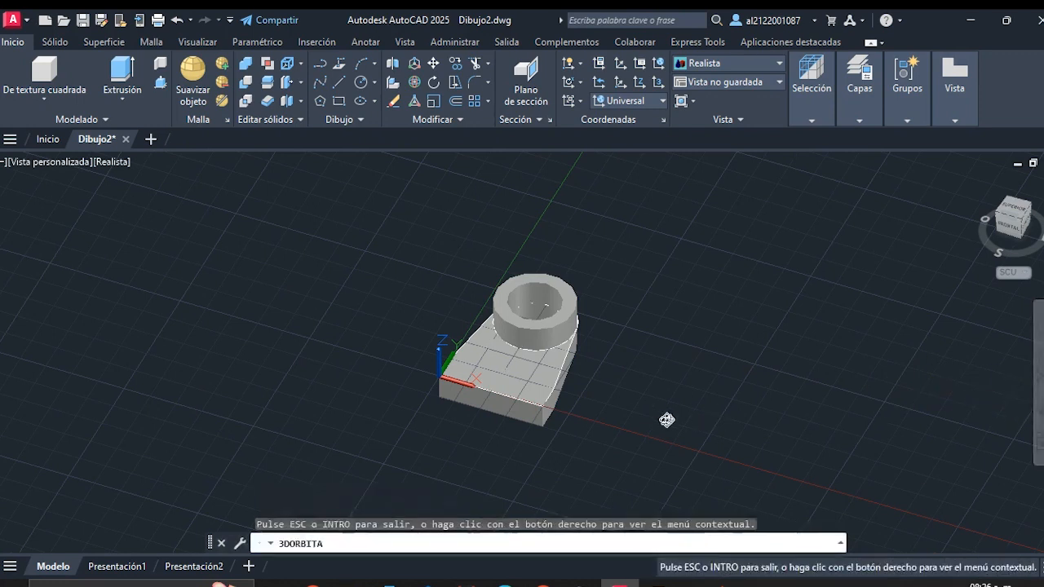
{"action": "left_click_drag", "start_coordinate": [587, 368], "coordinate": [489, 399]}
{"action": "left_click_drag", "start_coordinate": [572, 331], "coordinate": [571, 371]}
{"action": "key", "text": "Escape"}
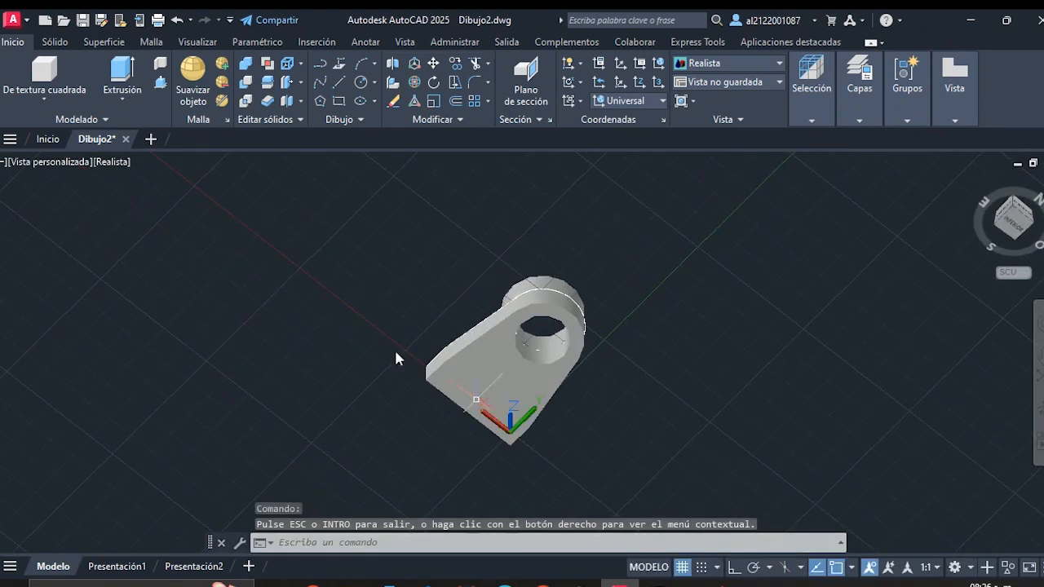
{"action": "left_click", "coordinate": [338, 101]}
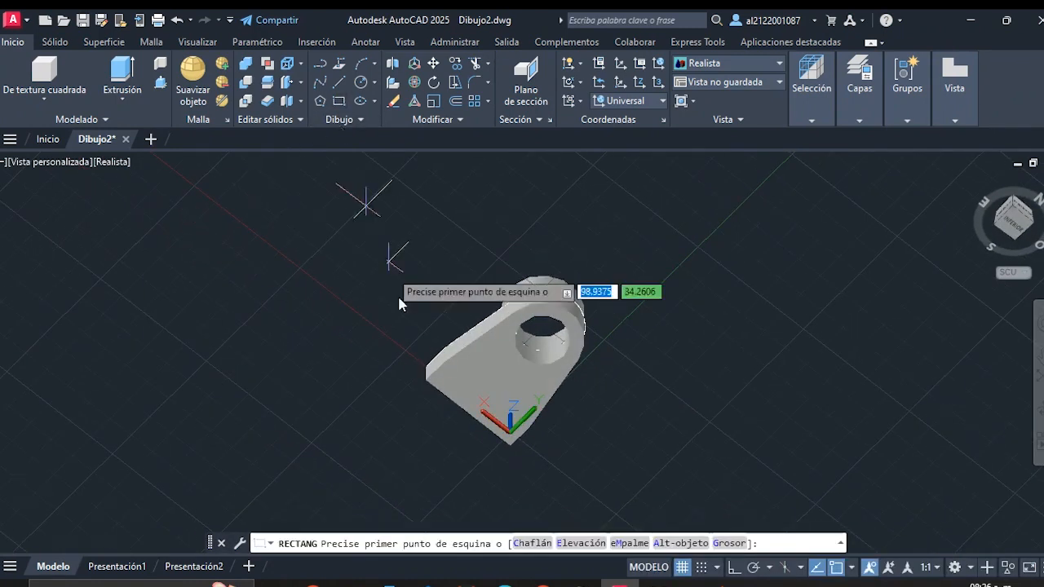
{"action": "scroll", "coordinate": [432, 392], "scroll_direction": "up", "scroll_amount": 3}
{"action": "scroll", "coordinate": [432, 392], "scroll_direction": "up", "scroll_amount": 2}
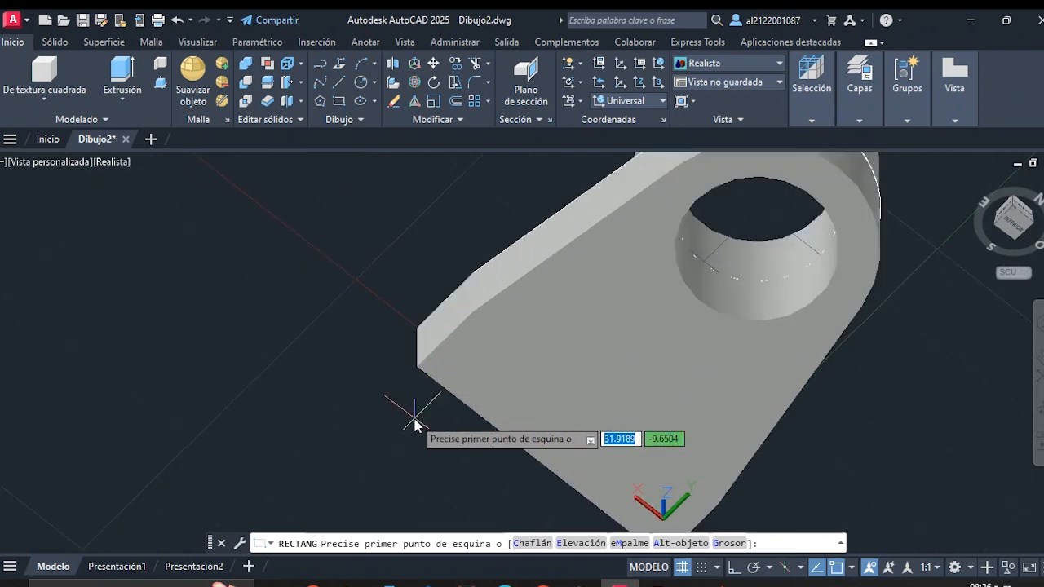
{"action": "left_click", "coordinate": [416, 370]}
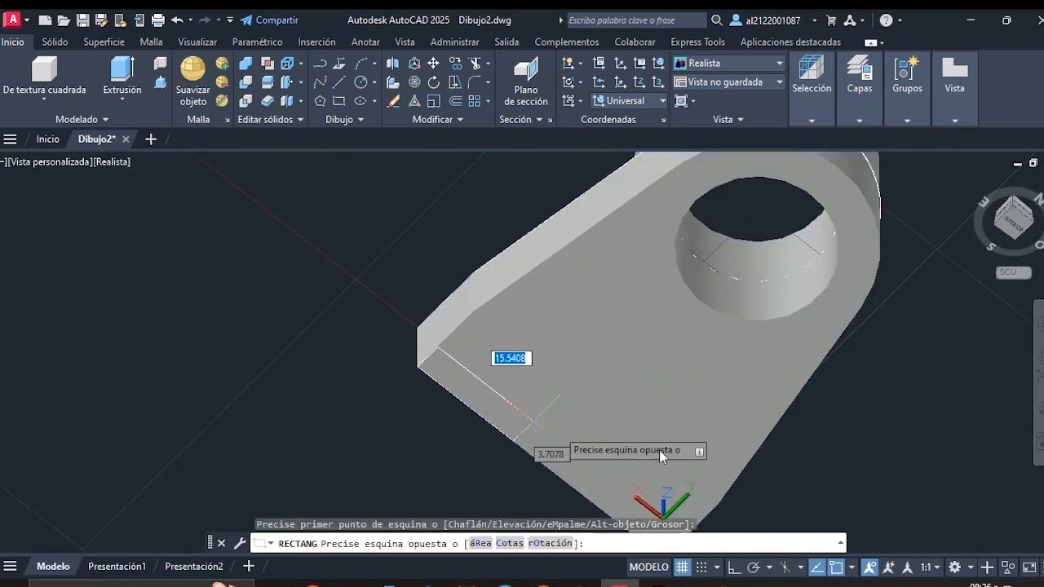
{"action": "scroll", "coordinate": [659, 445], "scroll_direction": "up", "scroll_amount": 2}
{"action": "scroll", "coordinate": [661, 436], "scroll_direction": "down", "scroll_amount": 5}
{"action": "scroll", "coordinate": [662, 483], "scroll_direction": "up", "scroll_amount": 4}
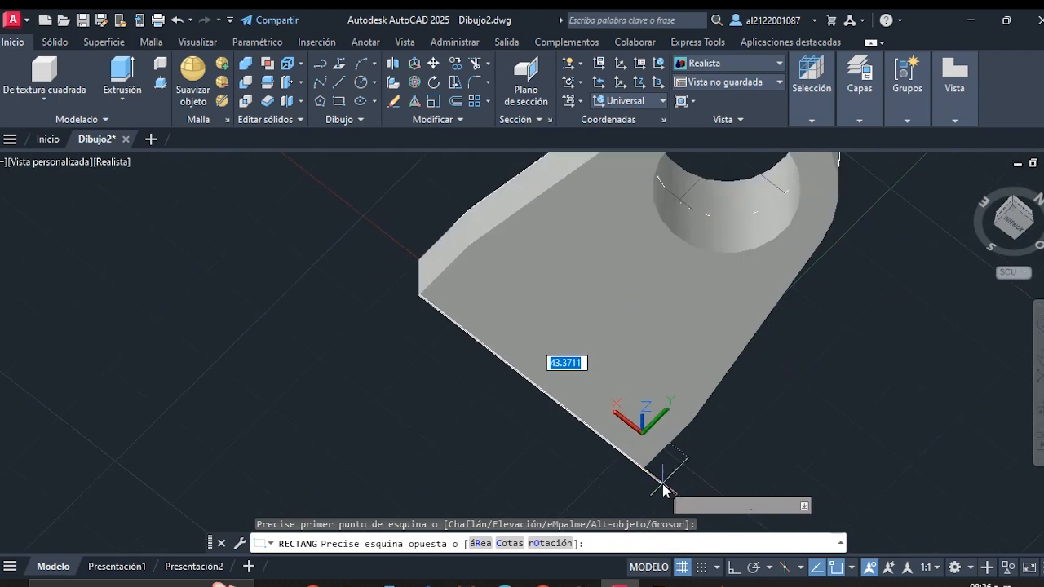
{"action": "left_click", "coordinate": [706, 397]}
{"action": "scroll", "coordinate": [568, 423], "scroll_direction": "down", "scroll_amount": 6}
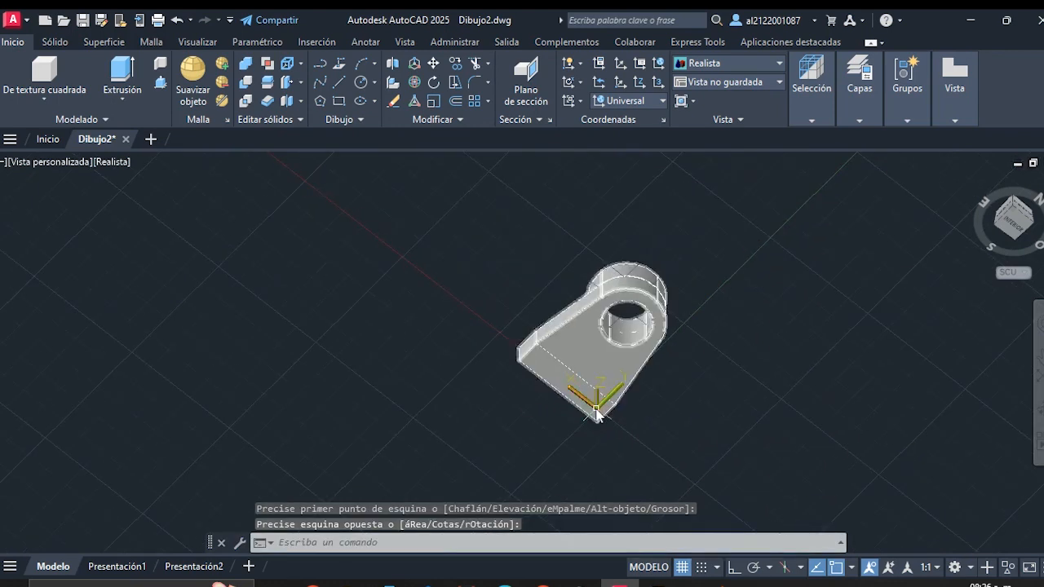
{"action": "scroll", "coordinate": [571, 419], "scroll_direction": "up", "scroll_amount": 2}
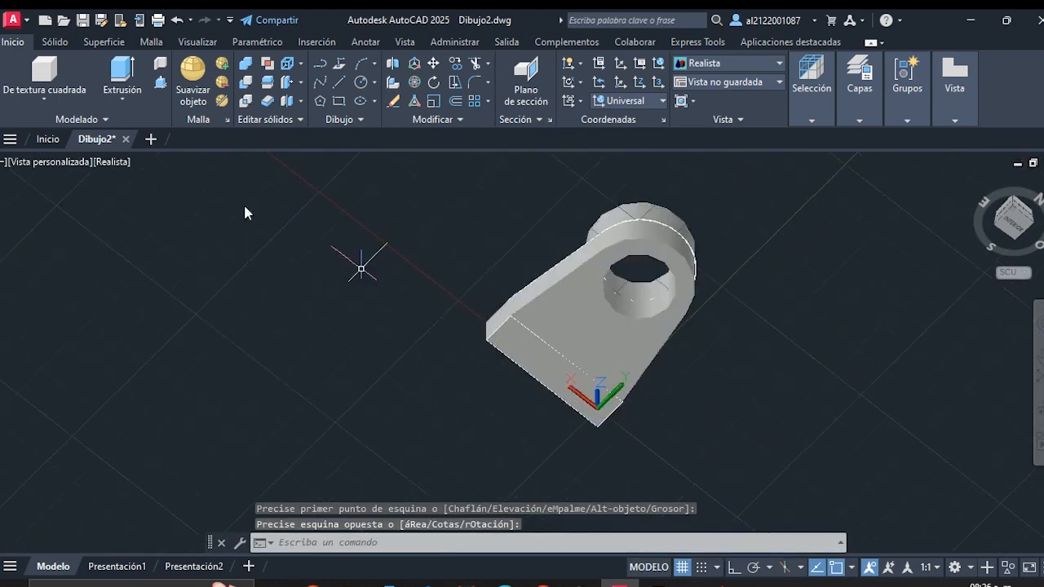
Presspull the rectangle on the arm's underside 32 mm away from the arm to form the perpendicular wall
{"action": "left_click", "coordinate": [161, 81]}
{"action": "left_click", "coordinate": [556, 379]}
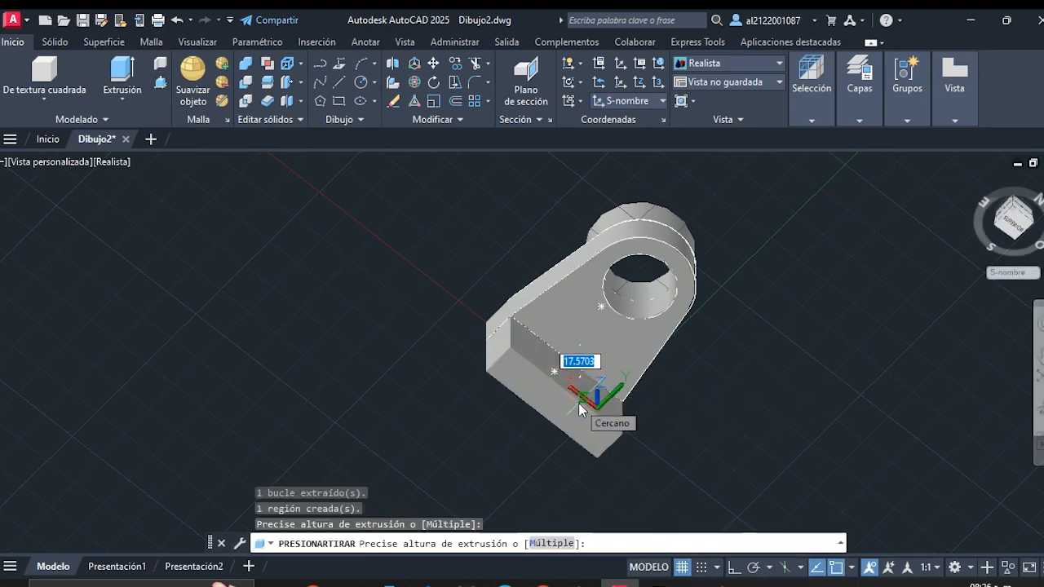
{"action": "type", "text": "32"}
{"action": "key", "text": "Return"}
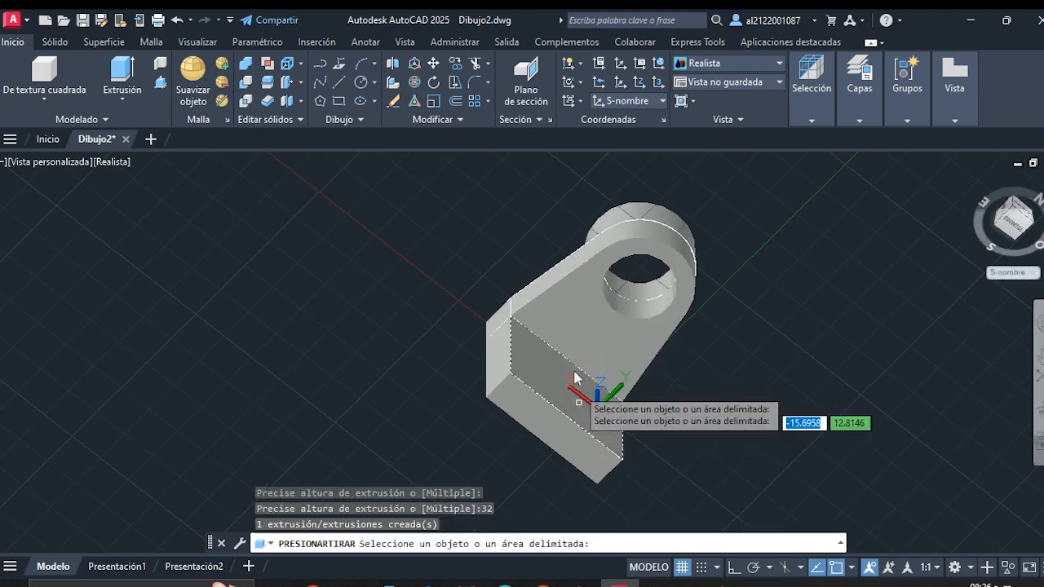
{"action": "middle_click_drag", "start_coordinate": [578, 402], "coordinate": [489, 355], "text": "shift"}
{"action": "key", "text": "Return"}
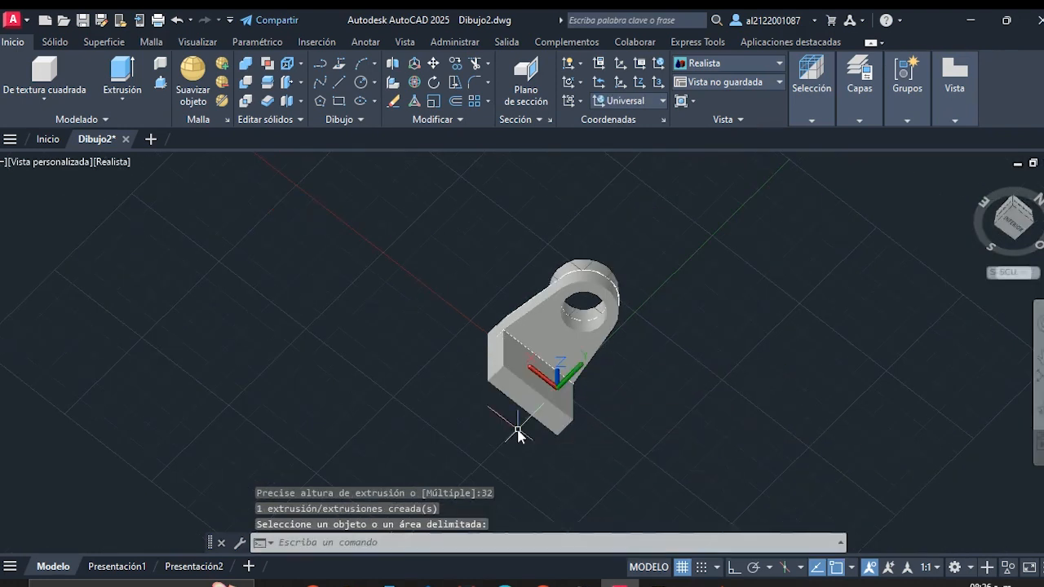
Draw a circle of radius 18 centred on the arm's base corner at the origin, seen from below
{"action": "left_click", "coordinate": [1014, 230]}
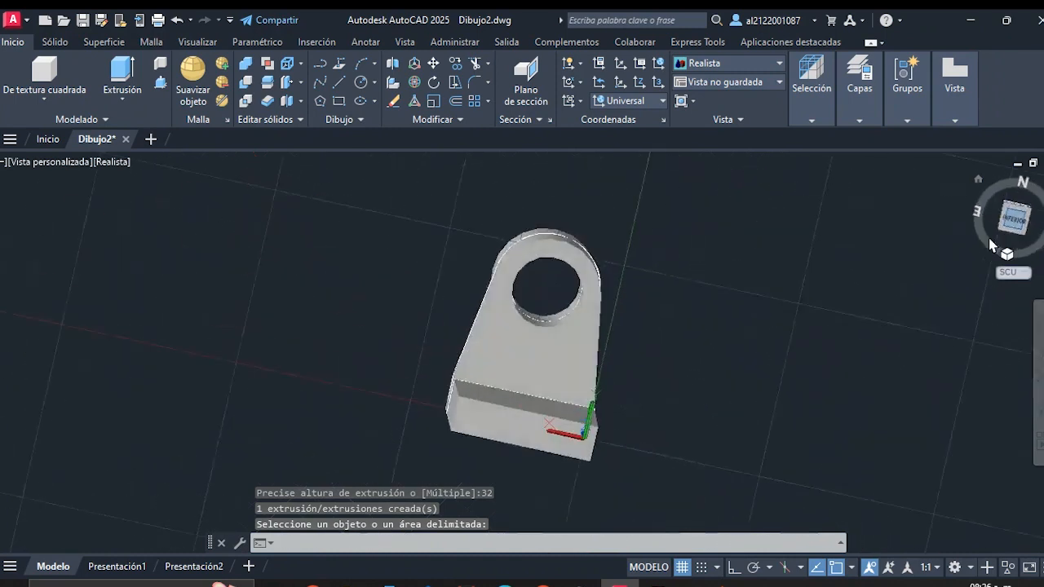
{"action": "scroll", "coordinate": [571, 298], "scroll_direction": "down", "scroll_amount": 3}
{"action": "scroll", "coordinate": [559, 303], "scroll_direction": "up", "scroll_amount": 3}
{"action": "scroll", "coordinate": [559, 303], "scroll_direction": "down", "scroll_amount": 4}
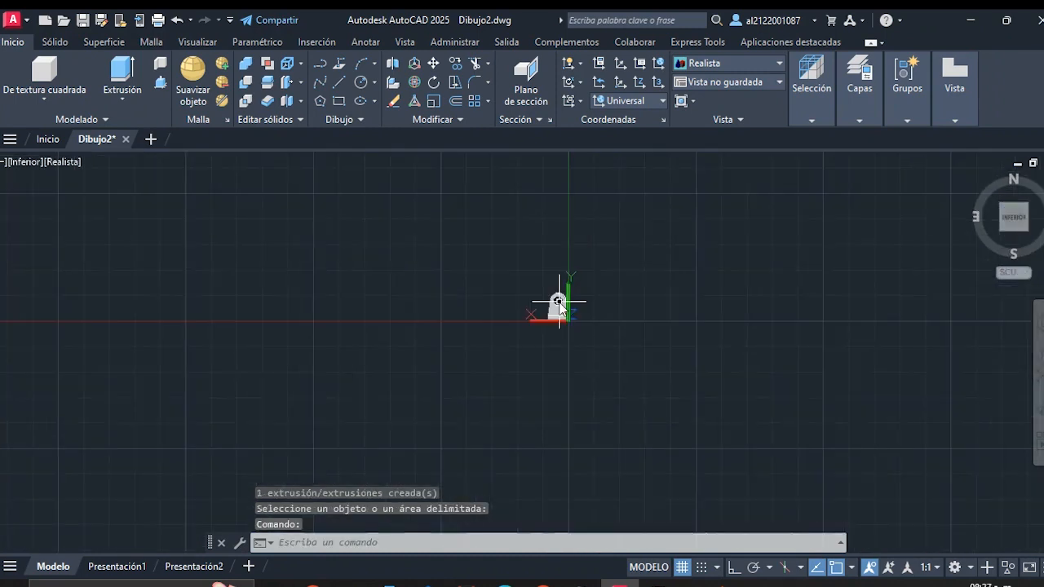
{"action": "scroll", "coordinate": [701, 326], "scroll_direction": "up", "scroll_amount": 1}
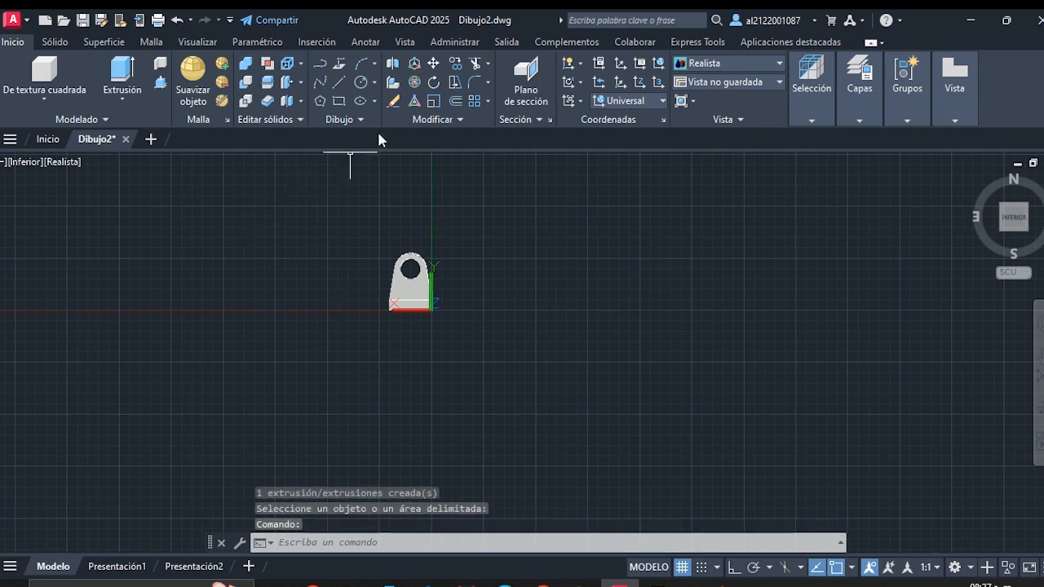
{"action": "left_click", "coordinate": [361, 83]}
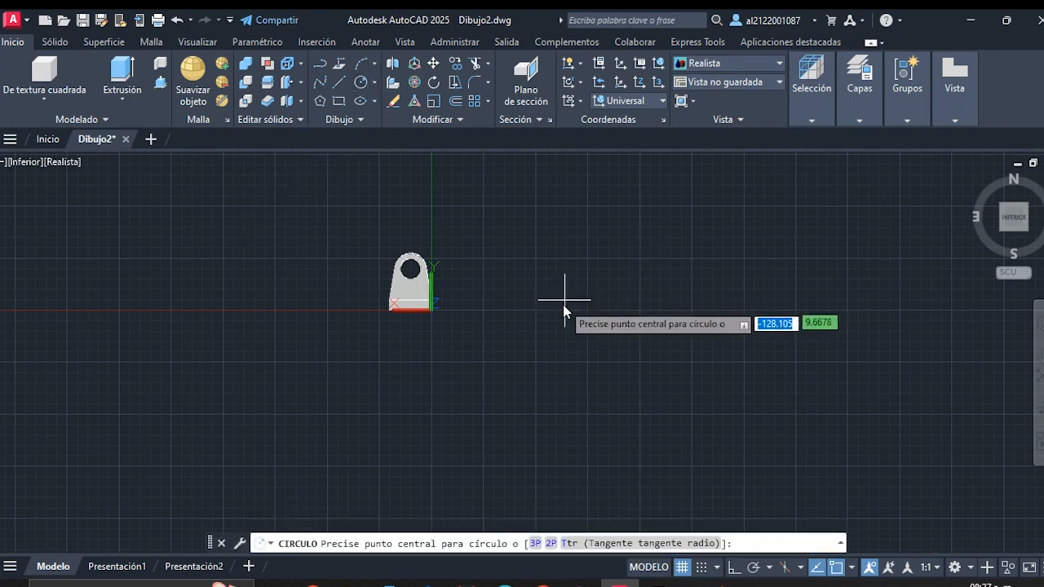
{"action": "scroll", "coordinate": [424, 314], "scroll_direction": "up", "scroll_amount": 5}
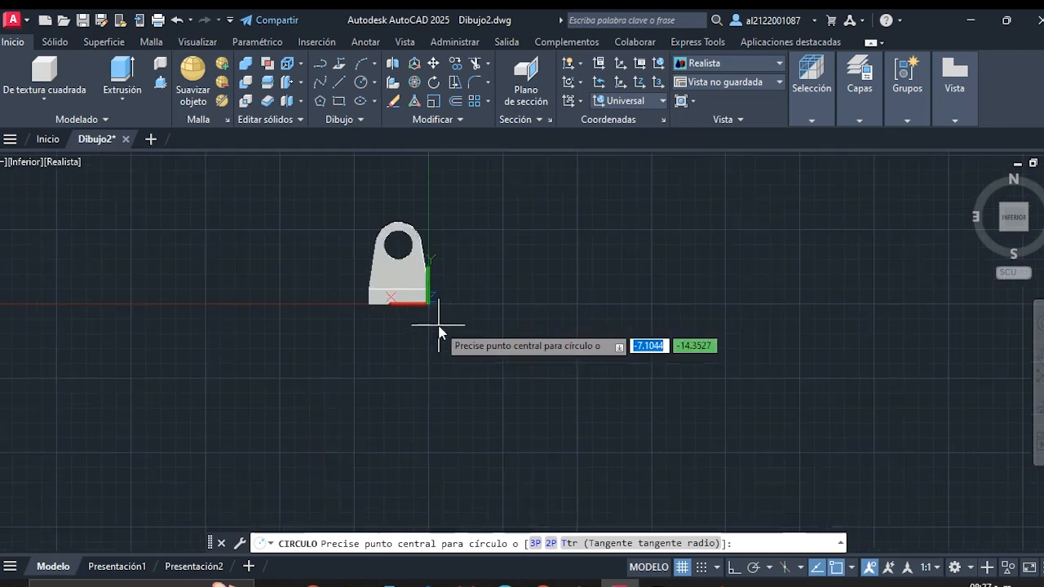
{"action": "scroll", "coordinate": [418, 290], "scroll_direction": "up", "scroll_amount": 3}
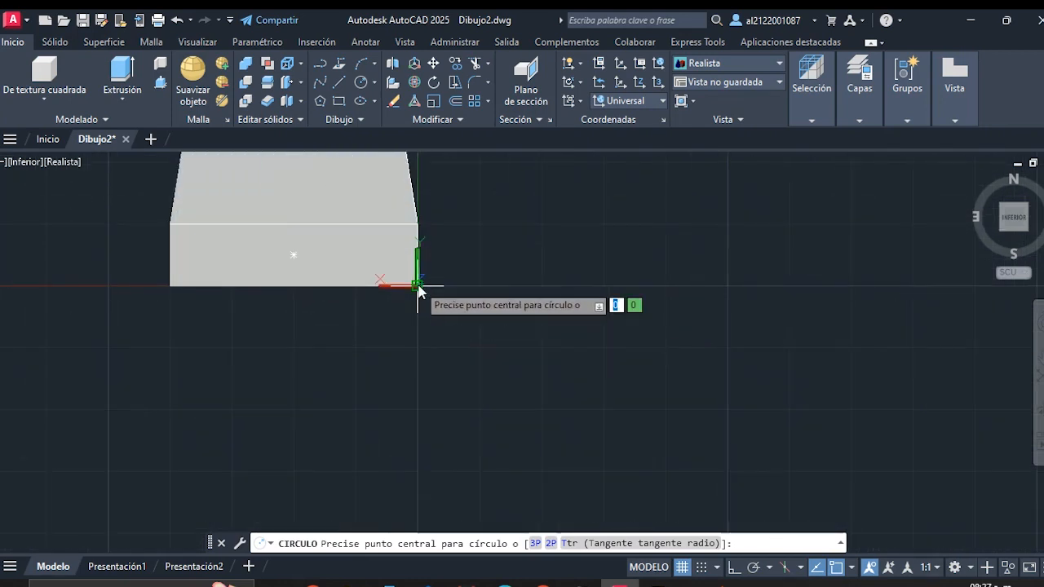
{"action": "scroll", "coordinate": [417, 290], "scroll_direction": "up", "scroll_amount": 1}
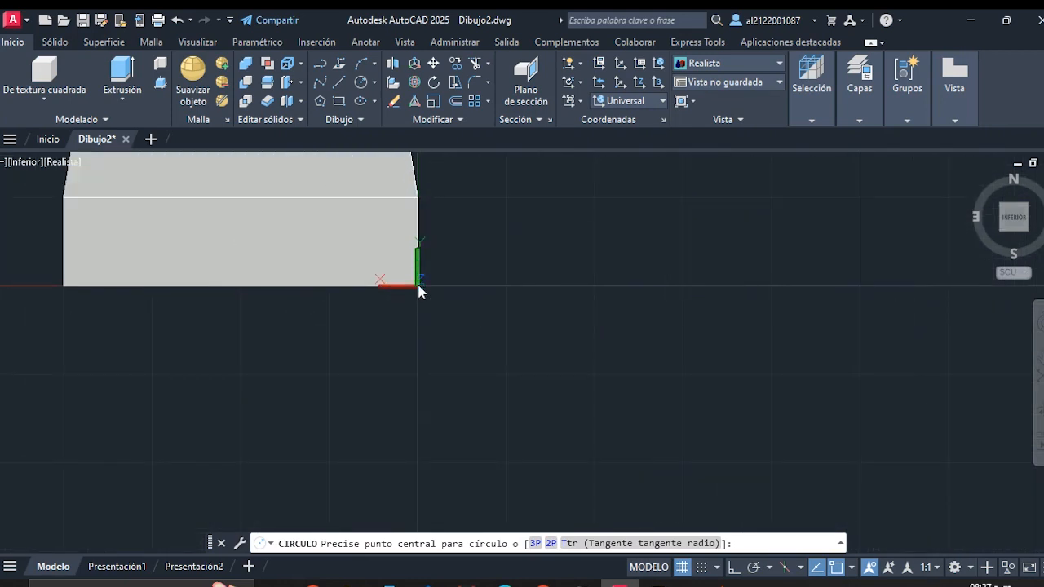
{"action": "left_click", "coordinate": [417, 286]}
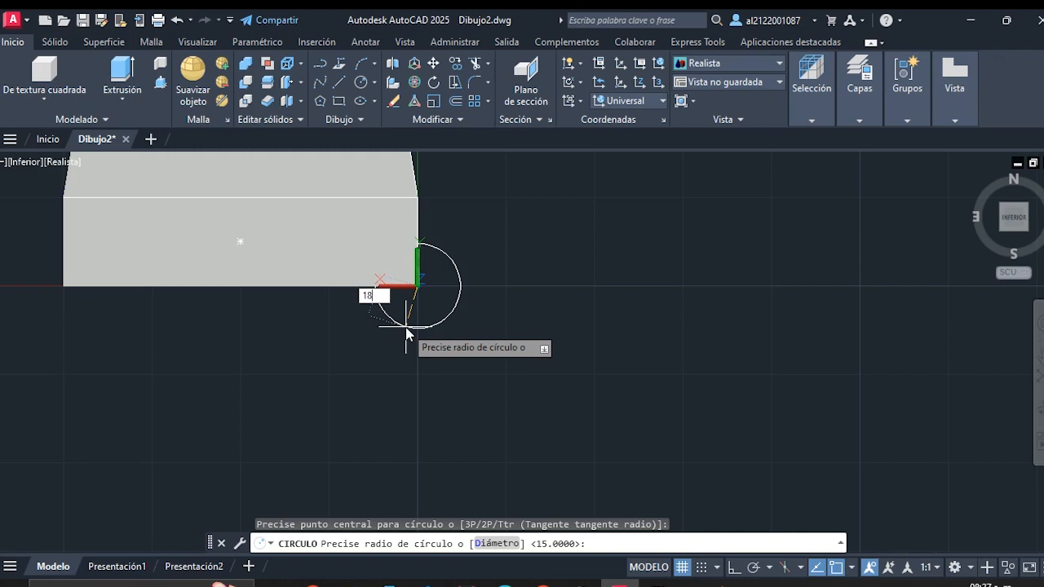
{"action": "key", "text": "Return"}
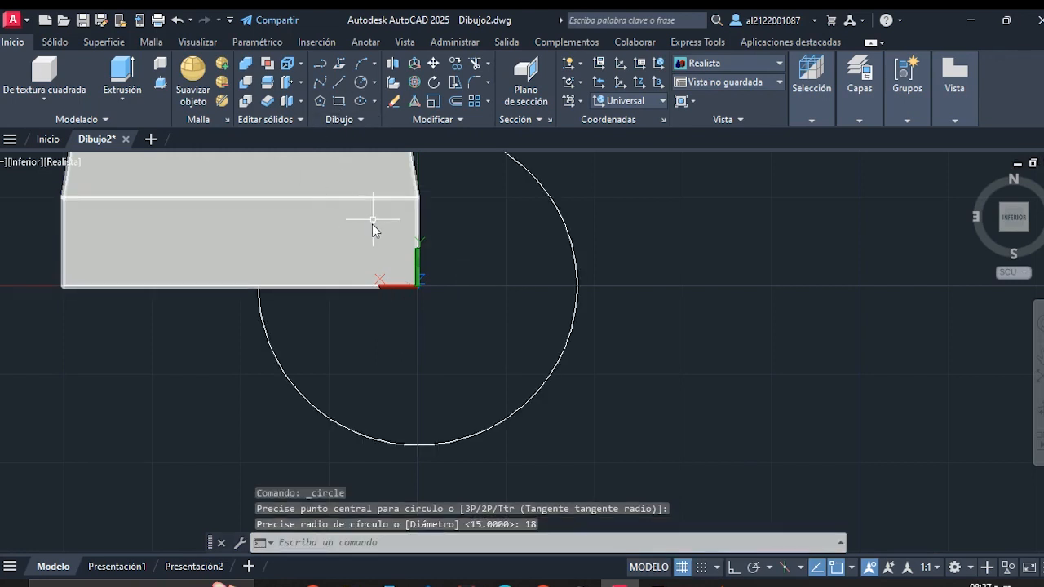
Turn on ortho mode and draw a 56-unit line from the wall's corner, straight away from the solid along the X axis
{"action": "scroll", "coordinate": [372, 224], "scroll_direction": "down", "scroll_amount": 2}
{"action": "left_click", "coordinate": [338, 83]}
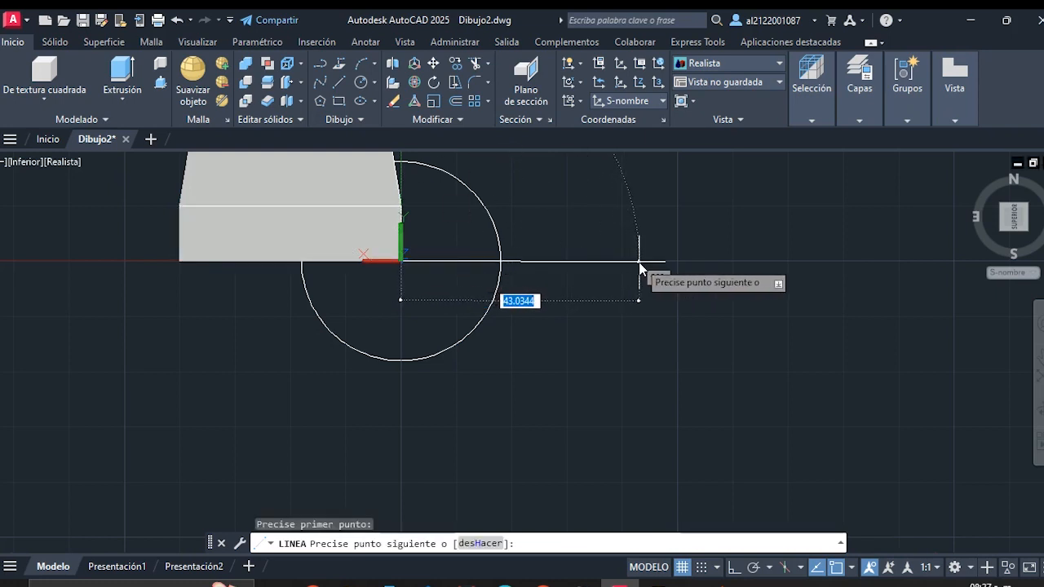
{"action": "key", "text": "F8"}
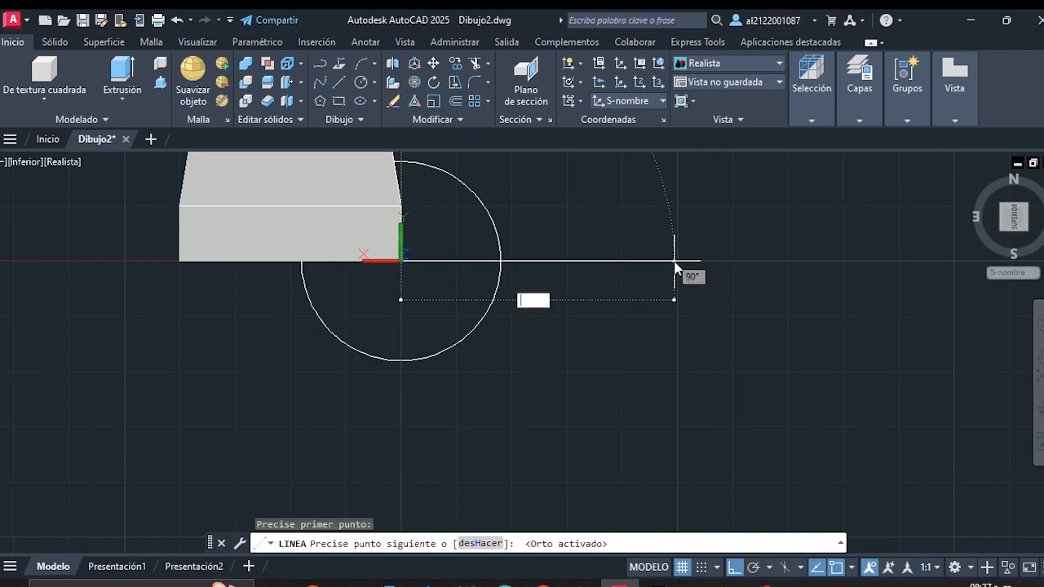
{"action": "key", "text": "Return"}
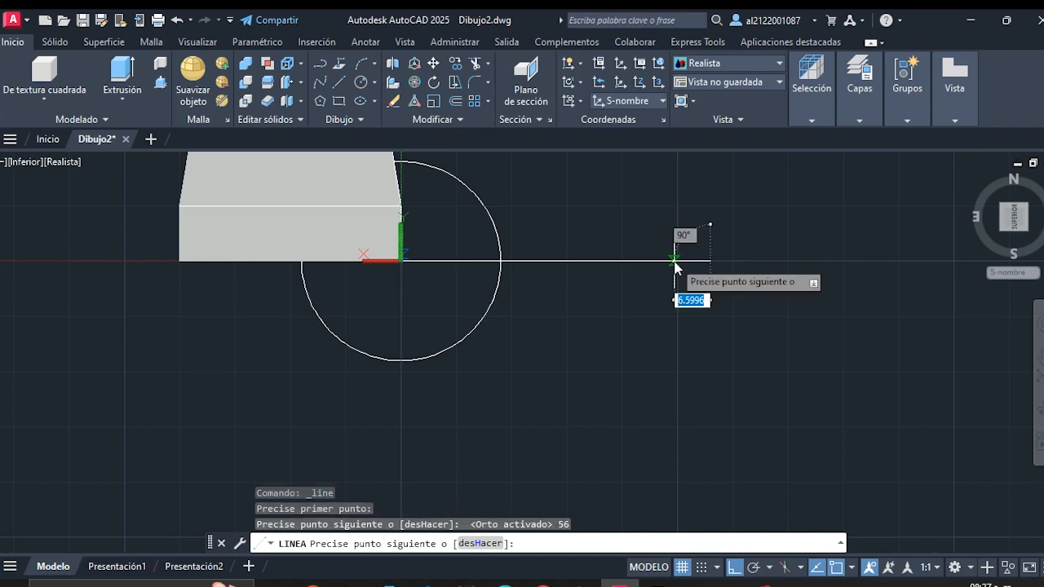
{"action": "key", "text": "Escape"}
{"action": "scroll", "coordinate": [592, 342], "scroll_direction": "down", "scroll_amount": 2}
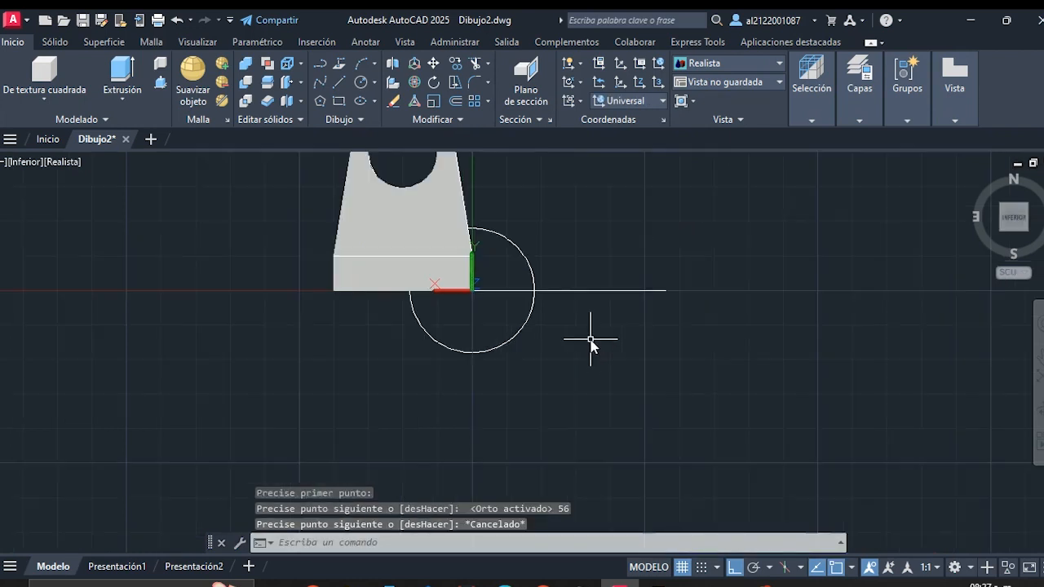
Orbit to an oblique underside view and delete the line starting at the wall's lower corner
{"action": "left_click", "coordinate": [1038, 410]}
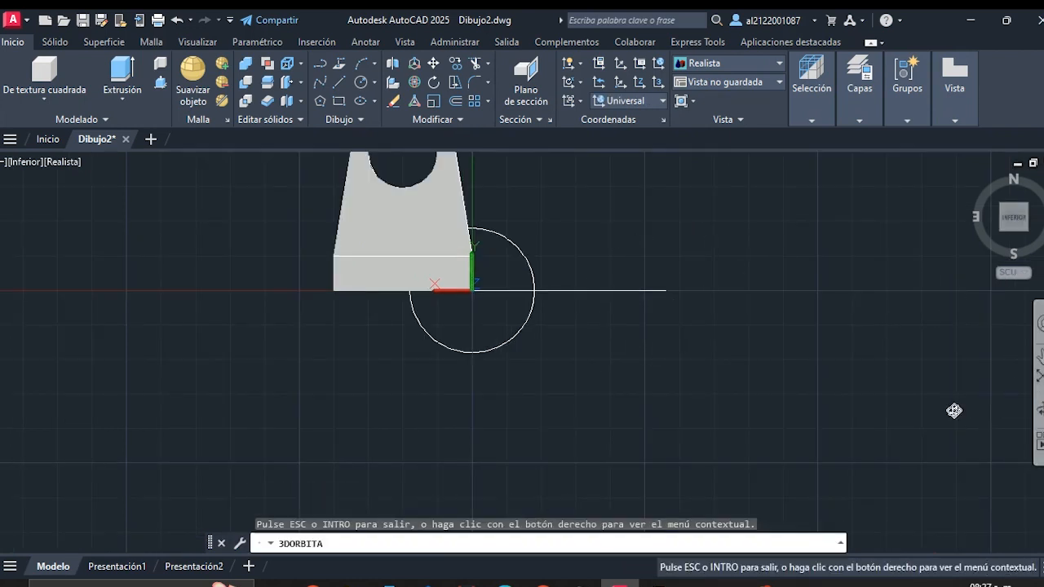
{"action": "left_click_drag", "start_coordinate": [510, 322], "coordinate": [429, 292]}
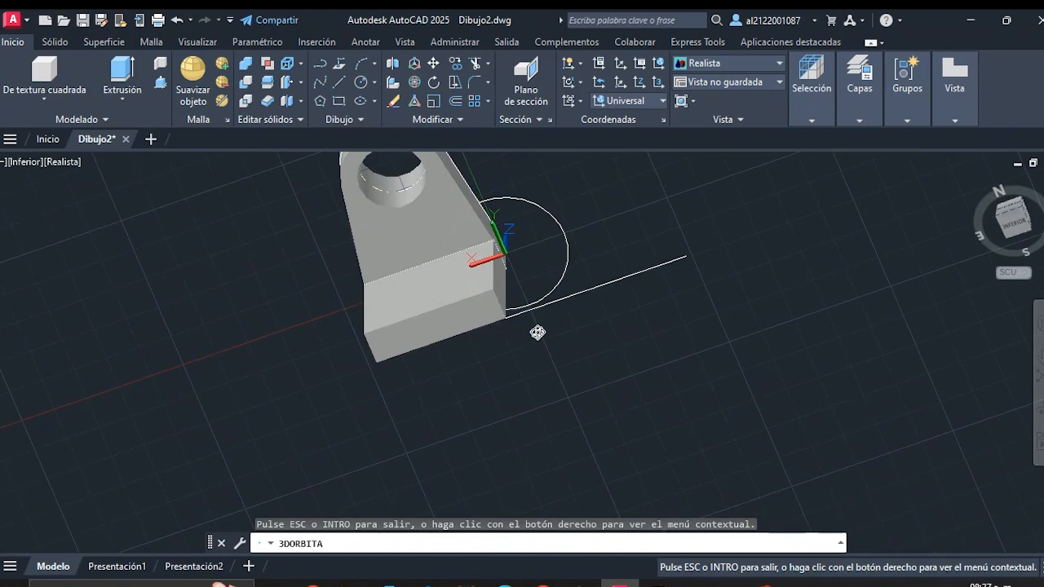
{"action": "key", "text": "Escape"}
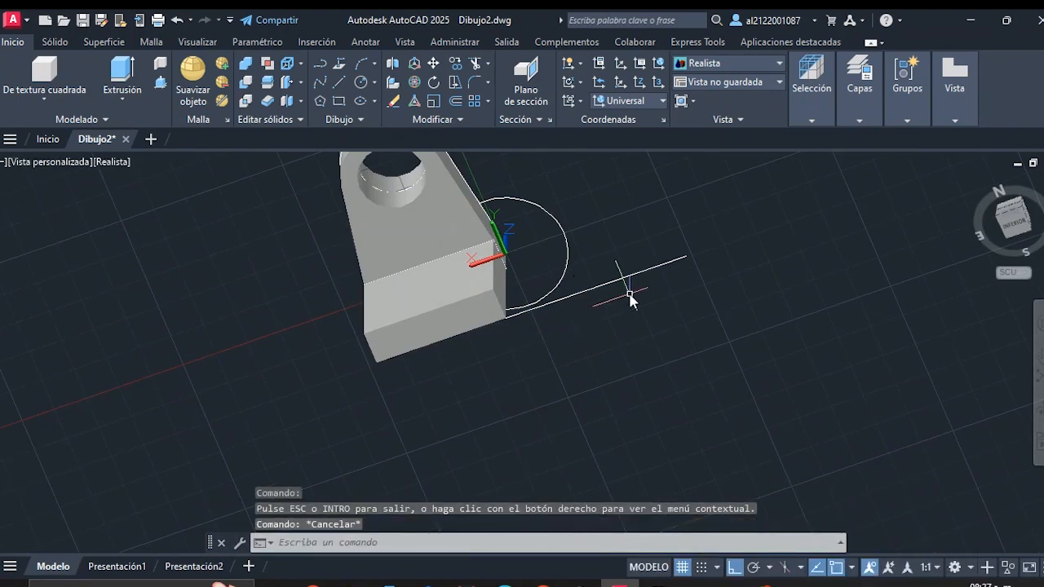
{"action": "left_click", "coordinate": [638, 276]}
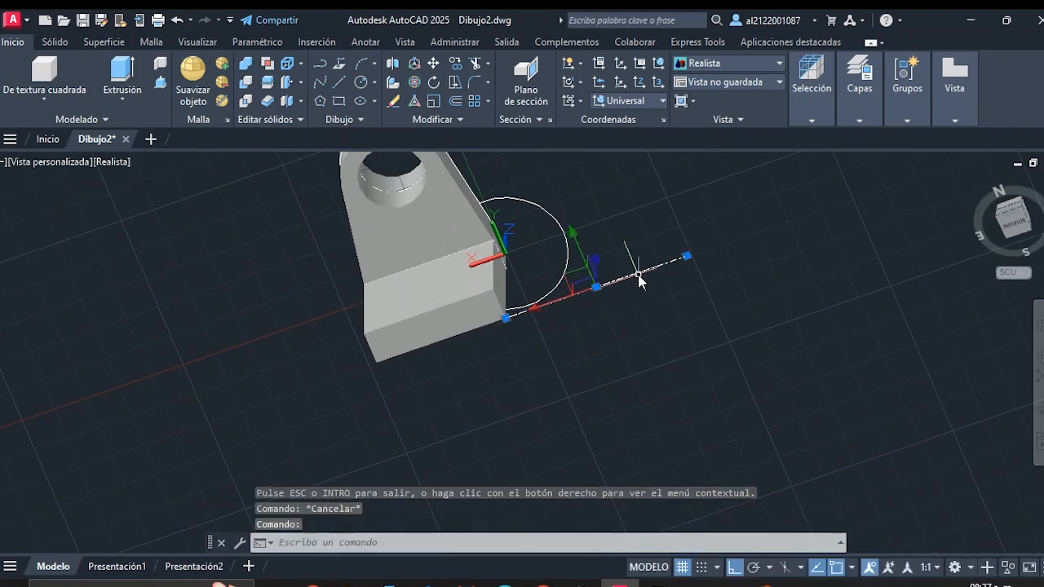
{"action": "key", "text": "Delete"}
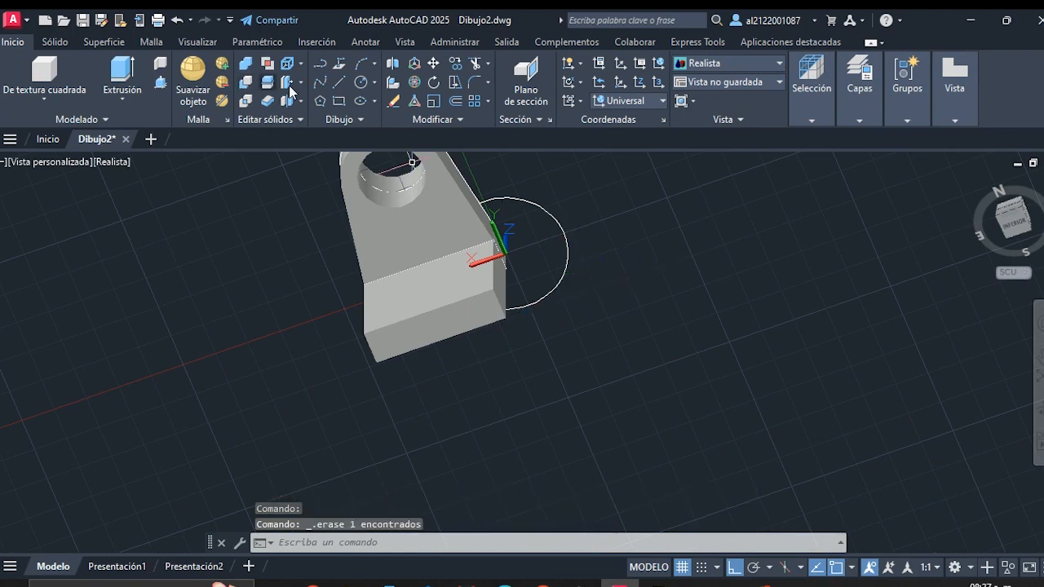
Draw a 56-unit line from the circle's centre at the origin, away from the solid along the X axis
{"action": "left_click", "coordinate": [337, 84]}
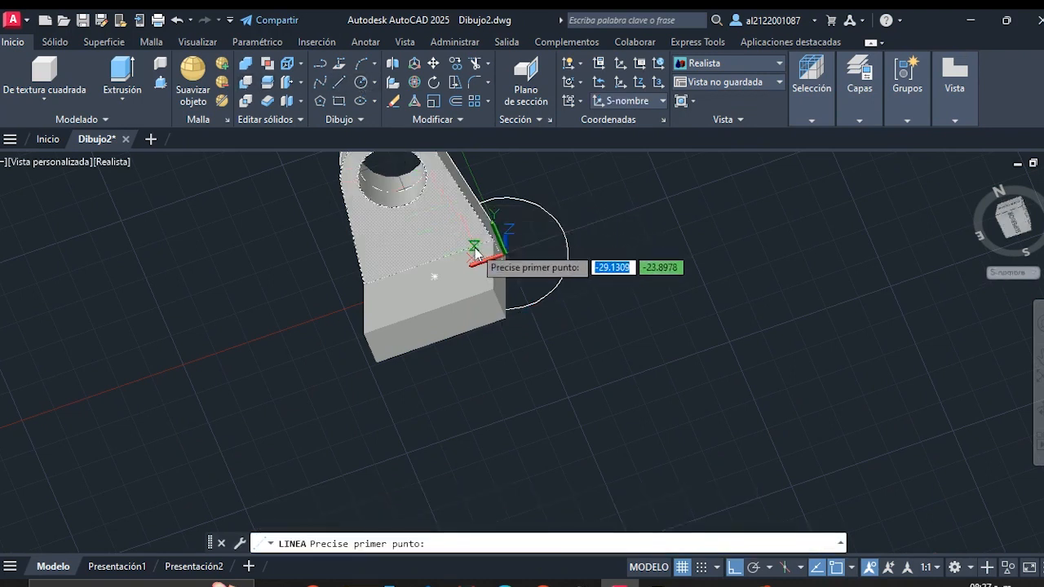
{"action": "scroll", "coordinate": [530, 265], "scroll_direction": "up", "scroll_amount": 2}
{"action": "left_click", "coordinate": [520, 259]}
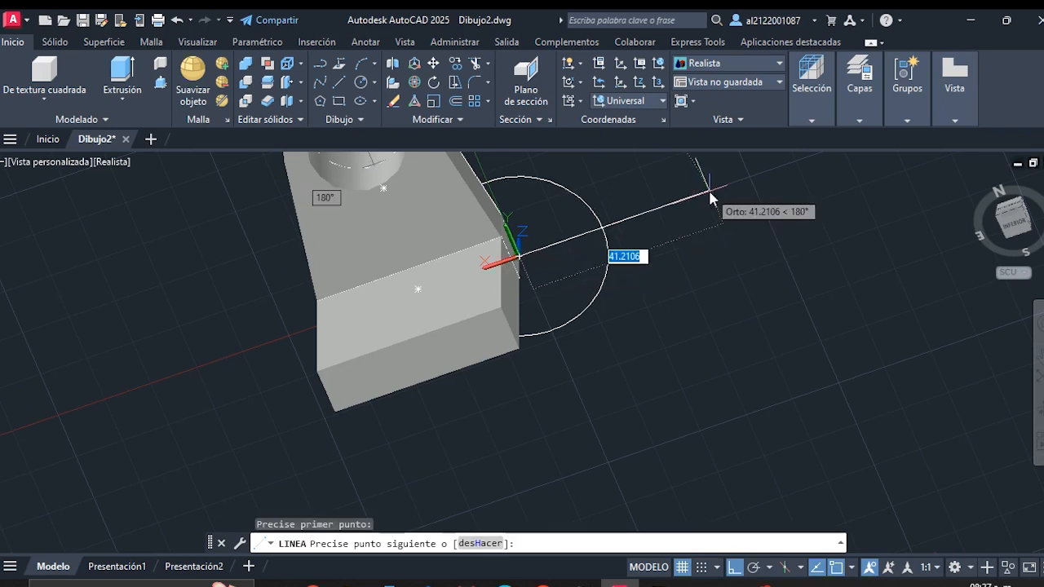
{"action": "type", "text": "5"}
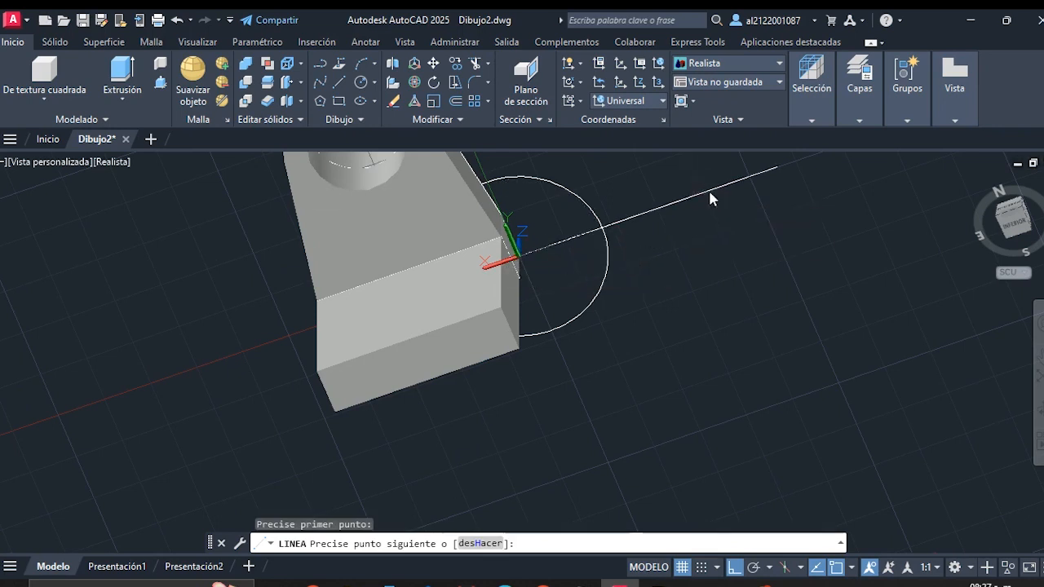
{"action": "type", "text": "6"}
{"action": "key", "text": "Return"}
{"action": "key", "text": "Escape"}
{"action": "scroll", "coordinate": [622, 374], "scroll_direction": "down", "scroll_amount": 2}
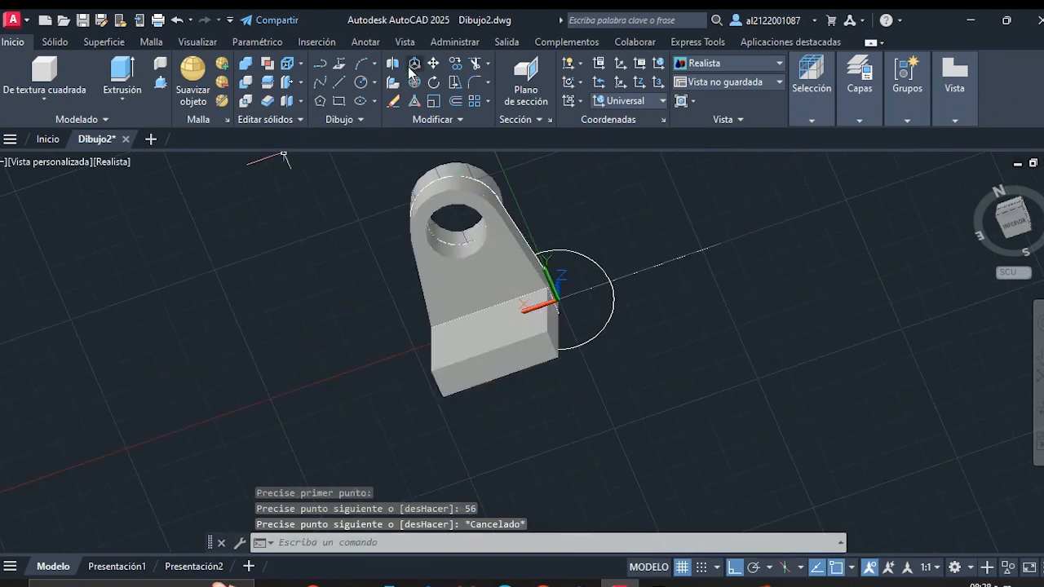
Copy the radius 18 circle from its centre to the far end of the 56-unit line
{"action": "left_click", "coordinate": [454, 63]}
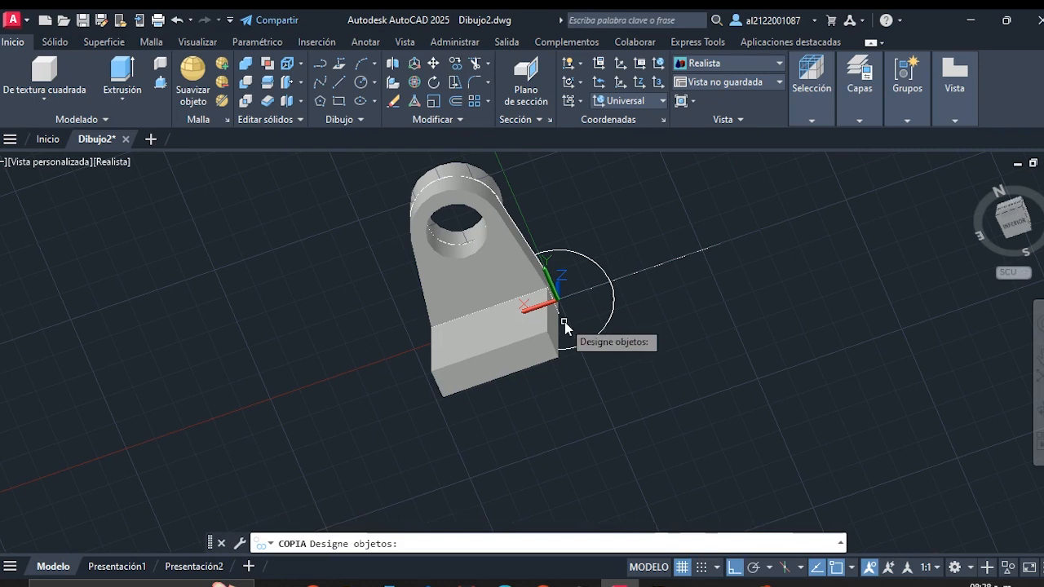
{"action": "left_click", "coordinate": [613, 303]}
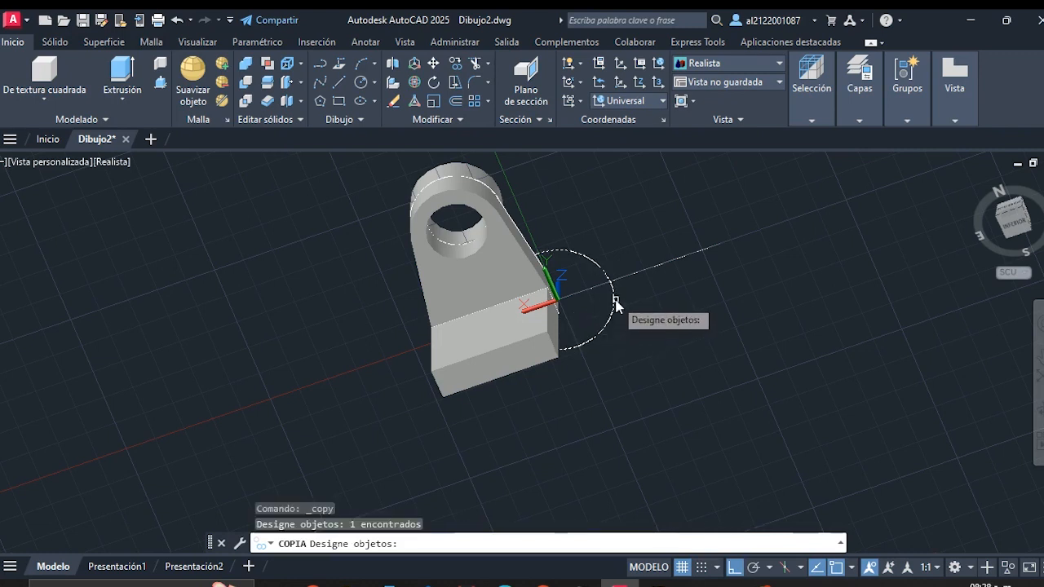
{"action": "key", "text": "Return"}
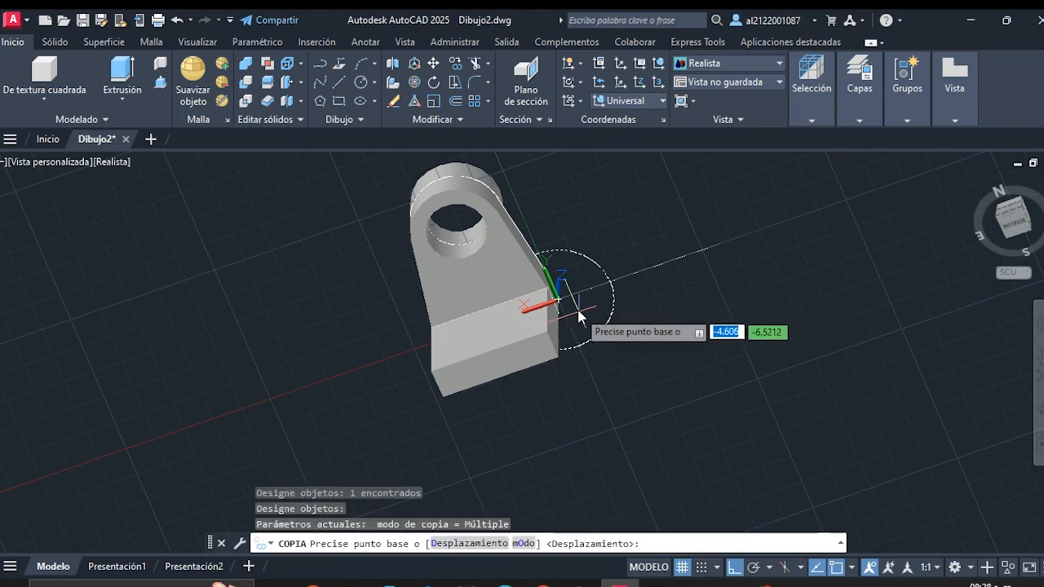
{"action": "left_click", "coordinate": [556, 302]}
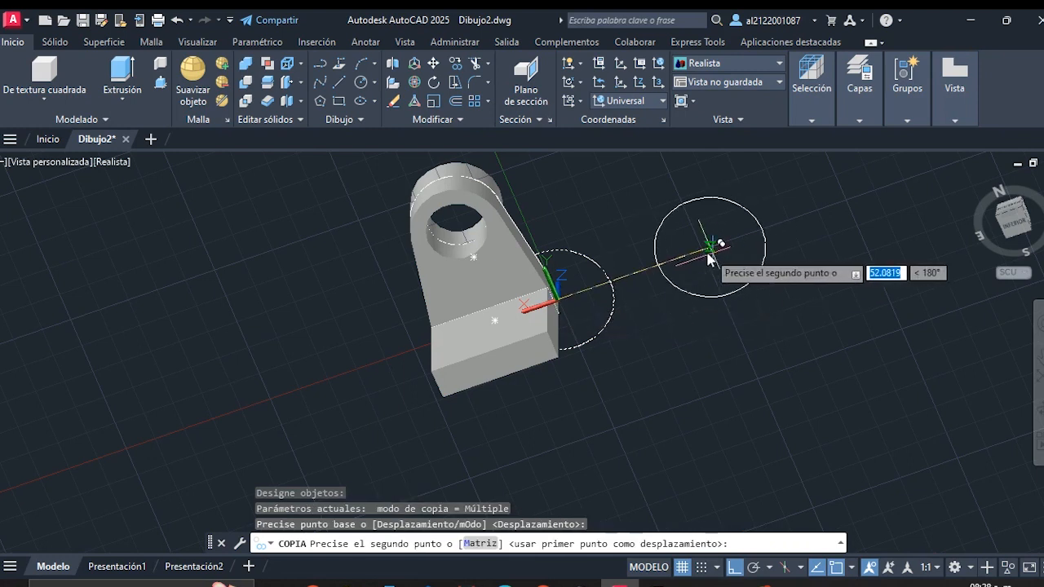
{"action": "scroll", "coordinate": [711, 252], "scroll_direction": "up", "scroll_amount": 3}
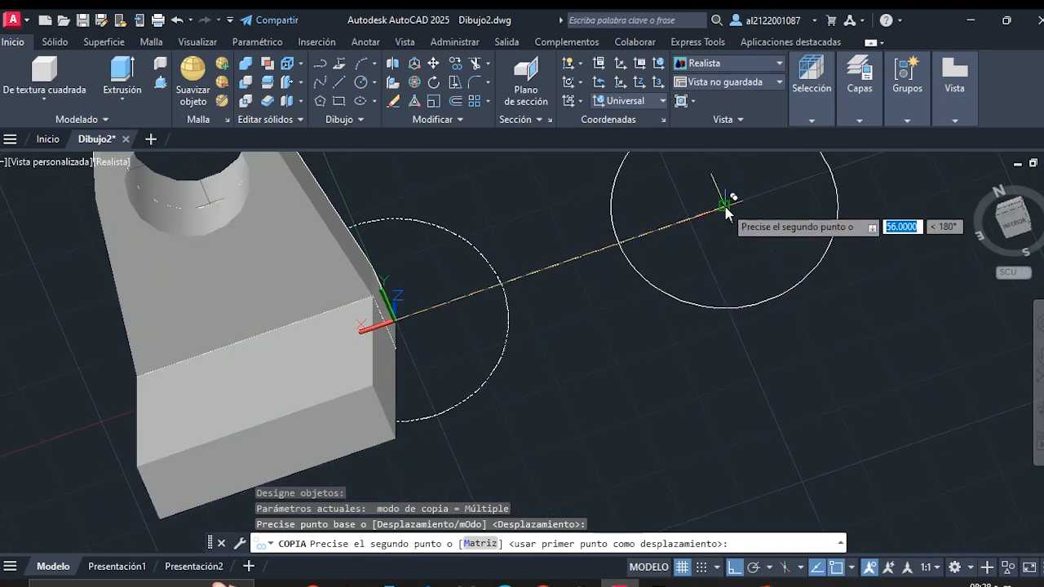
{"action": "left_click", "coordinate": [725, 210]}
{"action": "scroll", "coordinate": [671, 302], "scroll_direction": "down", "scroll_amount": 3}
{"action": "key", "text": "Escape"}
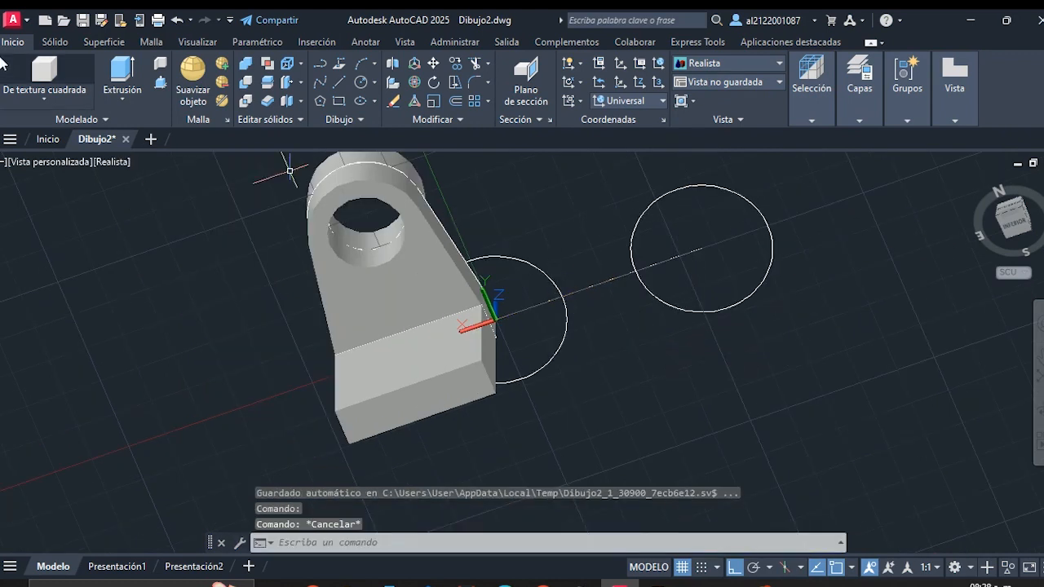
Connect the two circles with two parallel tangent lines between their matching quadrant points
{"action": "left_click", "coordinate": [339, 84]}
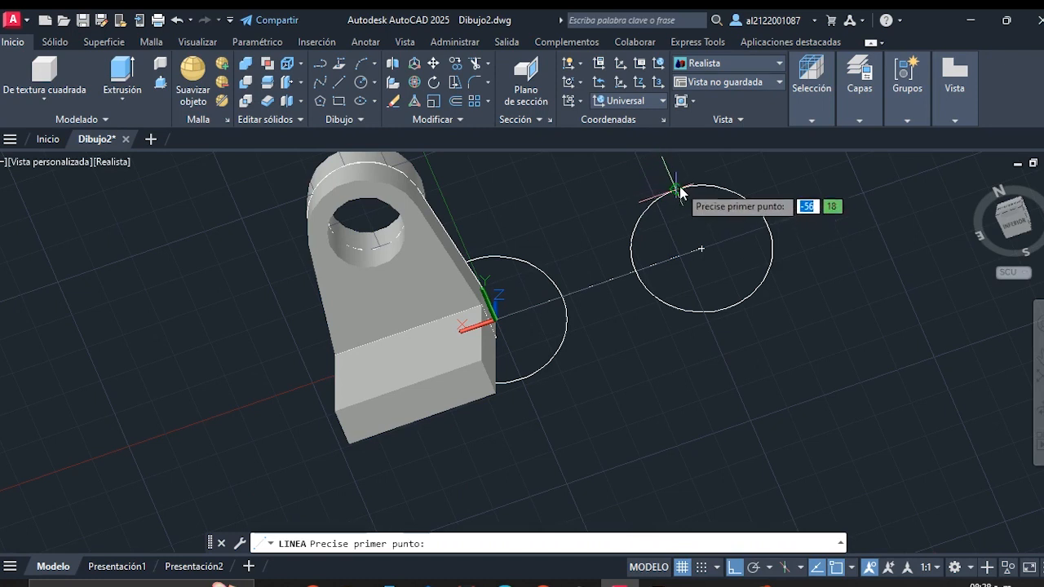
{"action": "left_click", "coordinate": [647, 205]}
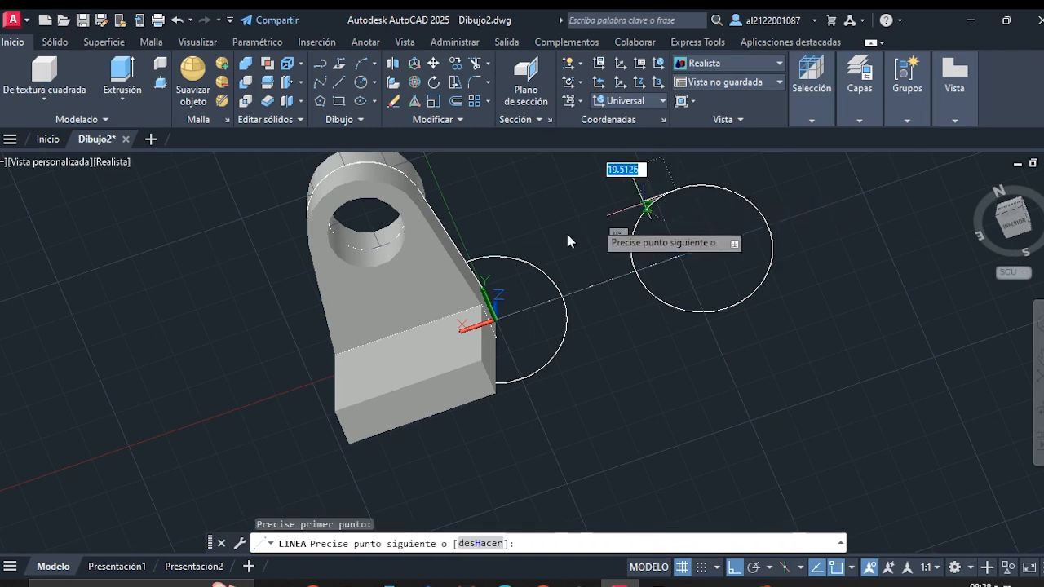
{"action": "left_click", "coordinate": [472, 260]}
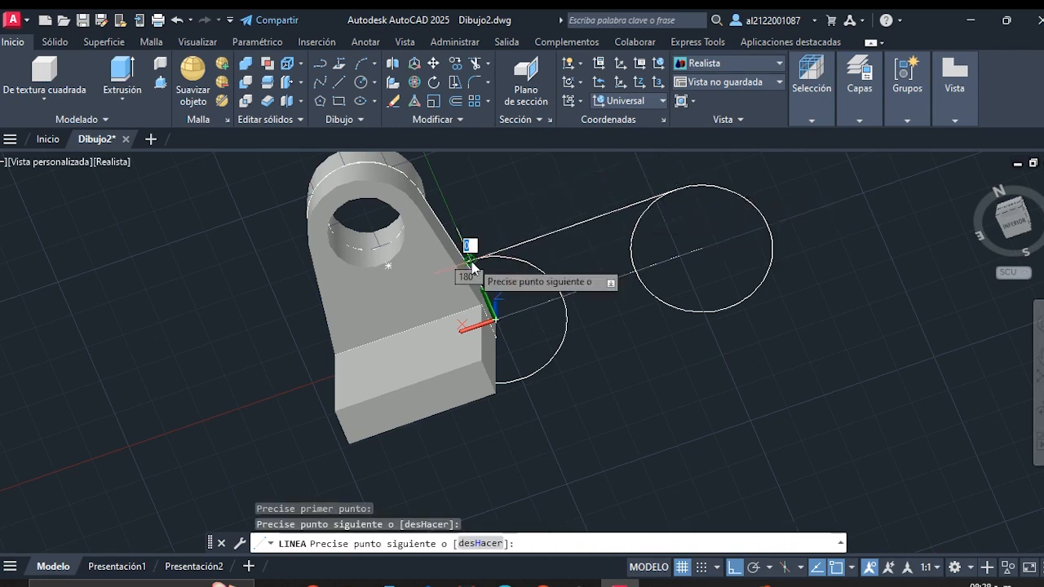
{"action": "key", "text": "Escape"}
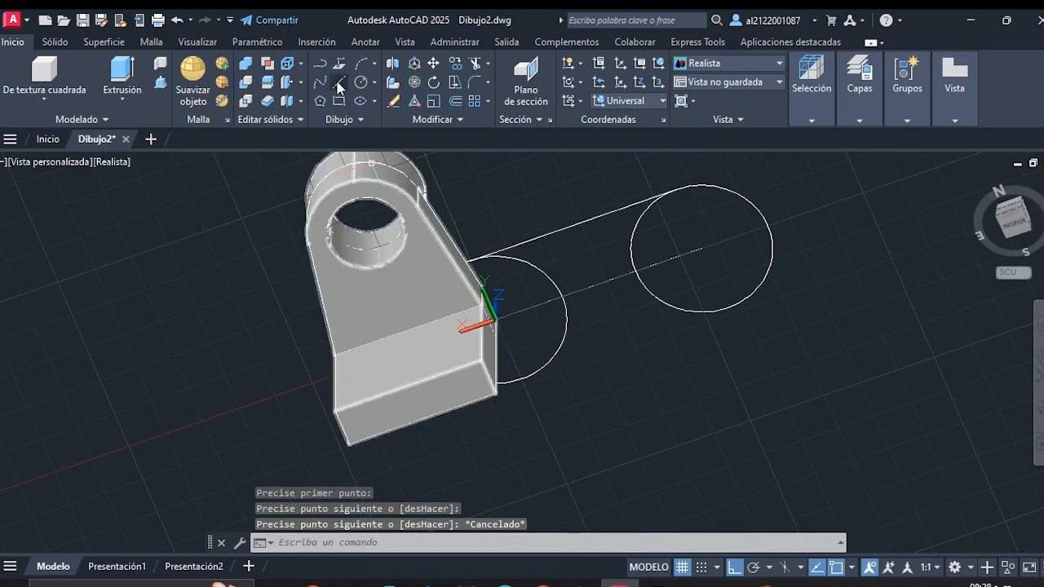
{"action": "left_click", "coordinate": [338, 84]}
{"action": "left_click", "coordinate": [724, 308]}
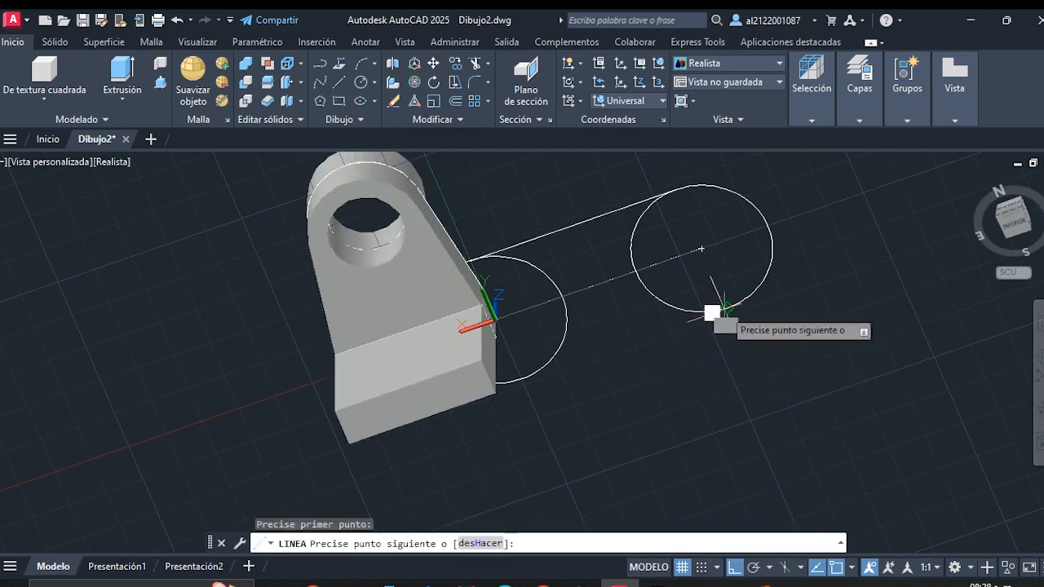
{"action": "left_click", "coordinate": [518, 378]}
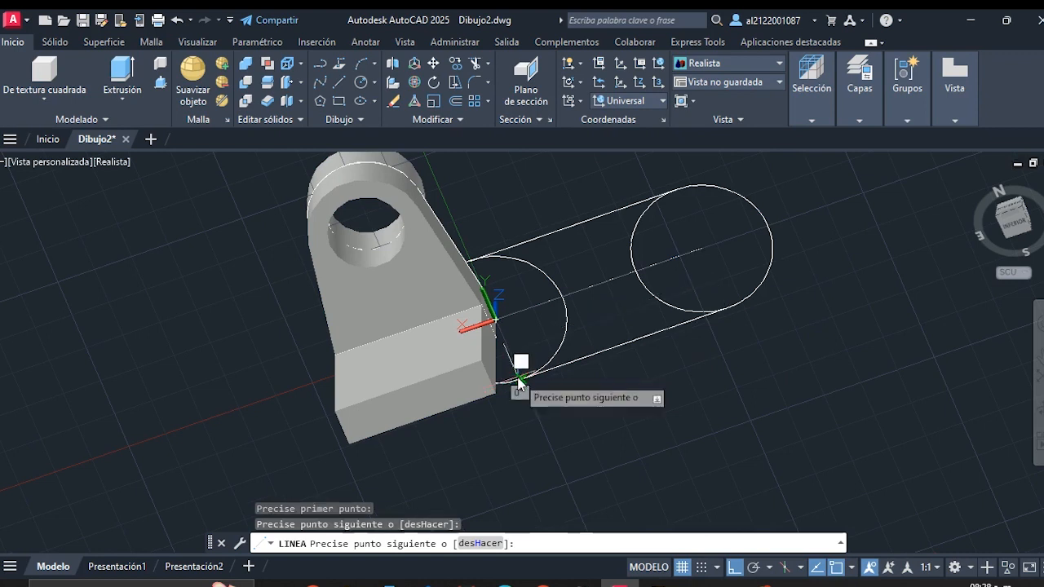
{"action": "key", "text": "Escape"}
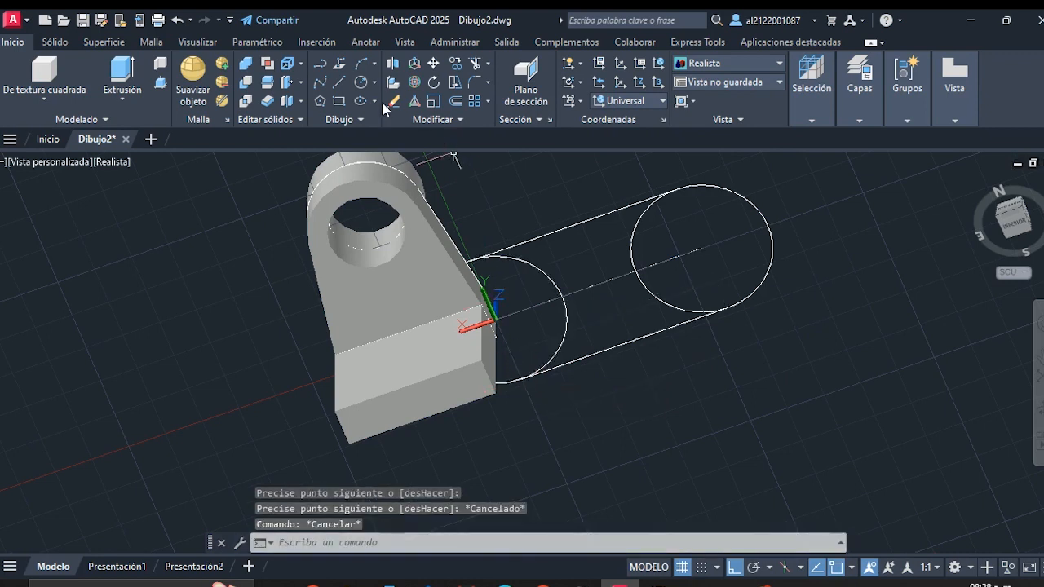
Draw a 16-unit diameter circle concentric with the rounded far end of the arm profile
{"action": "left_click", "coordinate": [363, 83]}
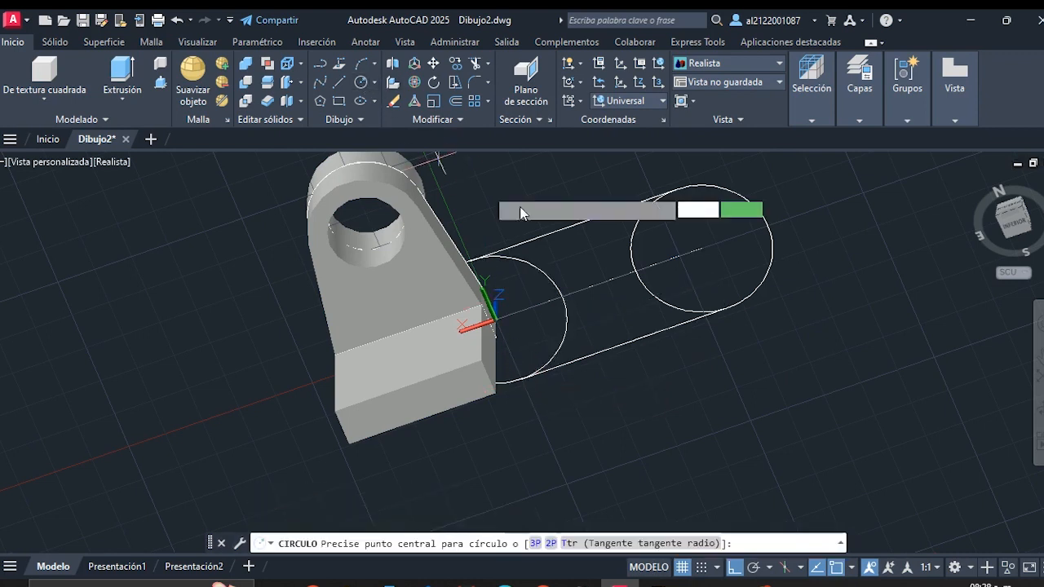
{"action": "left_click", "coordinate": [700, 257]}
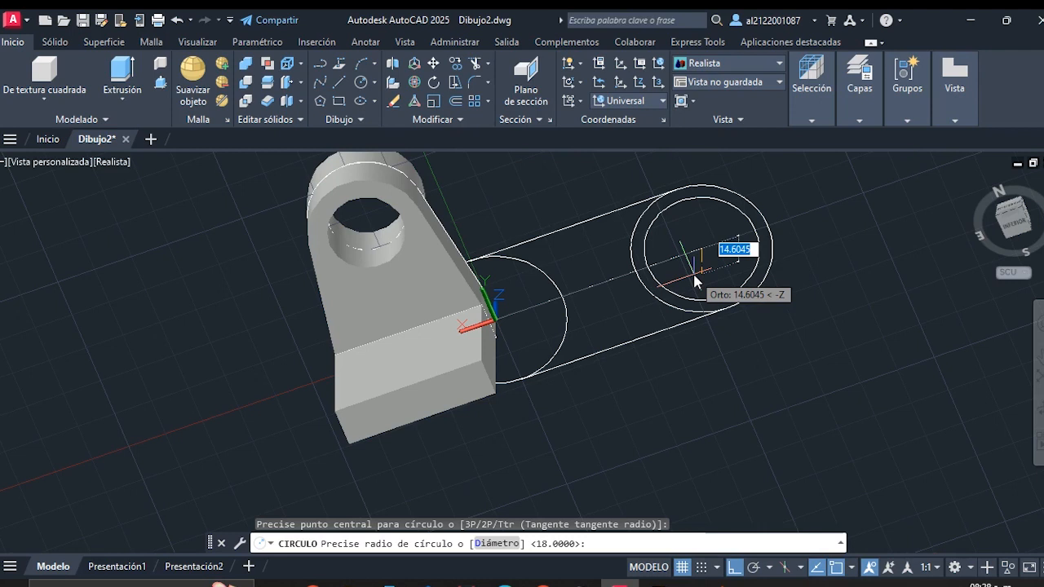
{"action": "type", "text": "d"}
{"action": "key", "text": "Return"}
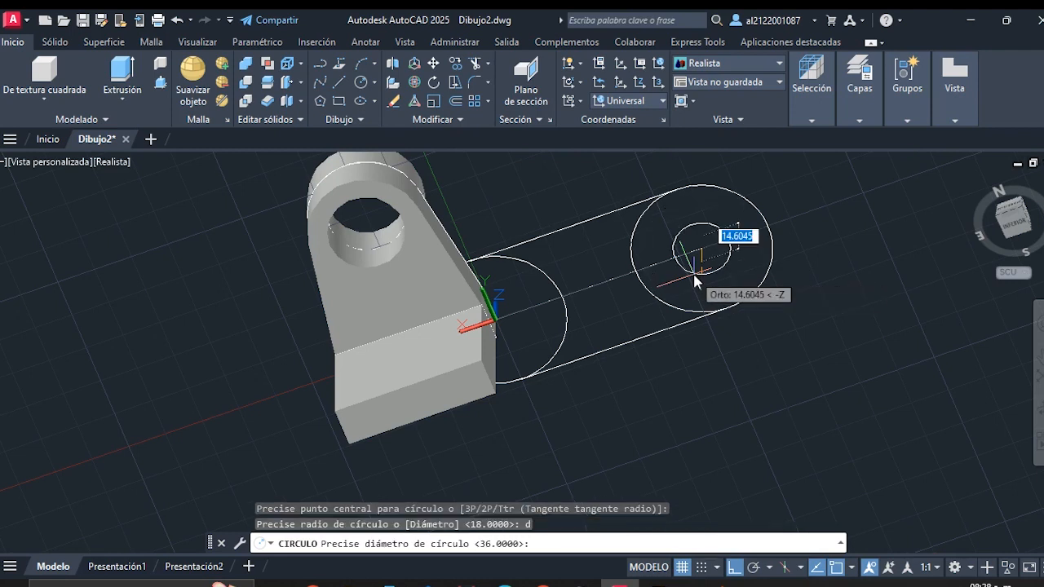
{"action": "type", "text": "16"}
{"action": "key", "text": "Return"}
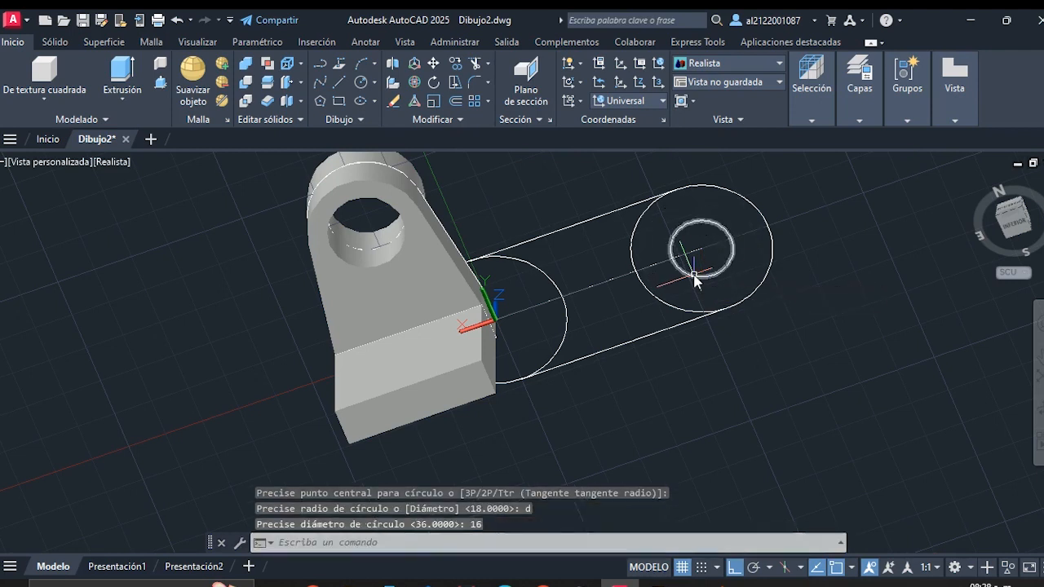
Copy the 16-unit diameter circle from its centre to the origin at the near end of the arm
{"action": "left_click", "coordinate": [454, 65]}
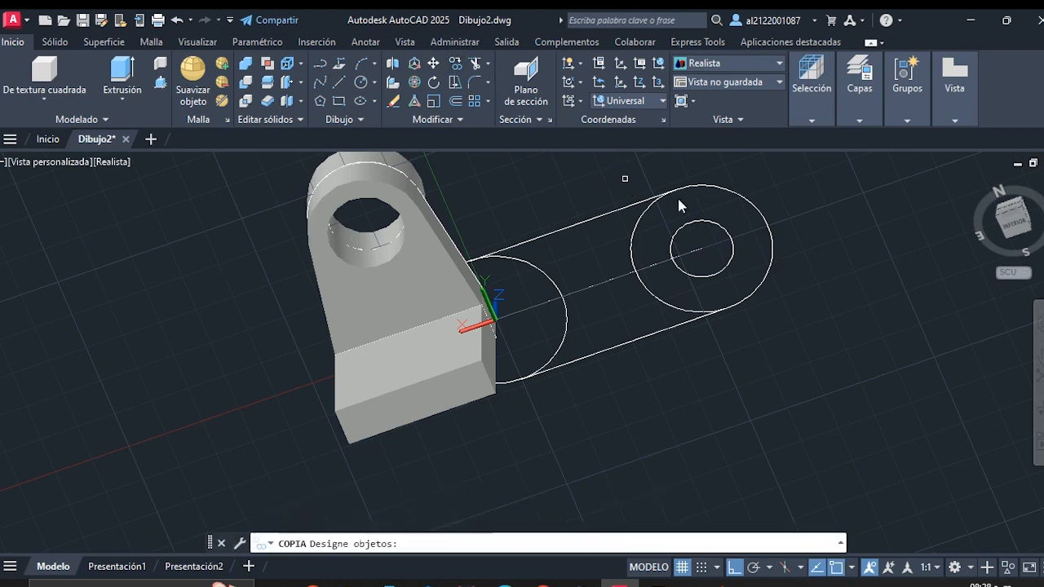
{"action": "left_click", "coordinate": [727, 273]}
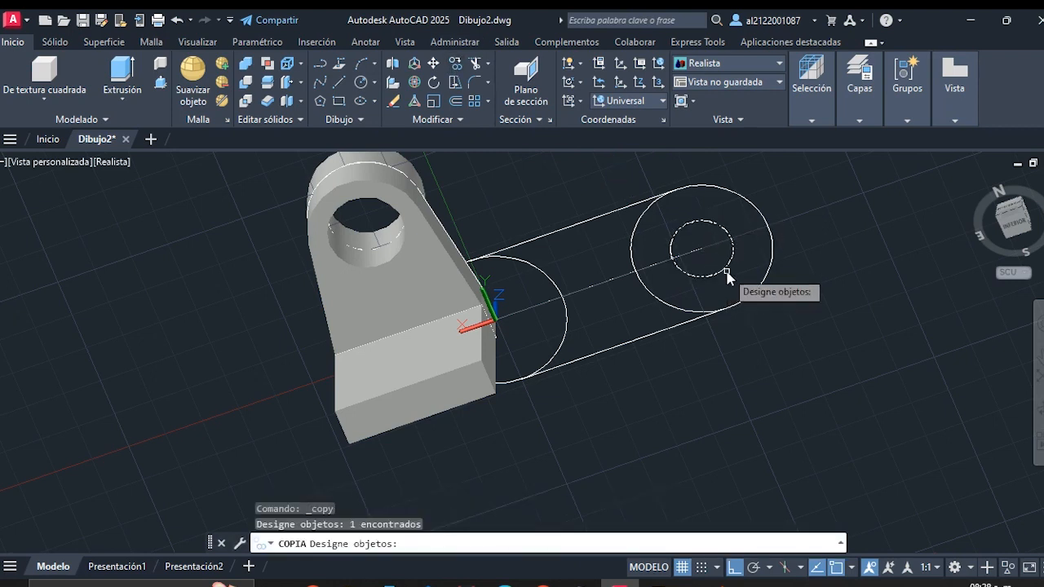
{"action": "key", "text": "Return"}
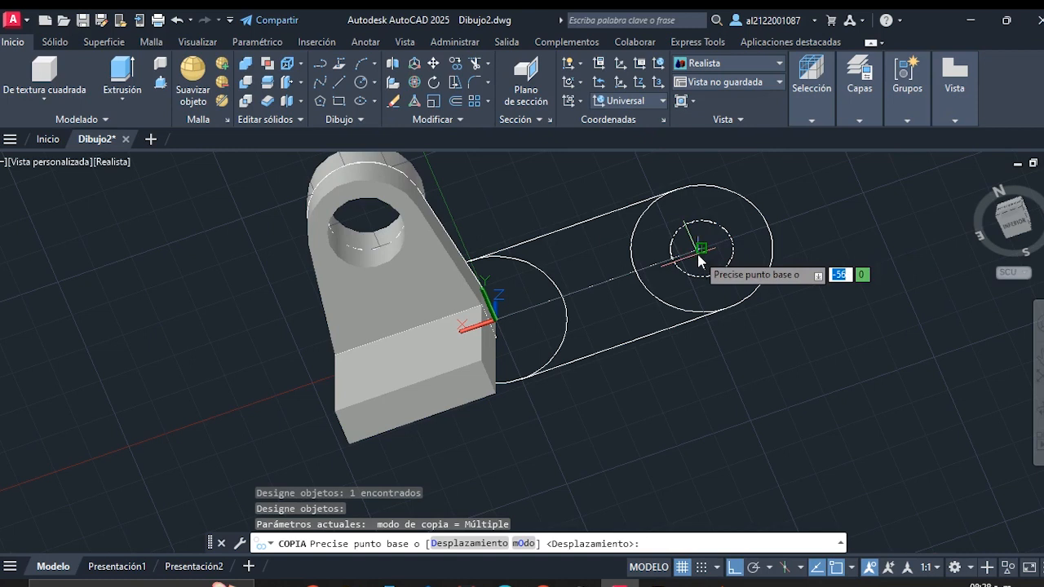
{"action": "left_click", "coordinate": [701, 254]}
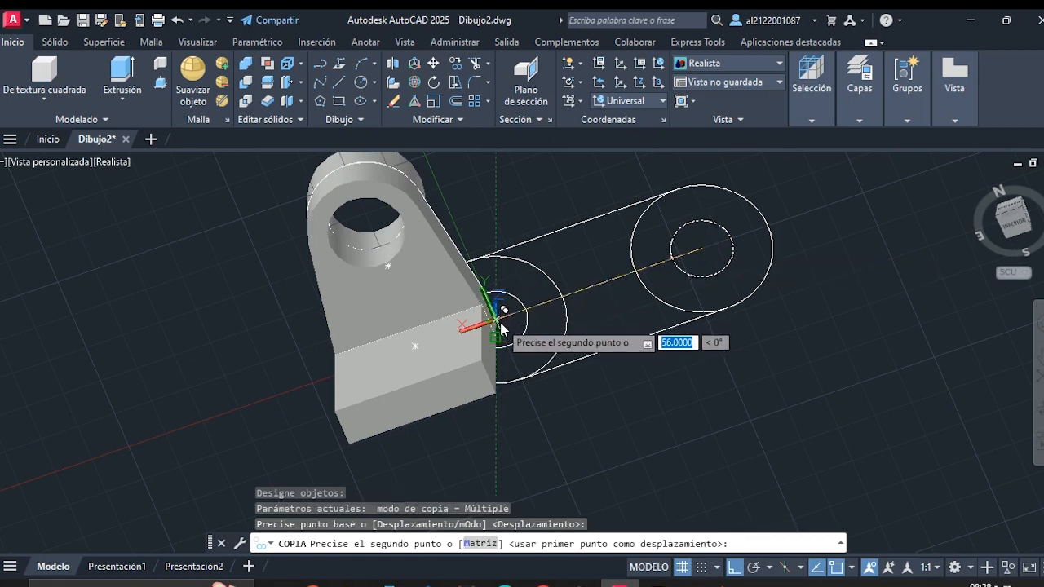
{"action": "scroll", "coordinate": [500, 322], "scroll_direction": "up", "scroll_amount": 2}
{"action": "scroll", "coordinate": [500, 323], "scroll_direction": "up", "scroll_amount": 2}
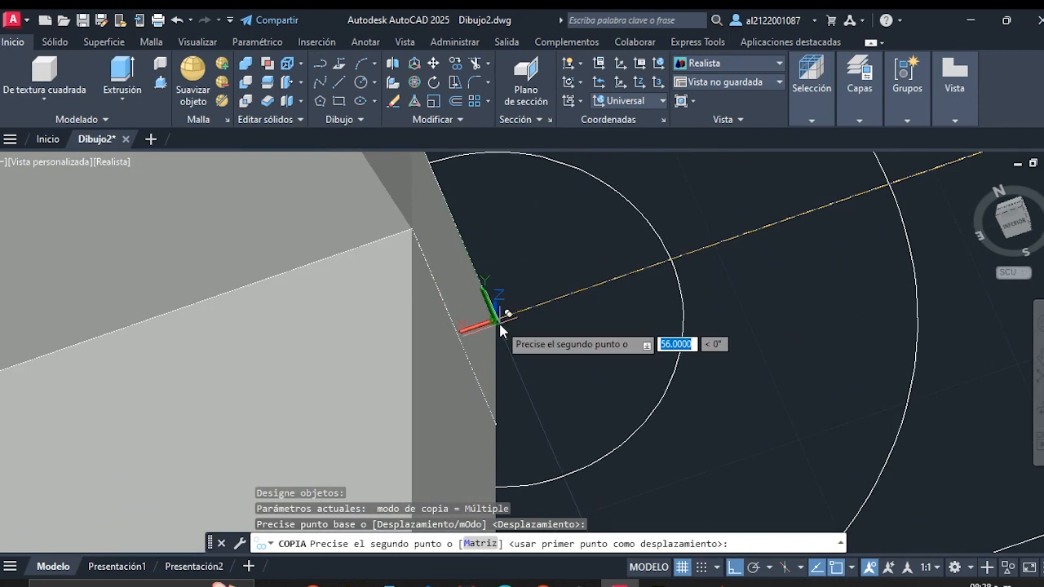
{"action": "left_click", "coordinate": [499, 325]}
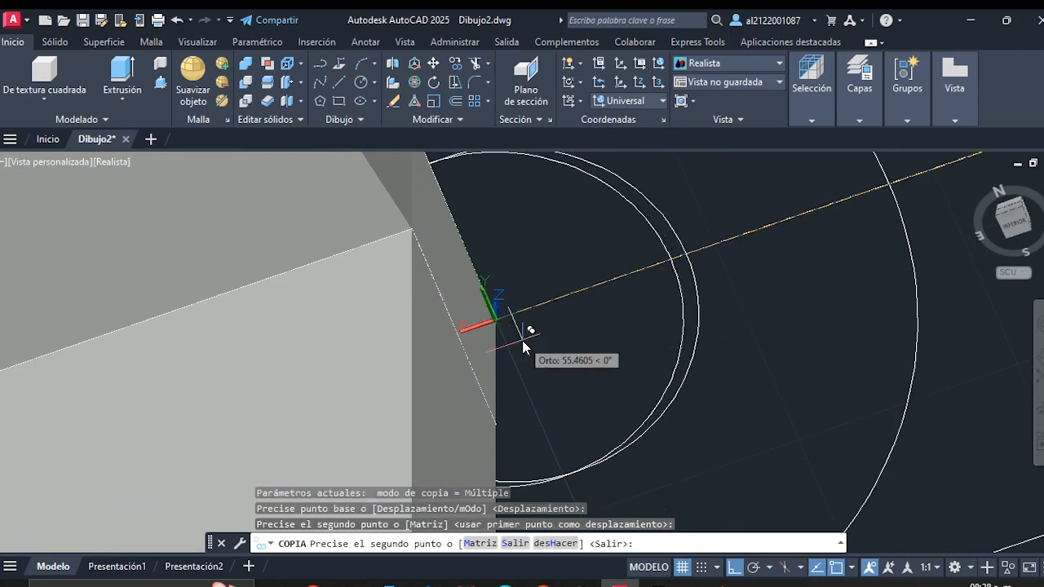
{"action": "scroll", "coordinate": [522, 340], "scroll_direction": "down", "scroll_amount": 4}
{"action": "key", "text": "Escape"}
{"action": "key", "text": "Escape"}
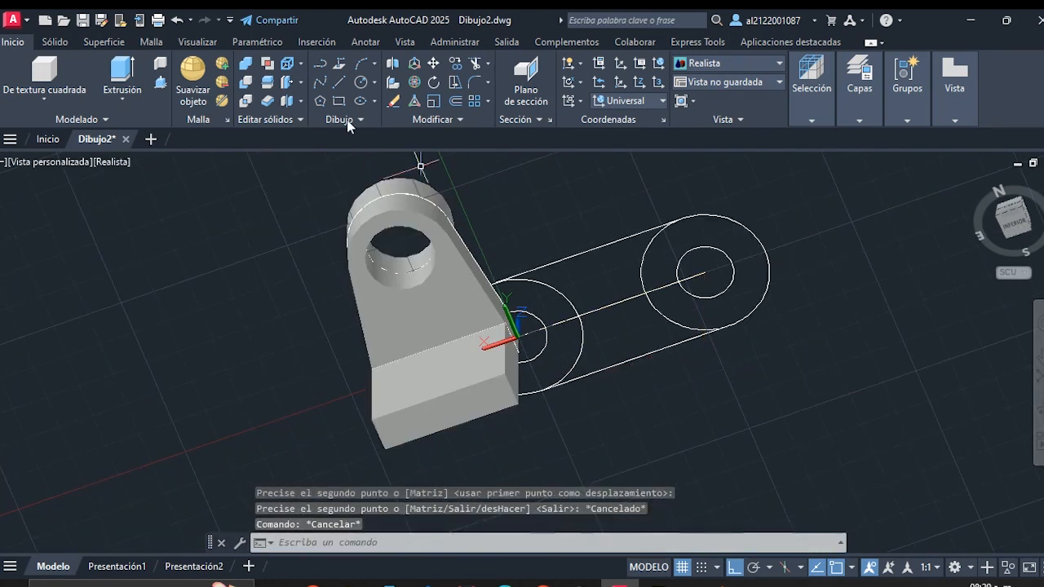
Trim the large circles' arcs inside the arm outline and delete the centre line between the two ends
{"action": "left_click", "coordinate": [475, 65]}
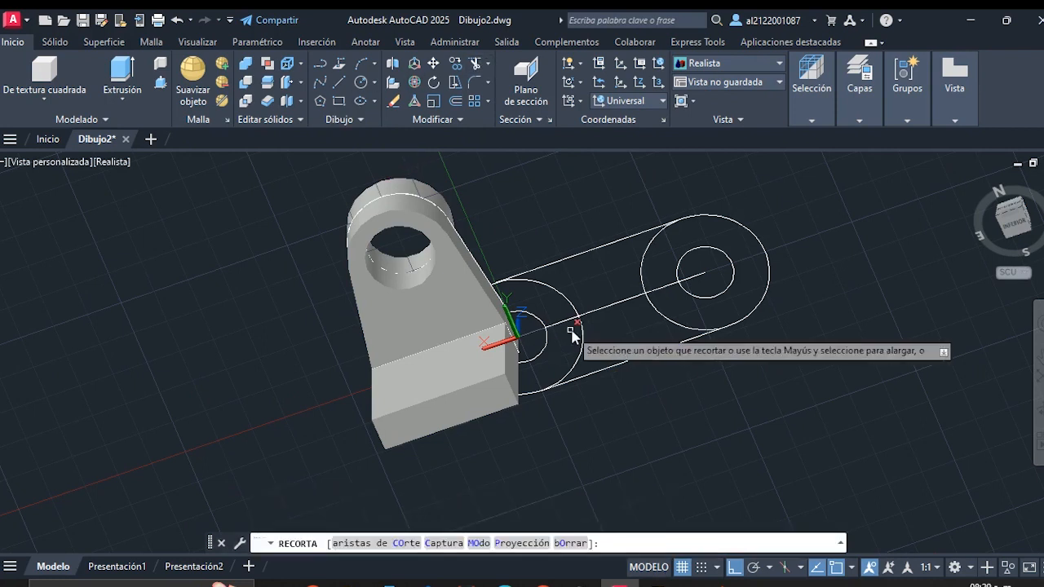
{"action": "scroll", "coordinate": [573, 322], "scroll_direction": "up", "scroll_amount": 2}
{"action": "left_click", "coordinate": [577, 327]}
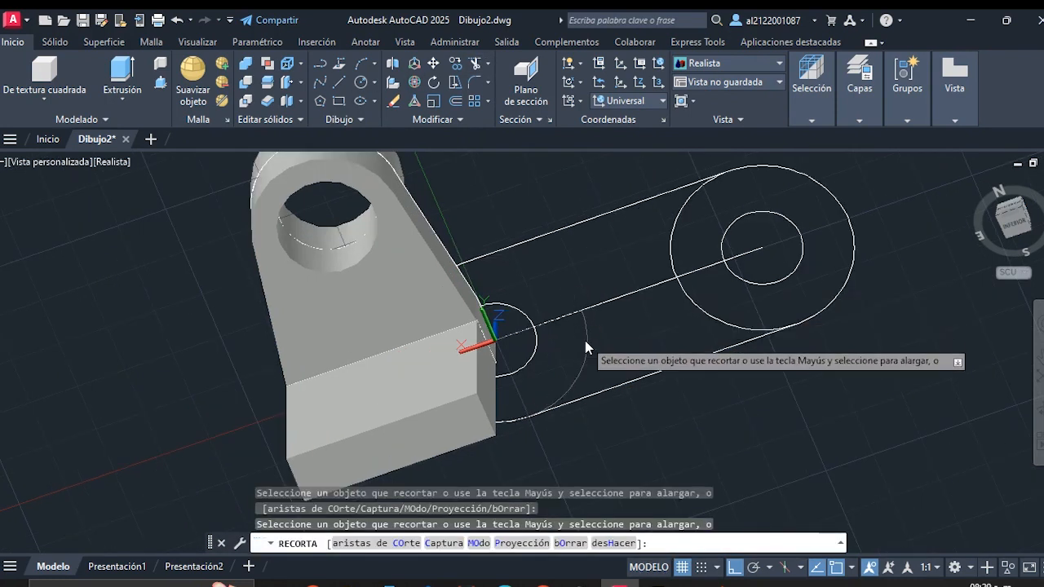
{"action": "left_click", "coordinate": [698, 305]}
{"action": "left_click", "coordinate": [671, 241]}
{"action": "key", "text": "Escape"}
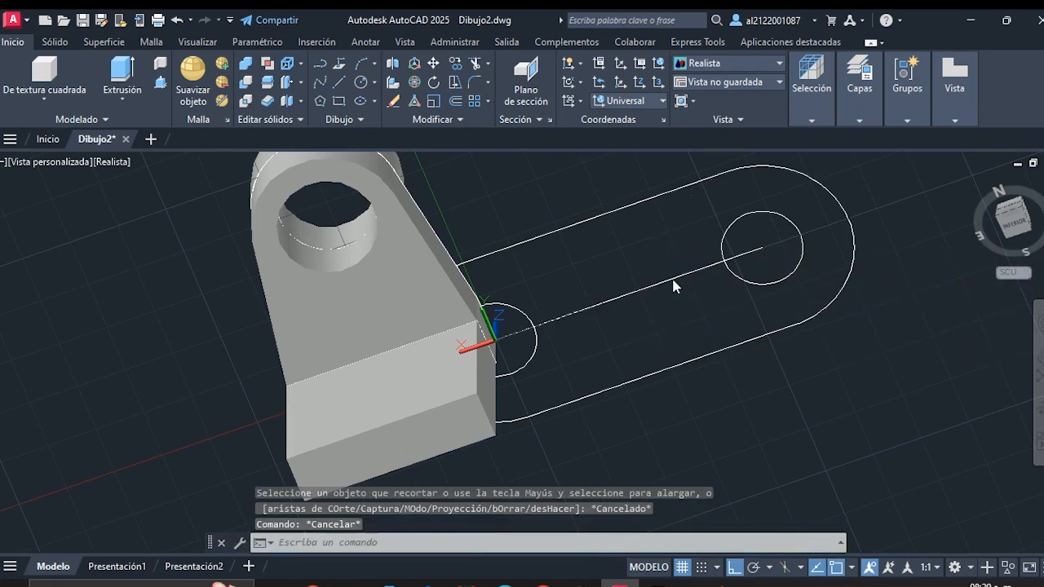
{"action": "left_click", "coordinate": [674, 281]}
{"action": "key", "text": "Delete"}
{"action": "scroll", "coordinate": [640, 293], "scroll_direction": "down", "scroll_amount": 2}
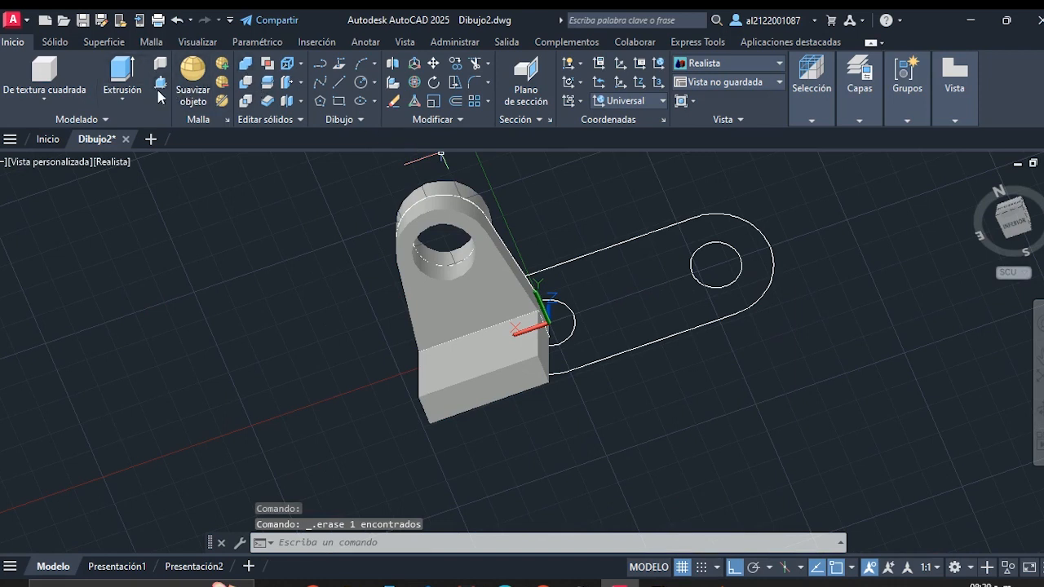
Presspull the area between the arm outline and its holes by 10 units, downward from the sketch
{"action": "left_click", "coordinate": [161, 85]}
{"action": "left_click", "coordinate": [668, 319]}
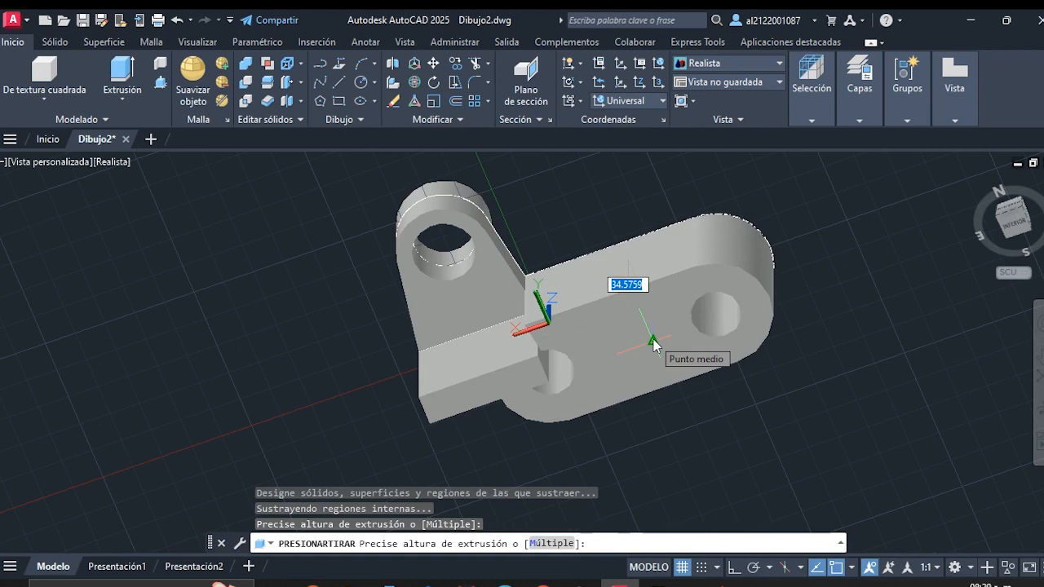
{"action": "type", "text": "10"}
{"action": "key", "text": "Return"}
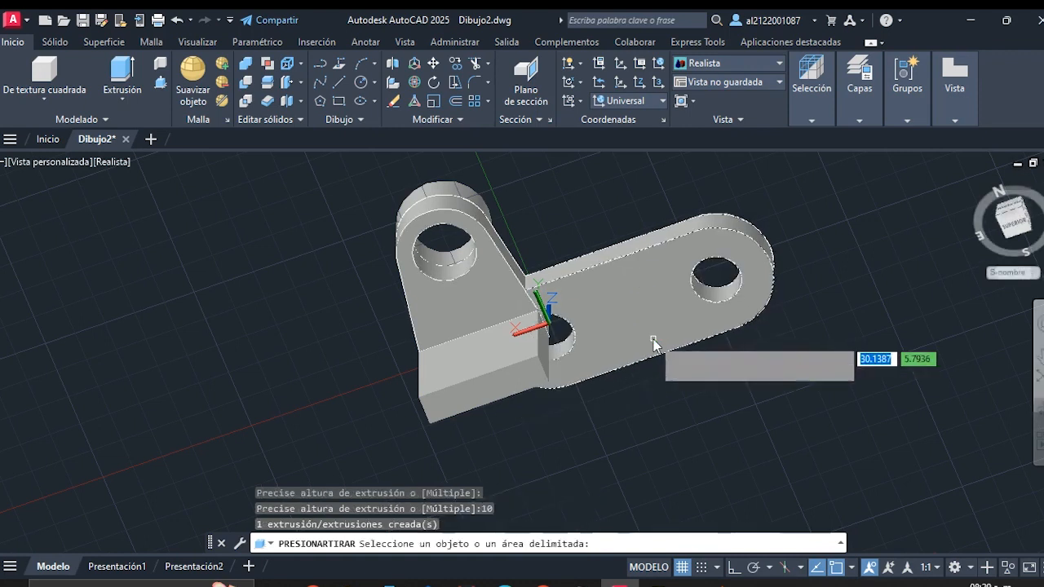
{"action": "key", "text": "Escape"}
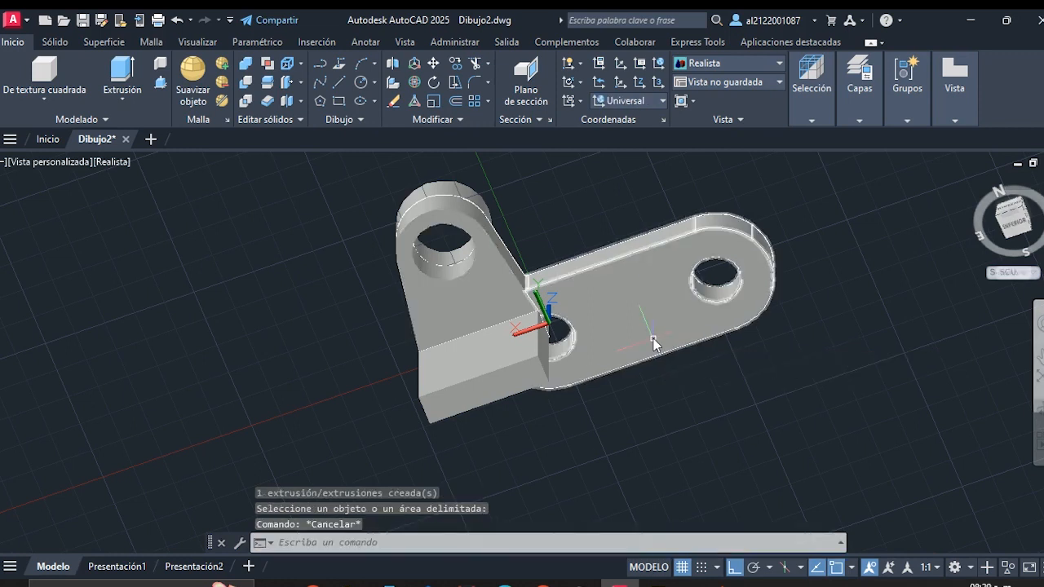
Move the extruded arm by a point on its long edge to a free spot over the bracket's lower block, with ortho off
{"action": "left_click", "coordinate": [652, 331]}
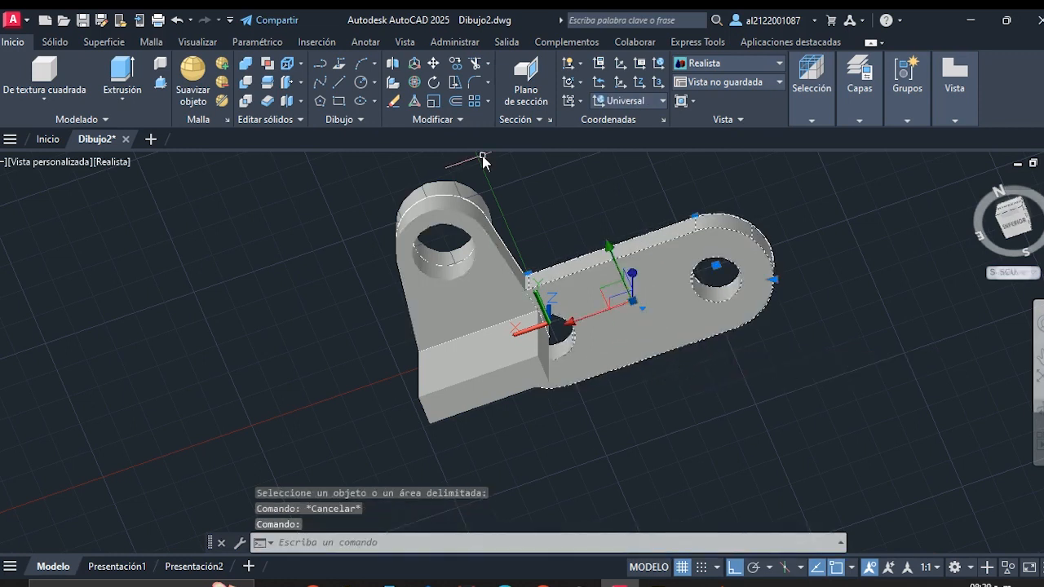
{"action": "left_click", "coordinate": [435, 65]}
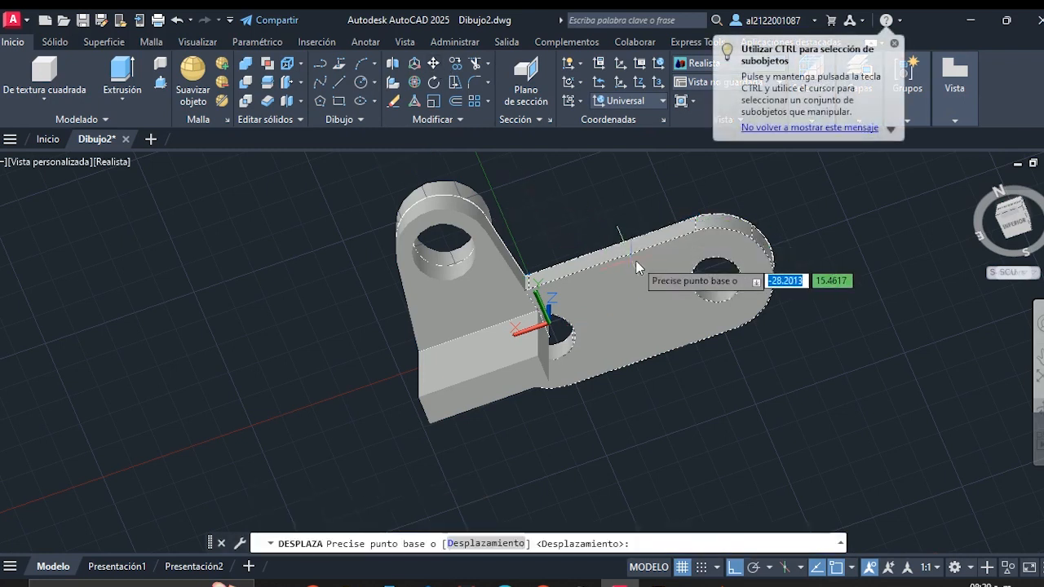
{"action": "scroll", "coordinate": [605, 228], "scroll_direction": "up", "scroll_amount": 3}
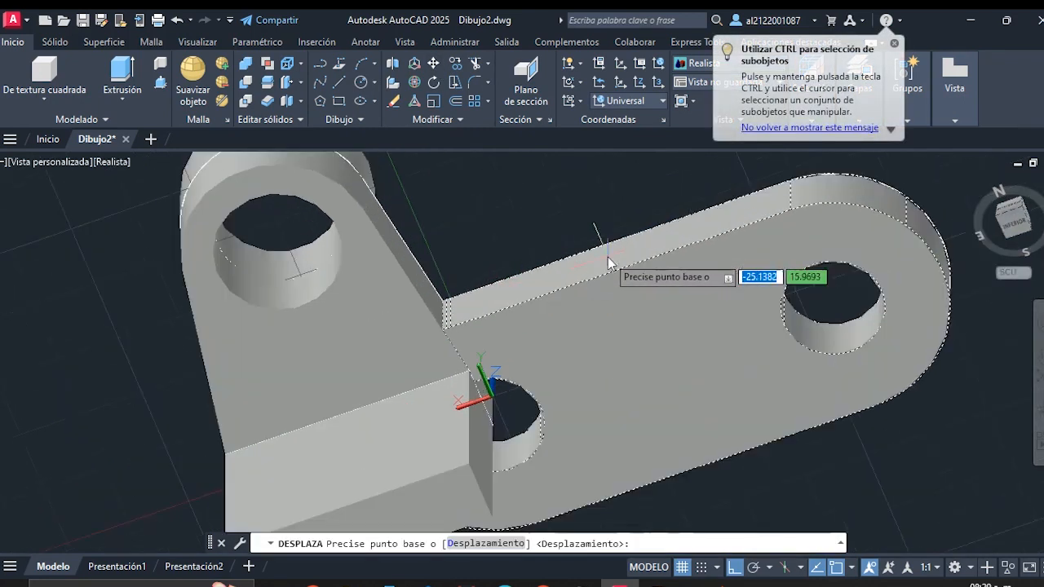
{"action": "left_click", "coordinate": [624, 232]}
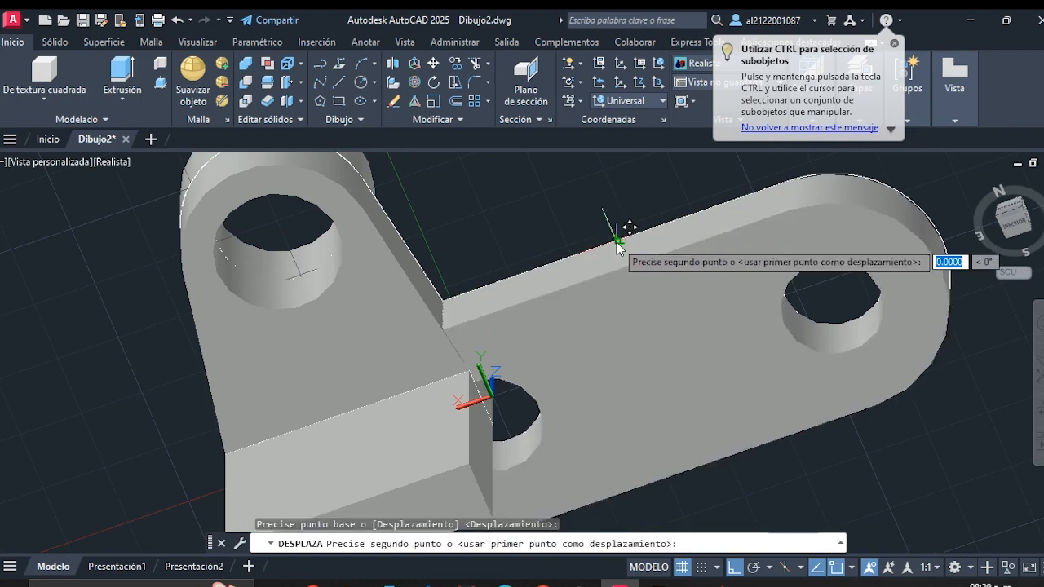
{"action": "scroll", "coordinate": [619, 240], "scroll_direction": "down", "scroll_amount": 10}
{"action": "scroll", "coordinate": [618, 249], "scroll_direction": "up", "scroll_amount": 10}
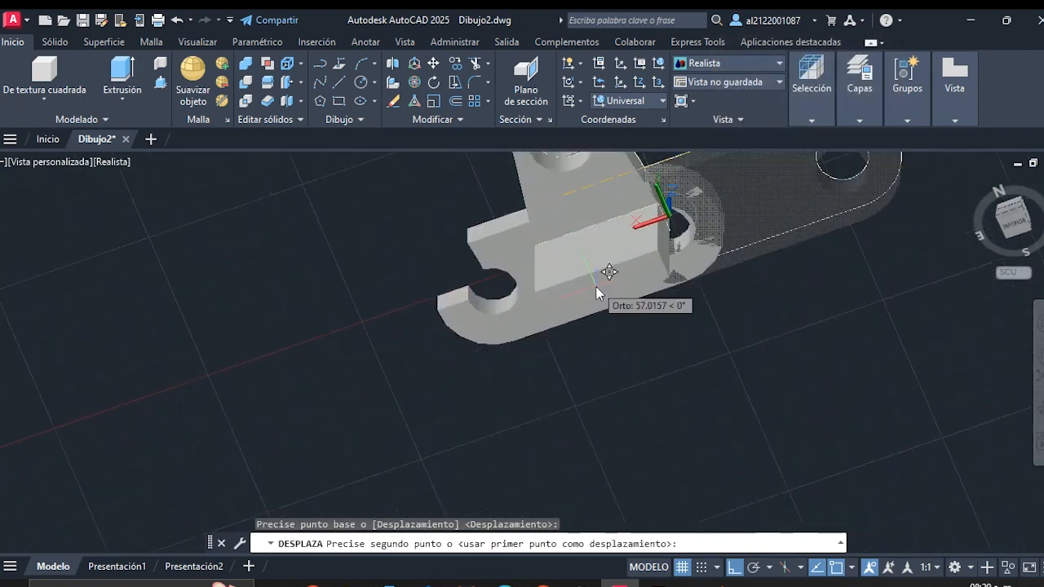
{"action": "scroll", "coordinate": [596, 294], "scroll_direction": "down", "scroll_amount": 5}
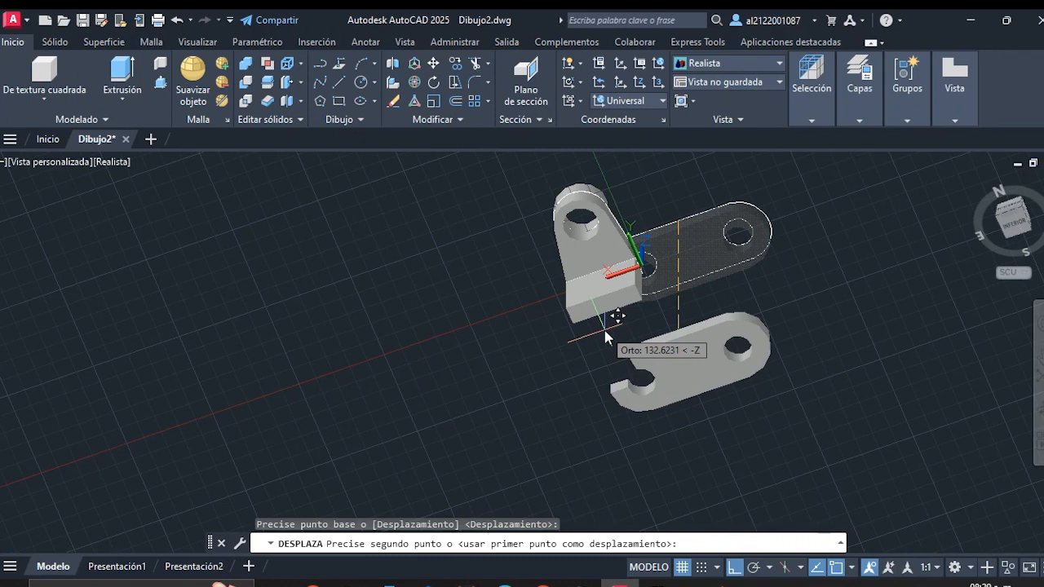
{"action": "key", "text": "F8"}
{"action": "scroll", "coordinate": [607, 322], "scroll_direction": "up", "scroll_amount": 3}
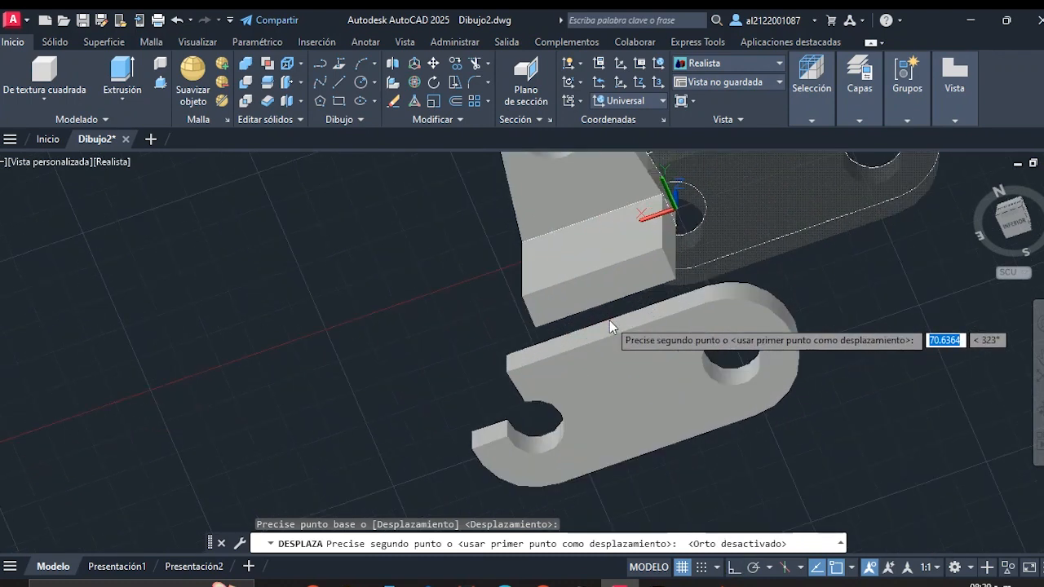
{"action": "left_click", "coordinate": [591, 276]}
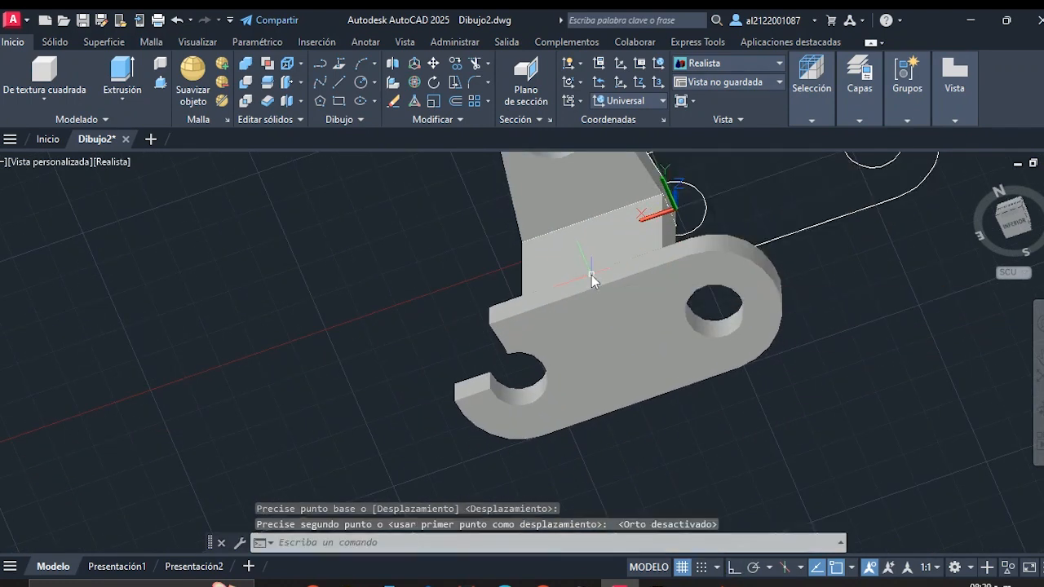
Orbit to a view from above to examine the moved arm's position relative to the bracket and the arm profile
{"action": "scroll", "coordinate": [605, 359], "scroll_direction": "down", "scroll_amount": 2}
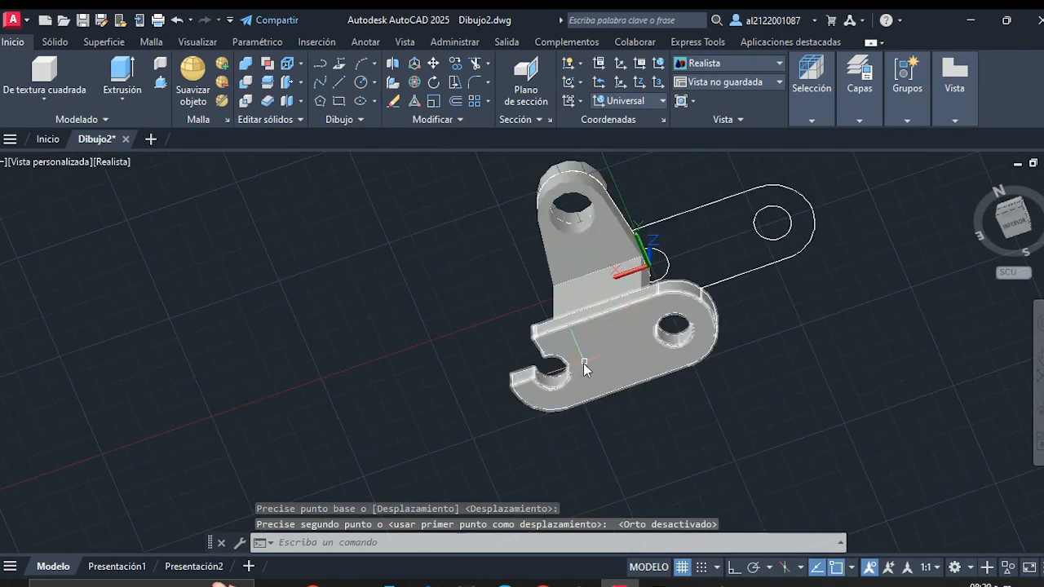
{"action": "scroll", "coordinate": [583, 362], "scroll_direction": "down", "scroll_amount": 2}
{"action": "scroll", "coordinate": [563, 368], "scroll_direction": "up", "scroll_amount": 2}
{"action": "scroll", "coordinate": [549, 369], "scroll_direction": "down", "scroll_amount": 2}
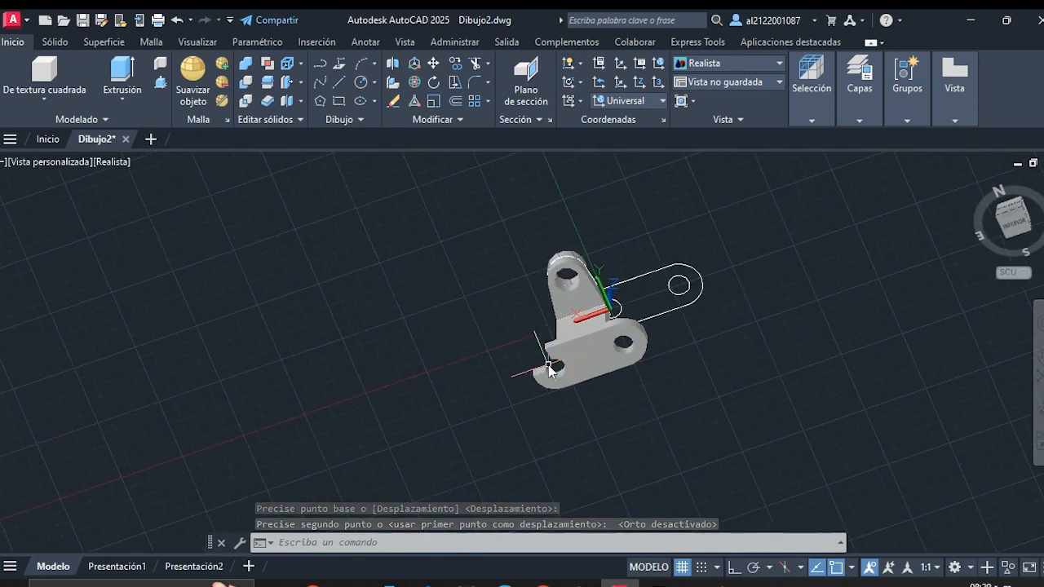
{"action": "scroll", "coordinate": [549, 368], "scroll_direction": "up", "scroll_amount": 3}
{"action": "scroll", "coordinate": [652, 285], "scroll_direction": "down", "scroll_amount": 1}
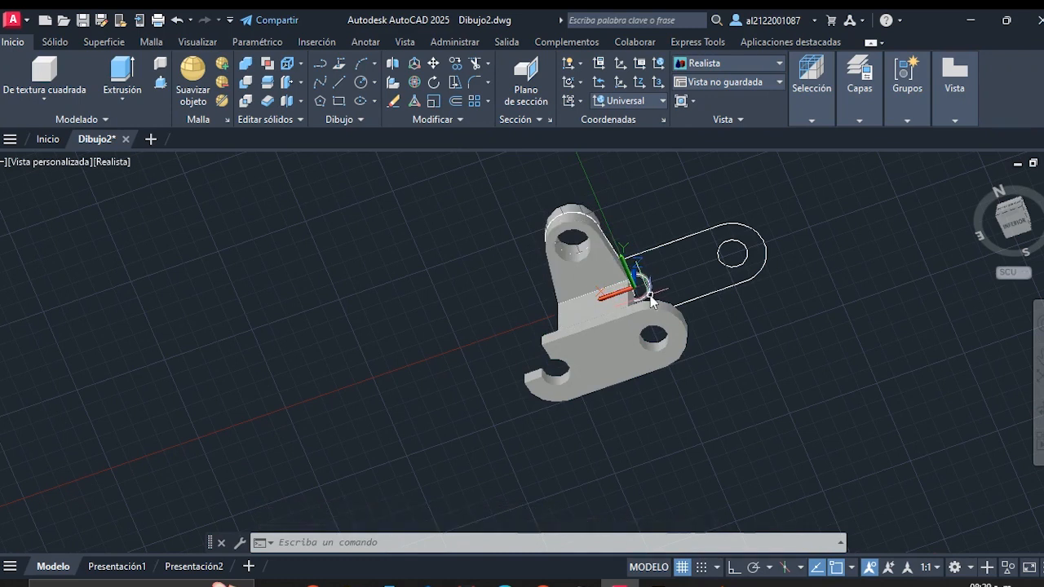
{"action": "left_click", "coordinate": [1038, 411]}
{"action": "left_click_drag", "start_coordinate": [656, 366], "coordinate": [559, 326]}
{"action": "left_click_drag", "start_coordinate": [673, 242], "coordinate": [652, 226]}
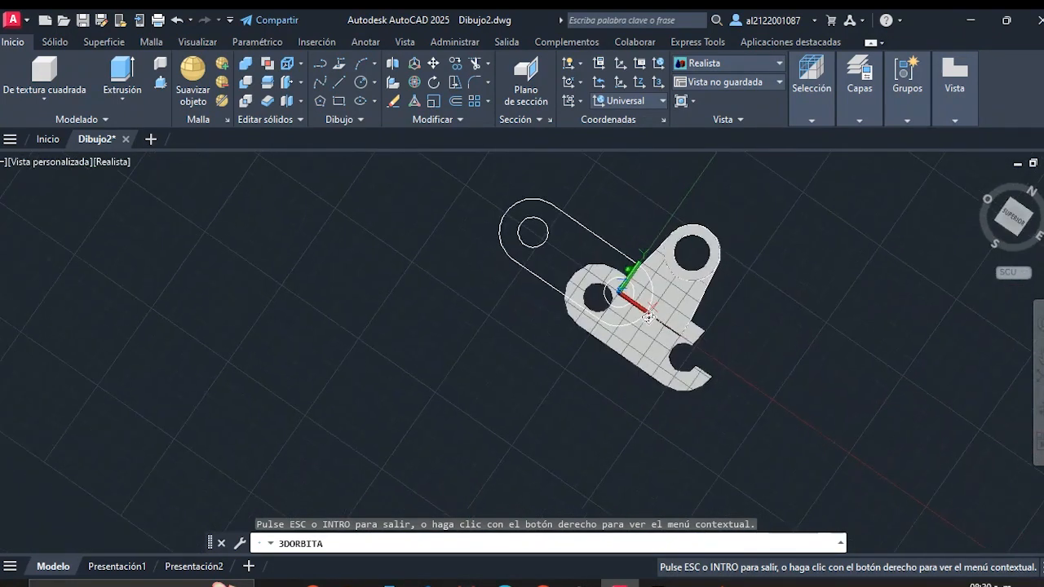
{"action": "key", "text": "Escape"}
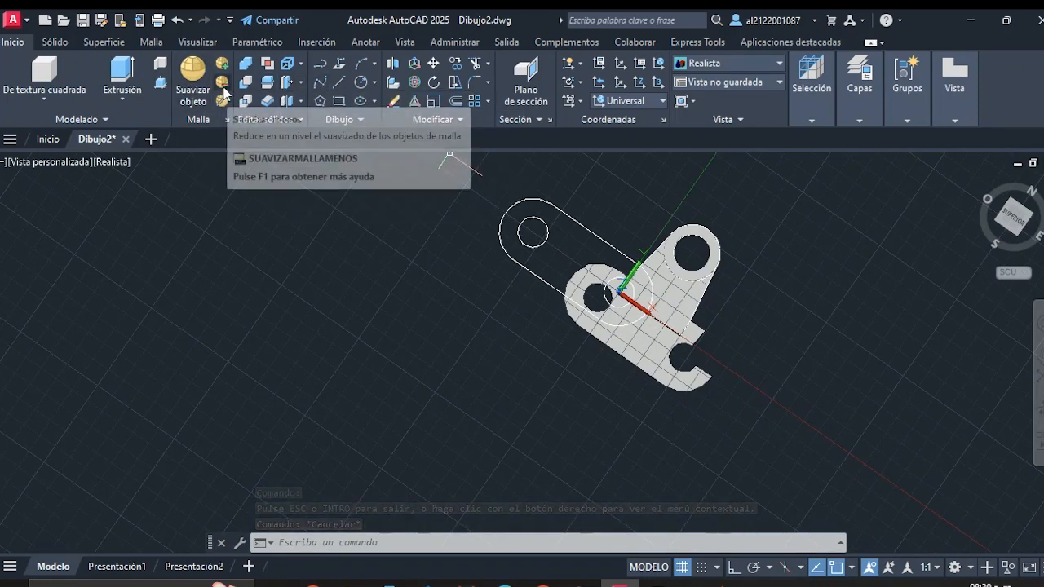
{"action": "left_click", "coordinate": [162, 83]}
{"action": "scroll", "coordinate": [535, 291], "scroll_direction": "up", "scroll_amount": 3}
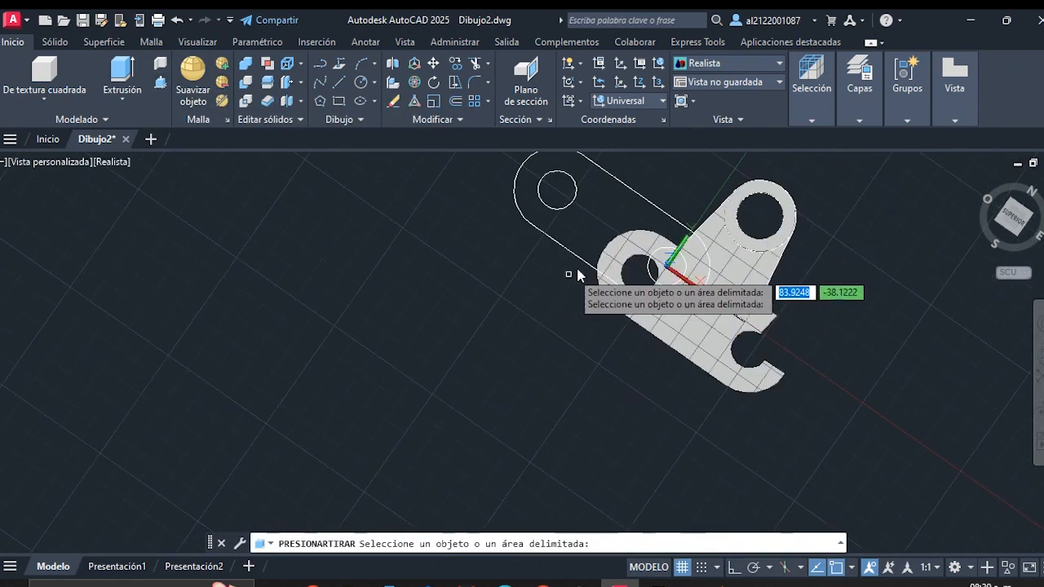
{"action": "left_click", "coordinate": [599, 230]}
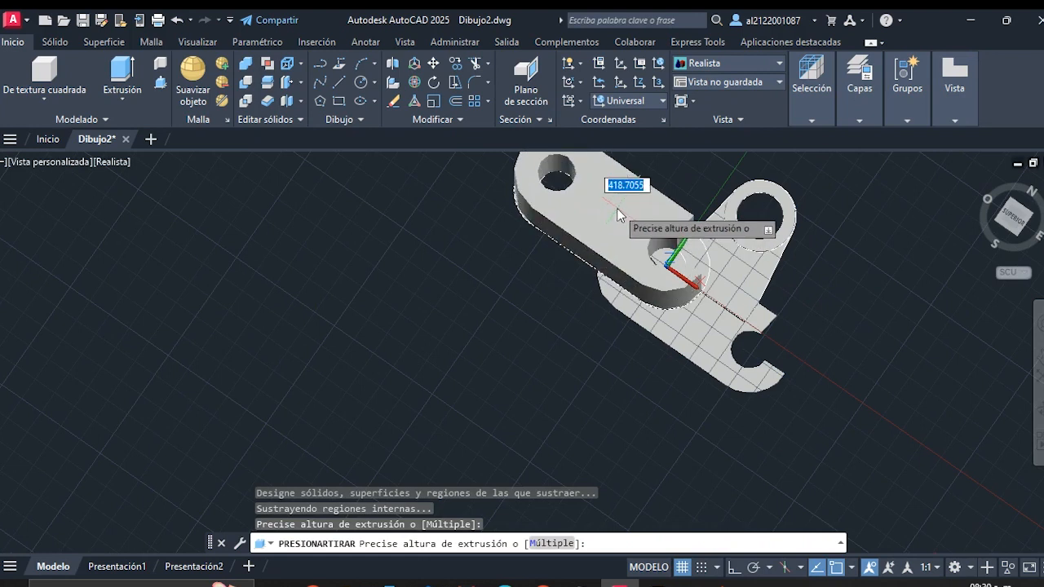
{"action": "middle_click_drag", "start_coordinate": [622, 220], "coordinate": [683, 297], "text": "shift"}
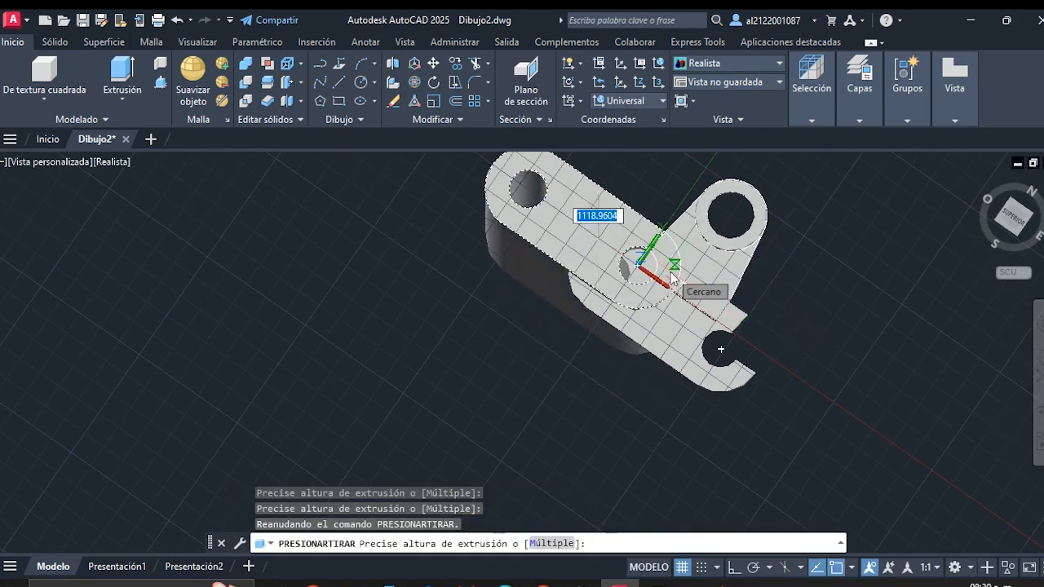
{"action": "scroll", "coordinate": [671, 277], "scroll_direction": "up", "scroll_amount": 2}
{"action": "key", "text": "Escape"}
{"action": "scroll", "coordinate": [650, 302], "scroll_direction": "down", "scroll_amount": 4}
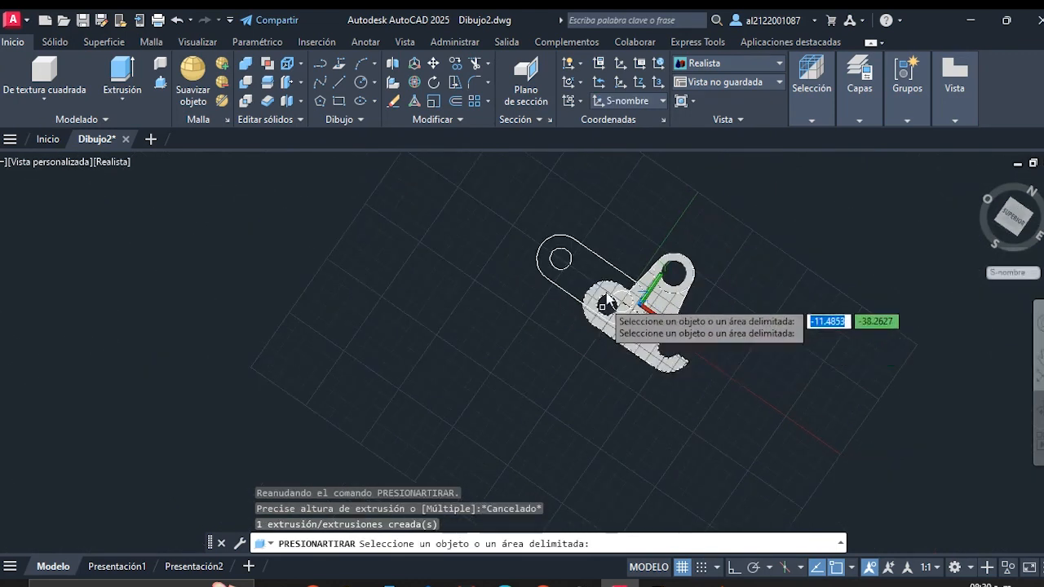
Move the arm profile, outline and both hole circles, from a hole centre to a free spot beside the bracket
{"action": "scroll", "coordinate": [608, 302], "scroll_direction": "up", "scroll_amount": 1}
{"action": "key", "text": "Escape"}
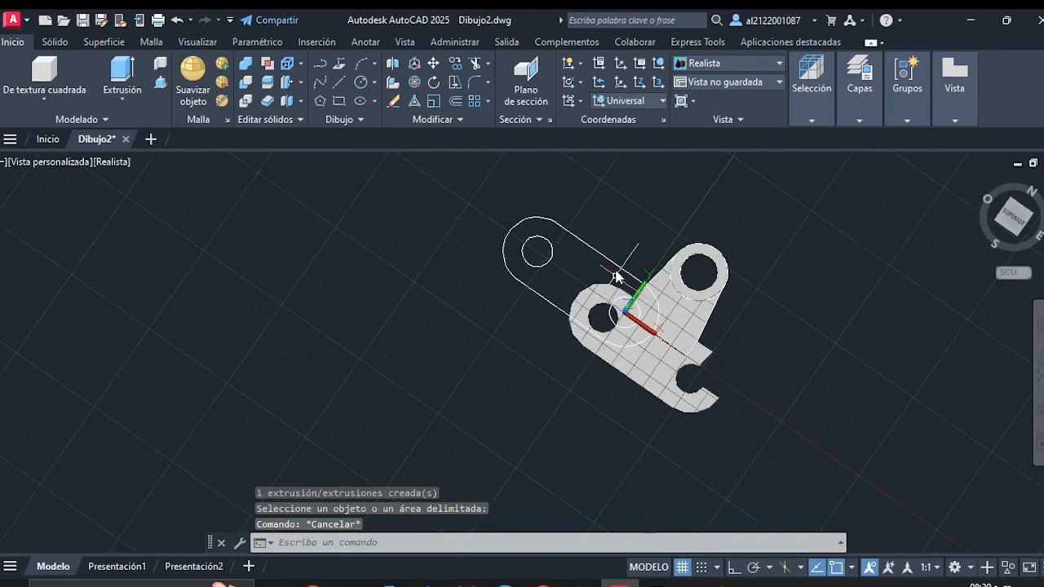
{"action": "left_click", "coordinate": [432, 64]}
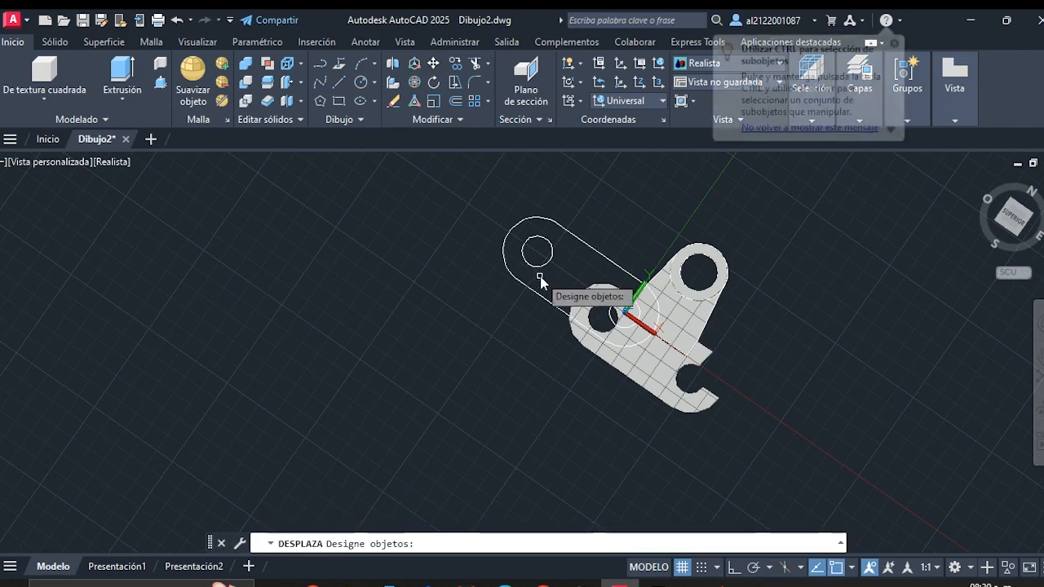
{"action": "scroll", "coordinate": [620, 240], "scroll_direction": "up", "scroll_amount": 2}
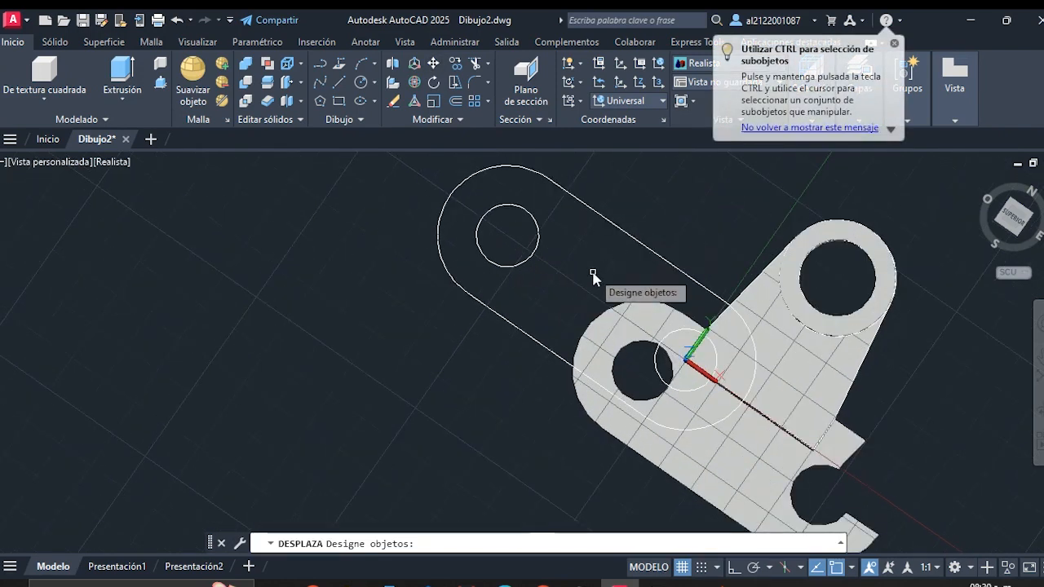
{"action": "scroll", "coordinate": [595, 275], "scroll_direction": "down", "scroll_amount": 2}
{"action": "left_click", "coordinate": [389, 339]}
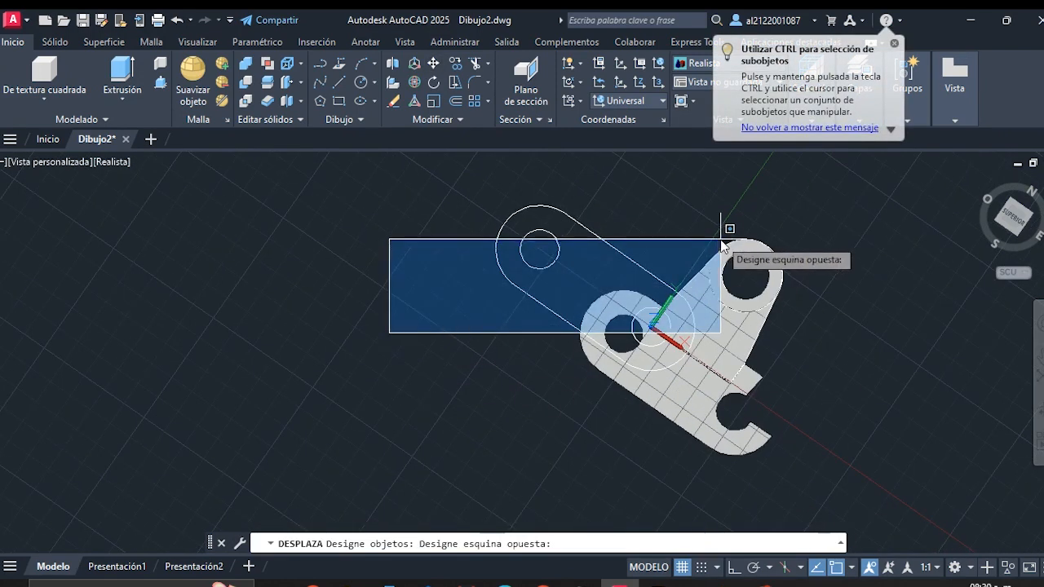
{"action": "left_click", "coordinate": [522, 316]}
{"action": "left_click", "coordinate": [340, 488]}
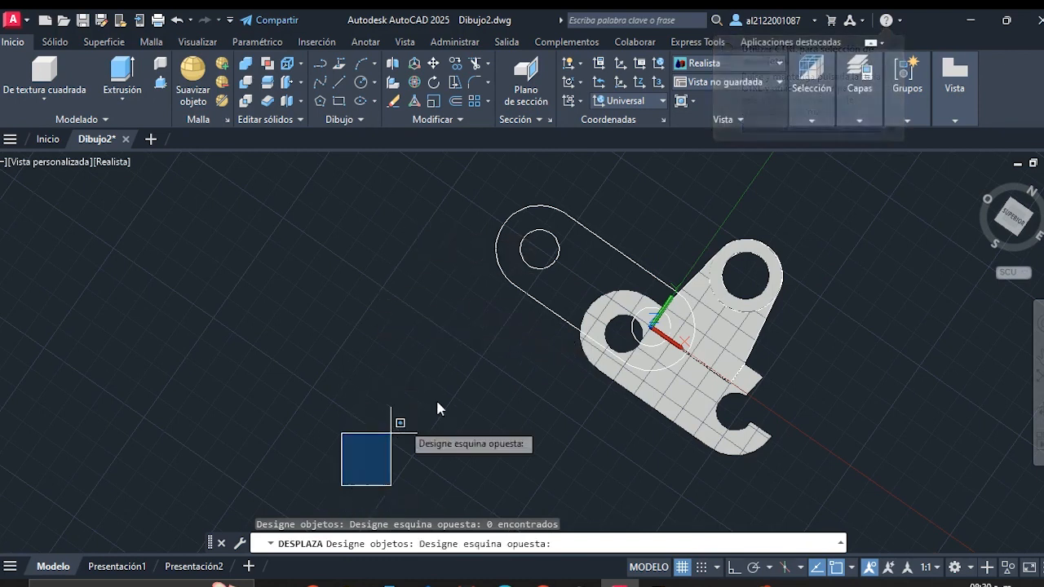
{"action": "left_click", "coordinate": [710, 172]}
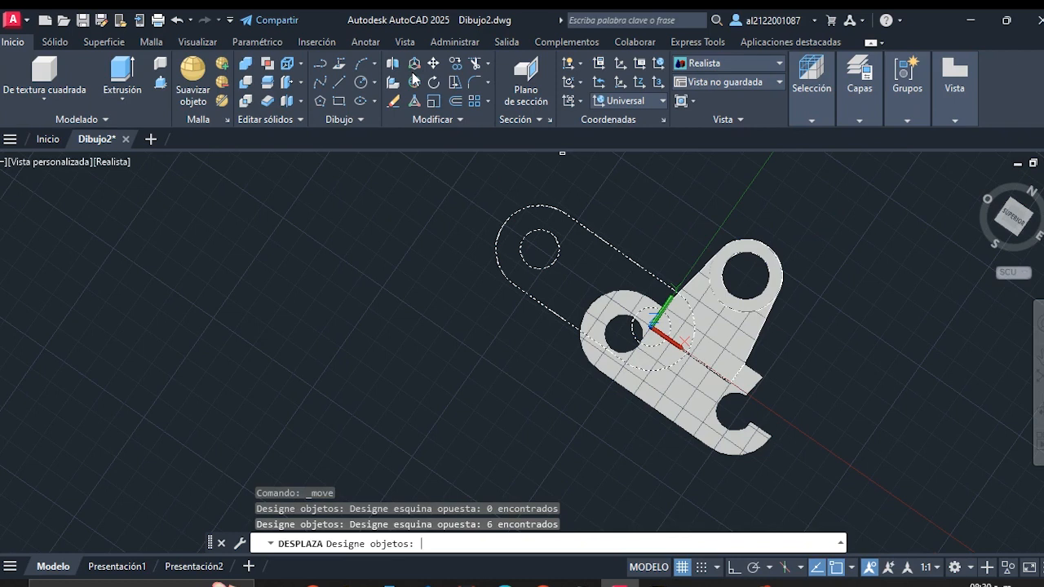
{"action": "key", "text": "Return"}
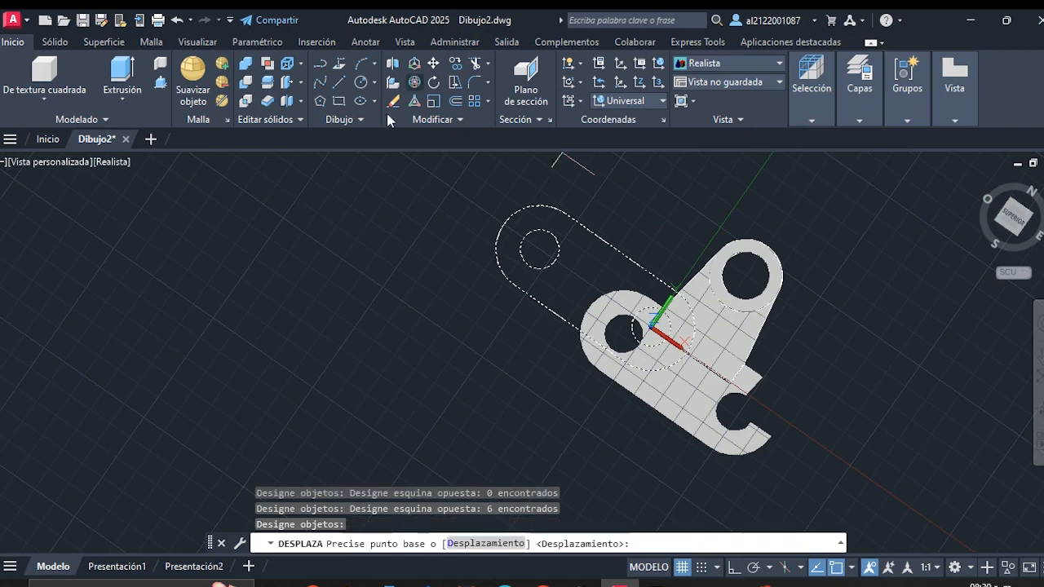
{"action": "left_click", "coordinate": [538, 249]}
{"action": "left_click", "coordinate": [295, 228]}
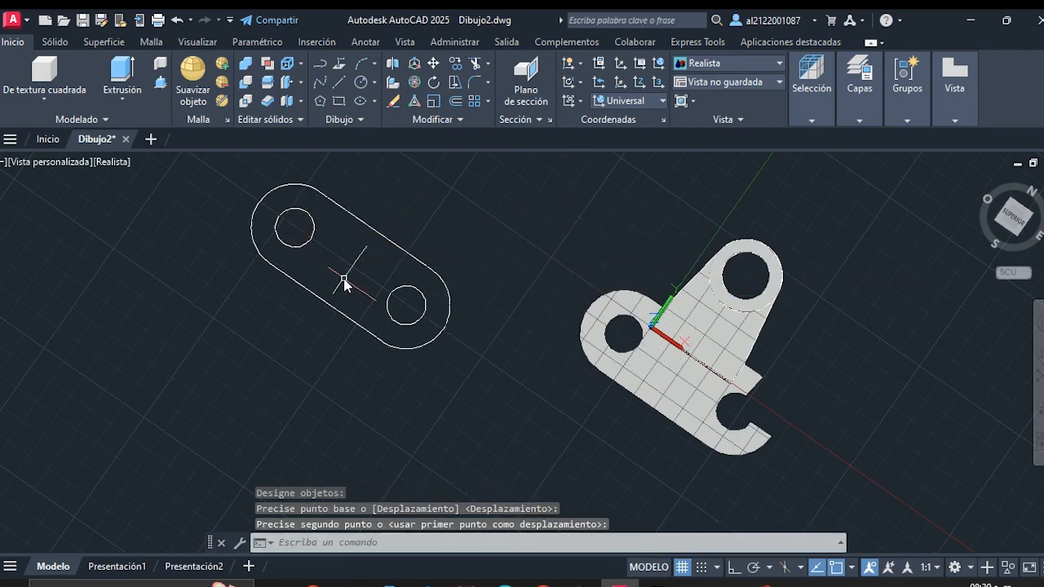
{"action": "key", "text": "Escape"}
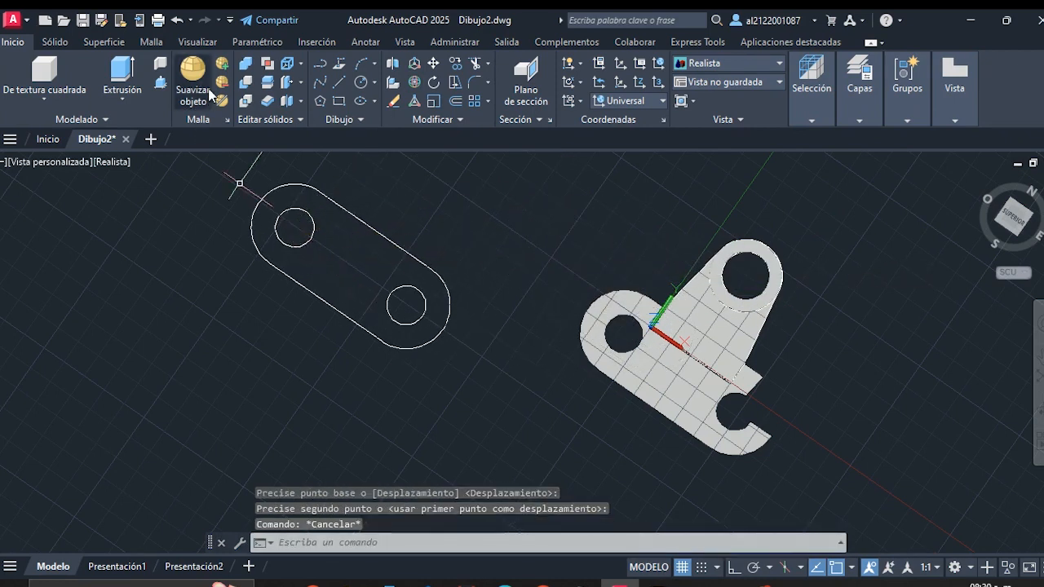
Presspull the area between the moved arm outline and its two holes by 10 units
{"action": "left_click", "coordinate": [160, 85]}
{"action": "left_click", "coordinate": [381, 281]}
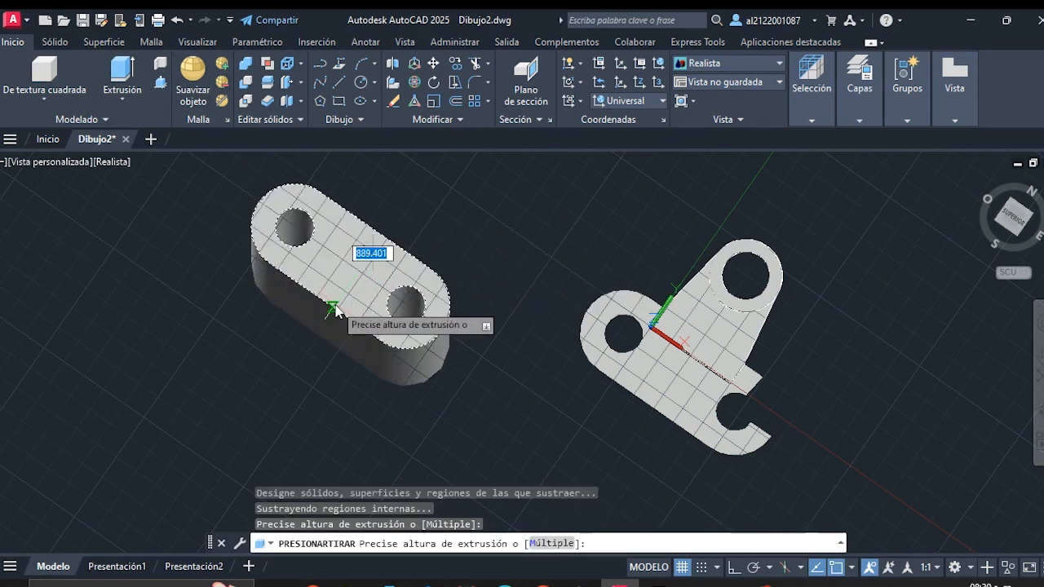
{"action": "type", "text": "10"}
{"action": "key", "text": "Return"}
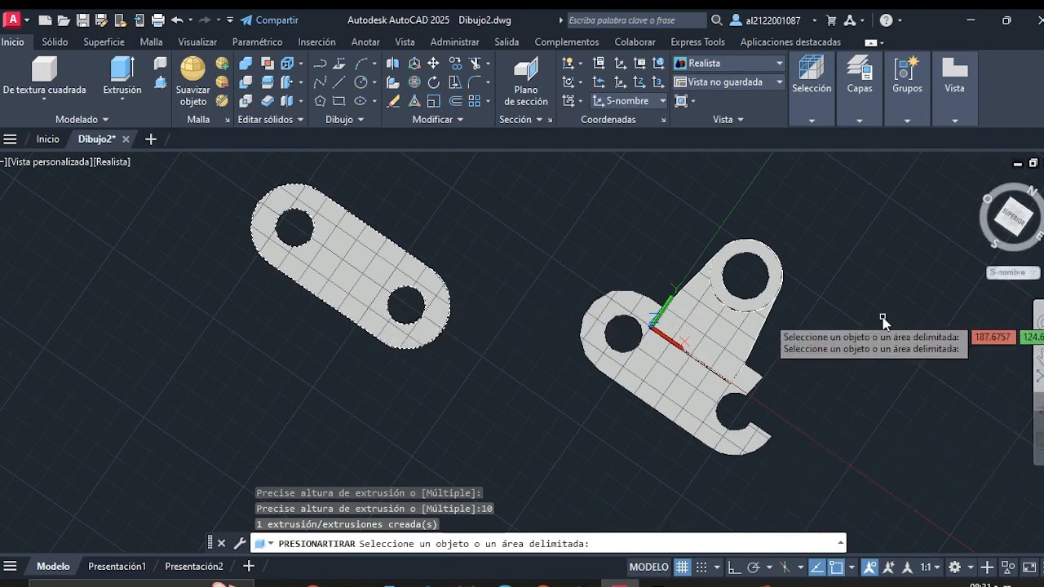
{"action": "key", "text": "Return"}
Delete the old arm solid with the open-sided hole from the bracket's lower block
{"action": "left_click", "coordinate": [1037, 411]}
{"action": "left_click_drag", "start_coordinate": [682, 361], "coordinate": [496, 278]}
{"action": "key", "text": "Escape"}
{"action": "left_click", "coordinate": [470, 327]}
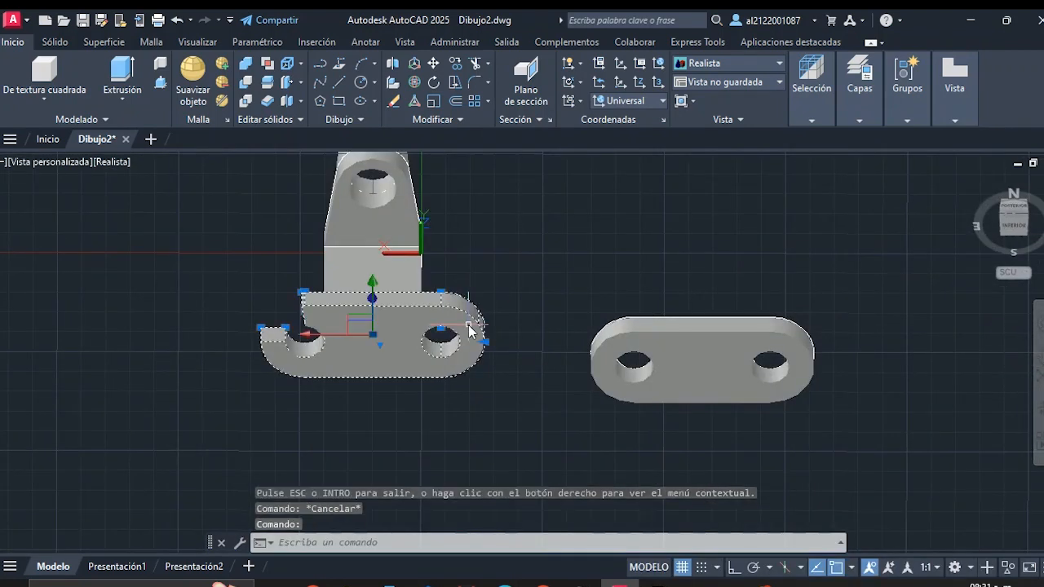
{"action": "key", "text": "Delete"}
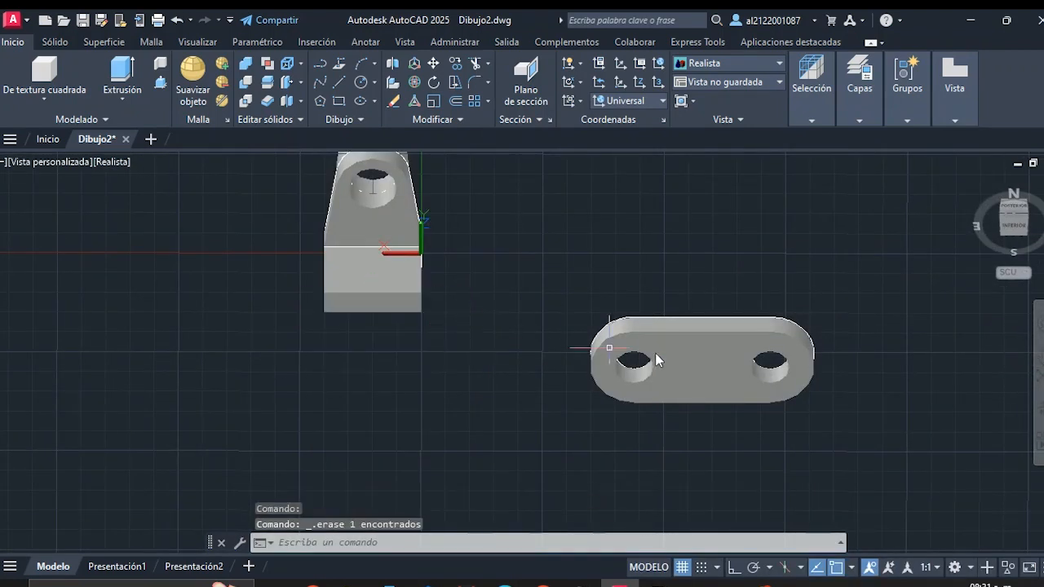
Move the new two-hole arm by the midpoint of its long edge onto the midpoint of the lower block's bottom edge
{"action": "scroll", "coordinate": [736, 322], "scroll_direction": "down", "scroll_amount": 2}
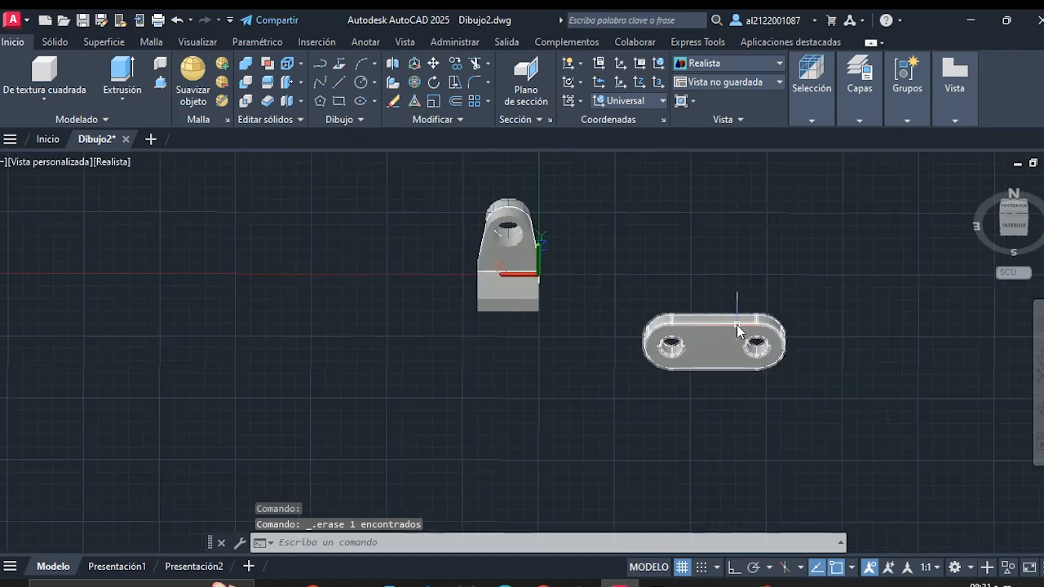
{"action": "scroll", "coordinate": [736, 326], "scroll_direction": "up", "scroll_amount": 2}
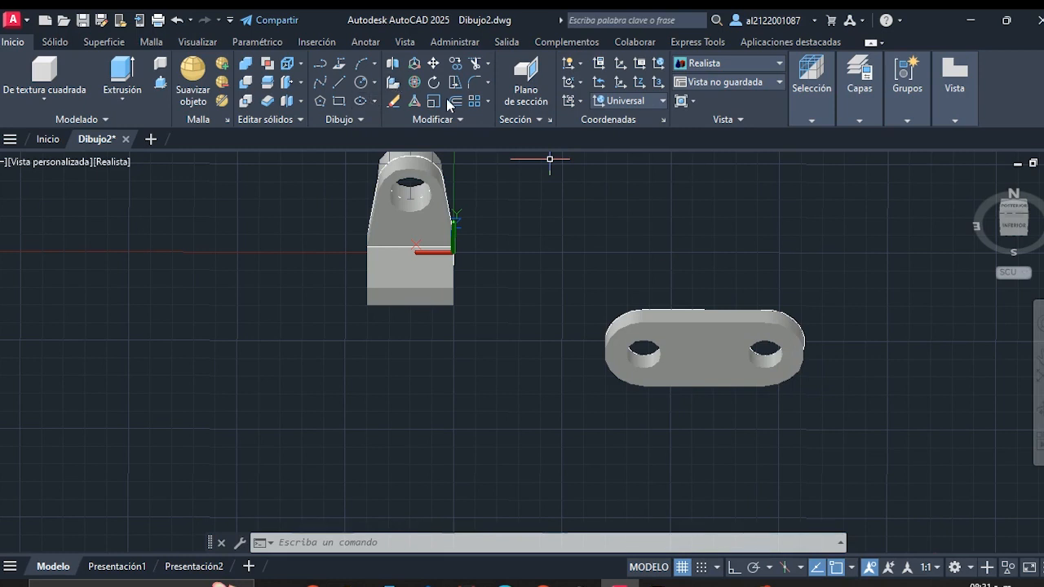
{"action": "scroll", "coordinate": [815, 373], "scroll_direction": "down", "scroll_amount": 2}
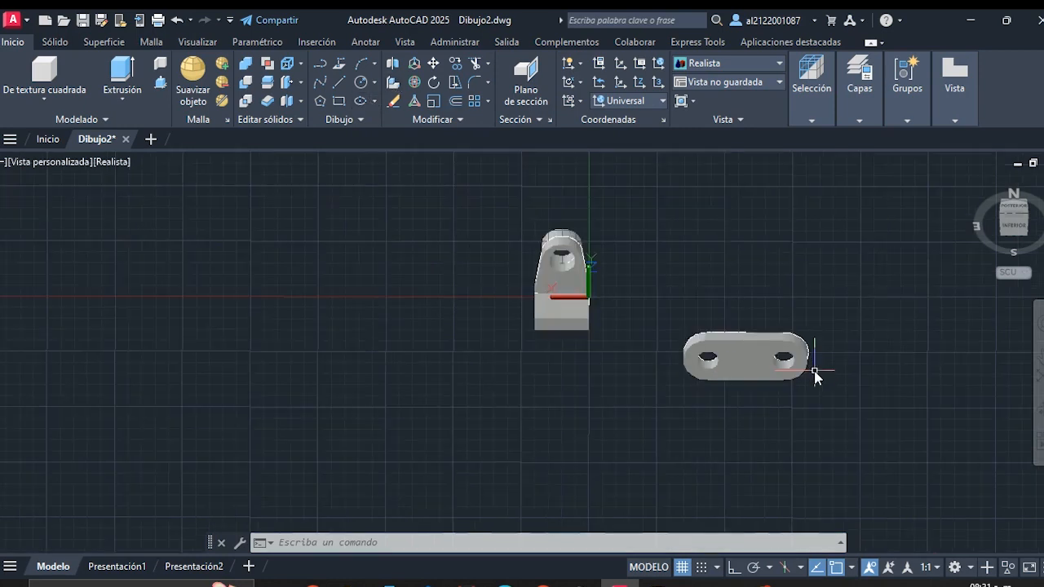
{"action": "scroll", "coordinate": [815, 374], "scroll_direction": "up", "scroll_amount": 2}
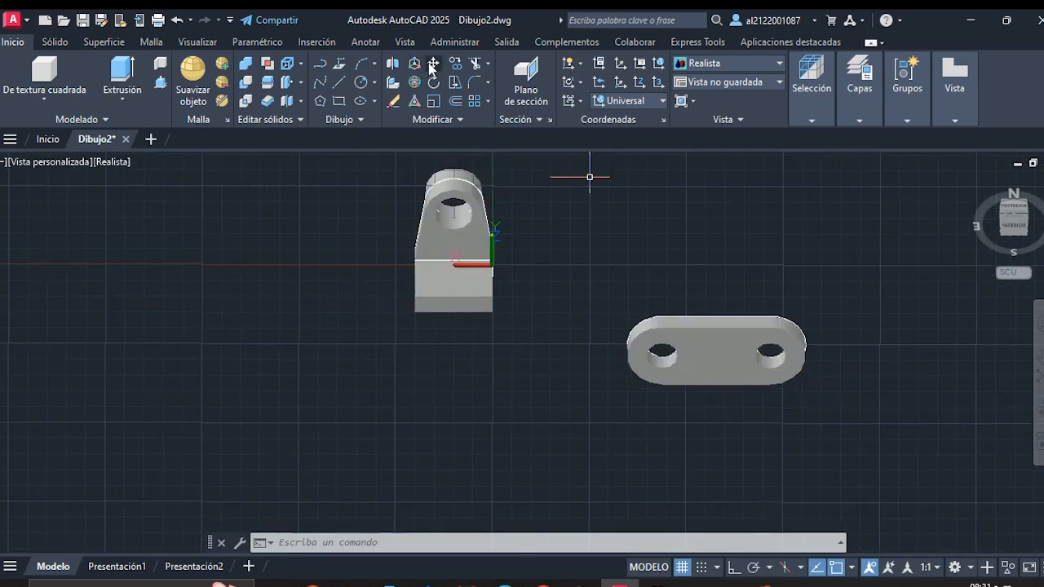
{"action": "left_click", "coordinate": [431, 64]}
{"action": "left_click", "coordinate": [588, 438]}
{"action": "left_click", "coordinate": [855, 288]}
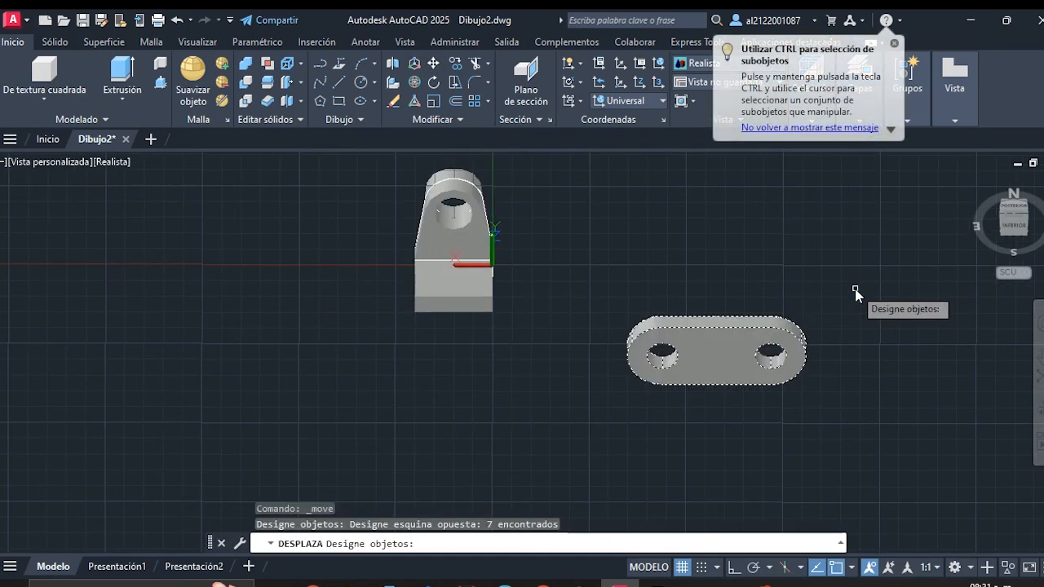
{"action": "key", "text": "Return"}
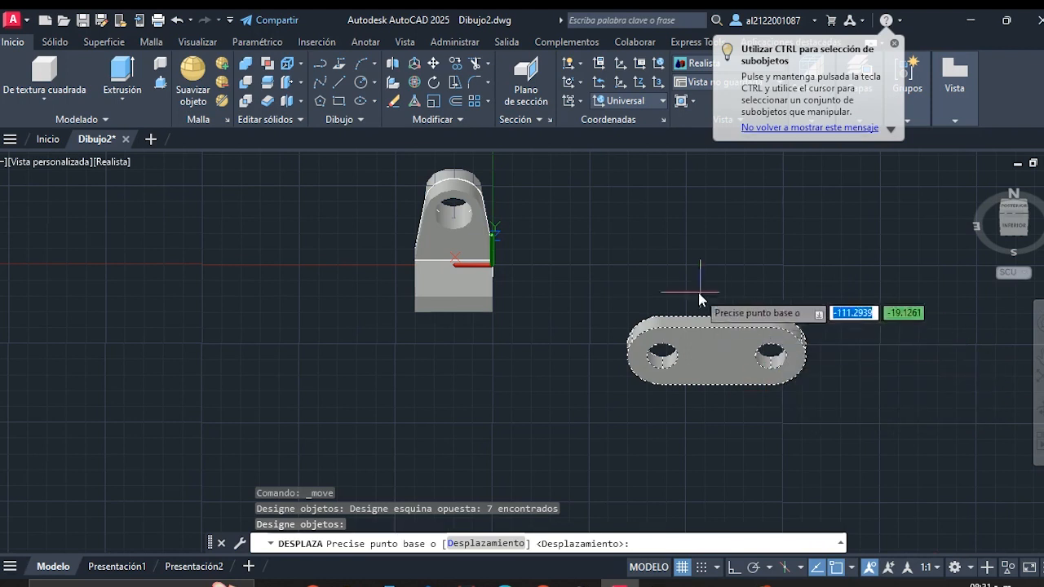
{"action": "left_click", "coordinate": [718, 317]}
{"action": "scroll", "coordinate": [444, 321], "scroll_direction": "up", "scroll_amount": 5}
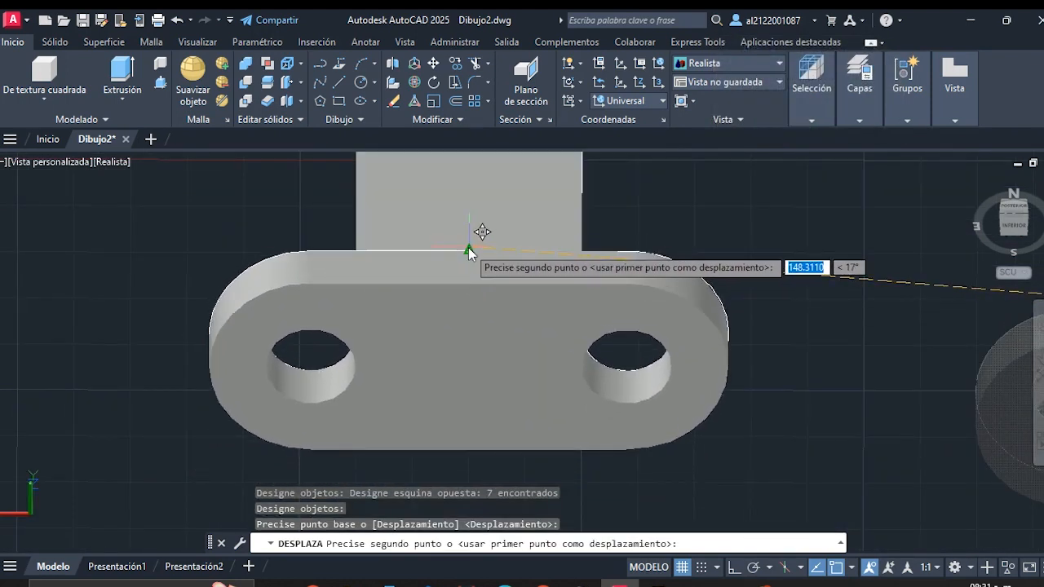
{"action": "left_click", "coordinate": [466, 254]}
{"action": "scroll", "coordinate": [497, 302], "scroll_direction": "down", "scroll_amount": 5}
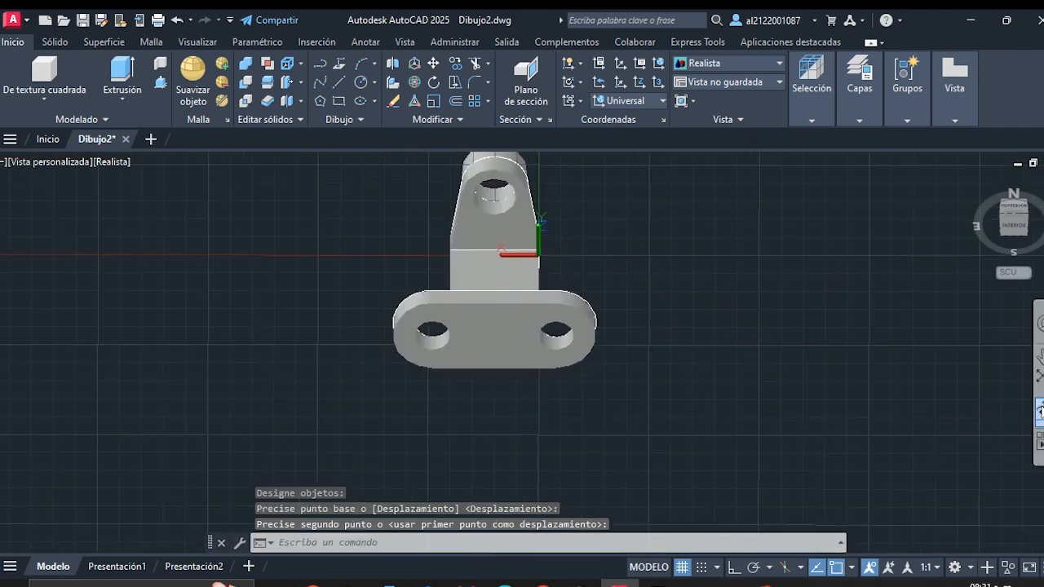
Examine the arm's alignment with the bracket from an orbited view and from the right, bottom and left sides
{"action": "left_click", "coordinate": [1039, 410]}
{"action": "left_click_drag", "start_coordinate": [648, 354], "coordinate": [542, 277]}
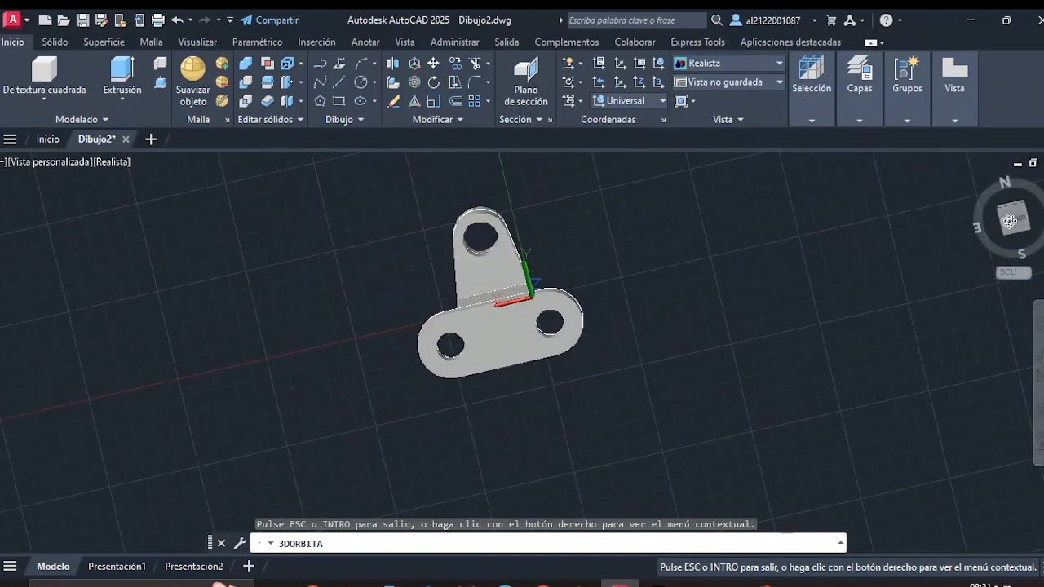
{"action": "left_click_drag", "start_coordinate": [998, 236], "coordinate": [956, 237]}
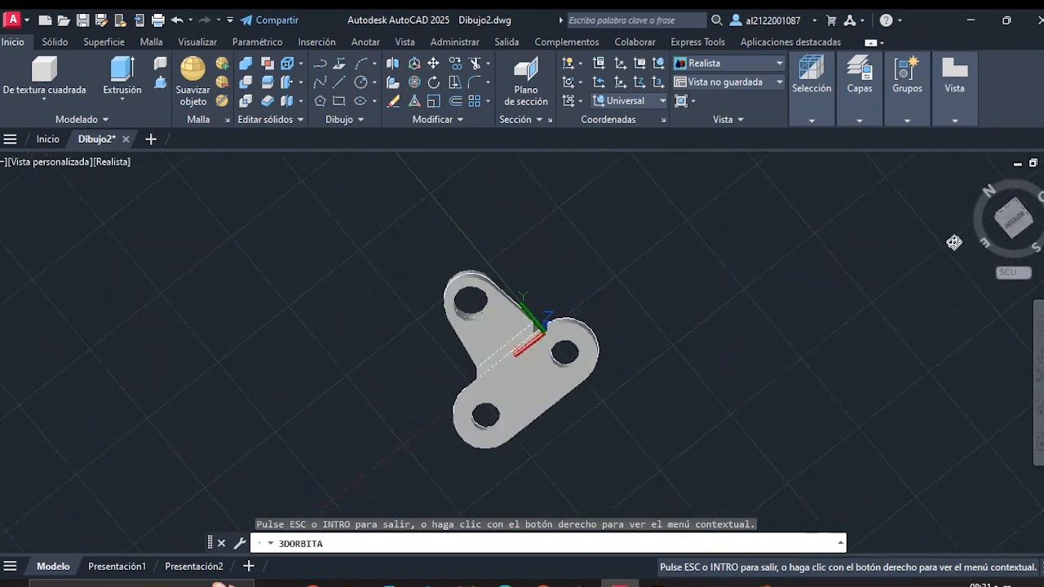
{"action": "key", "text": "Escape"}
{"action": "left_click", "coordinate": [986, 248]}
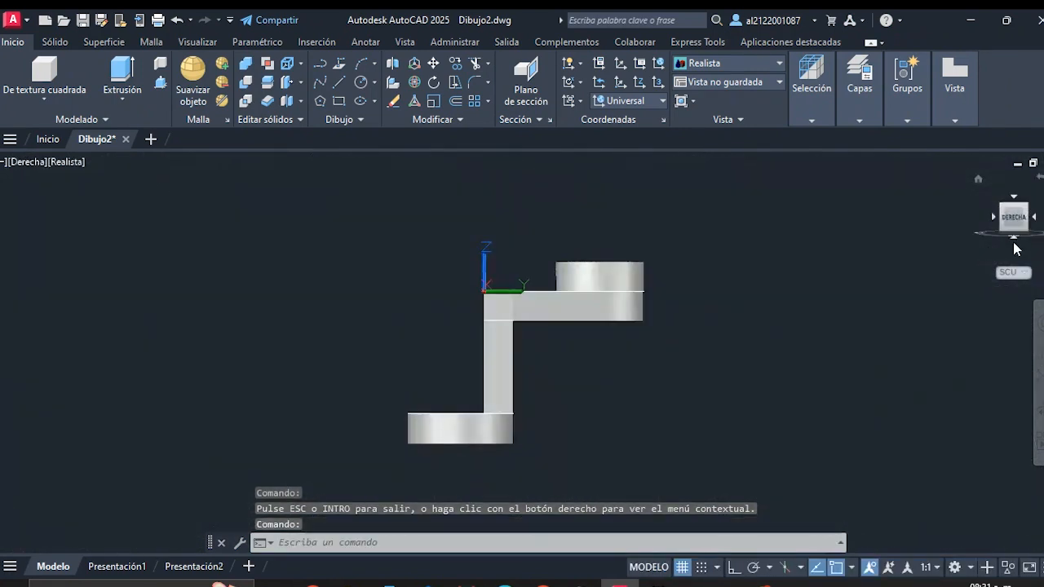
{"action": "left_click", "coordinate": [1034, 185]}
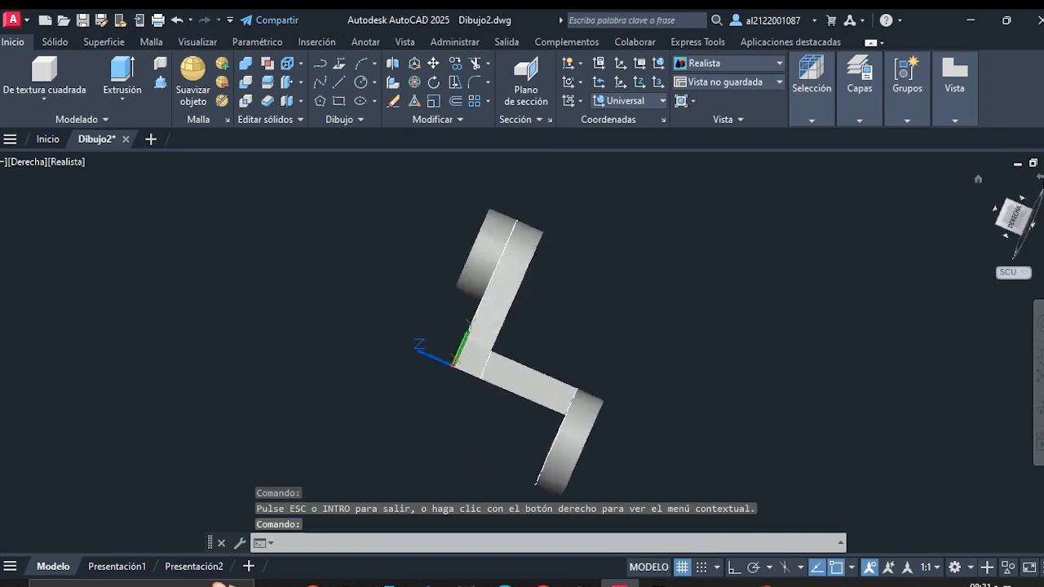
{"action": "left_click", "coordinate": [1035, 219]}
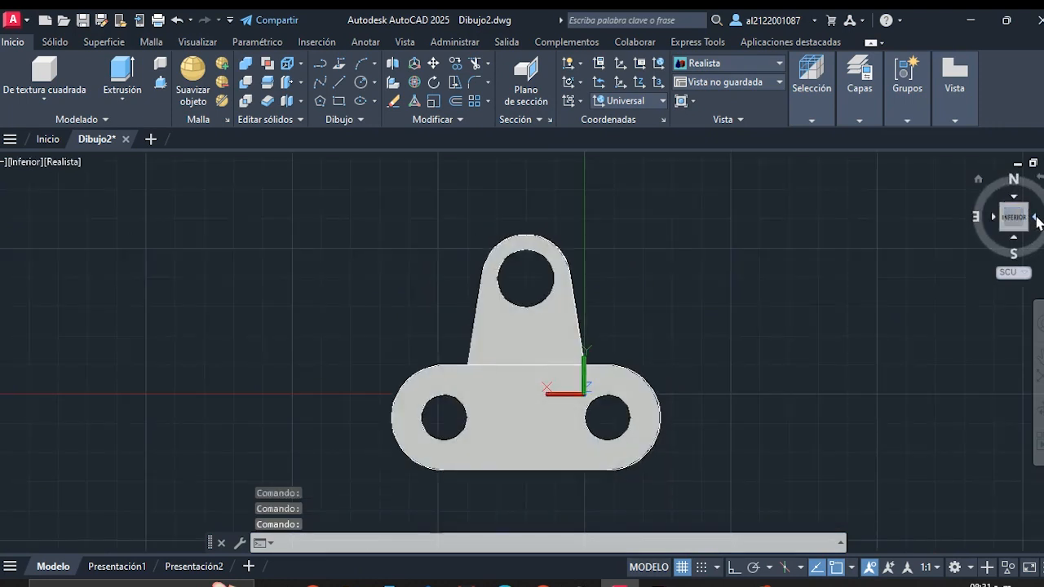
{"action": "left_click", "coordinate": [1035, 218]}
{"action": "left_click", "coordinate": [1016, 242]}
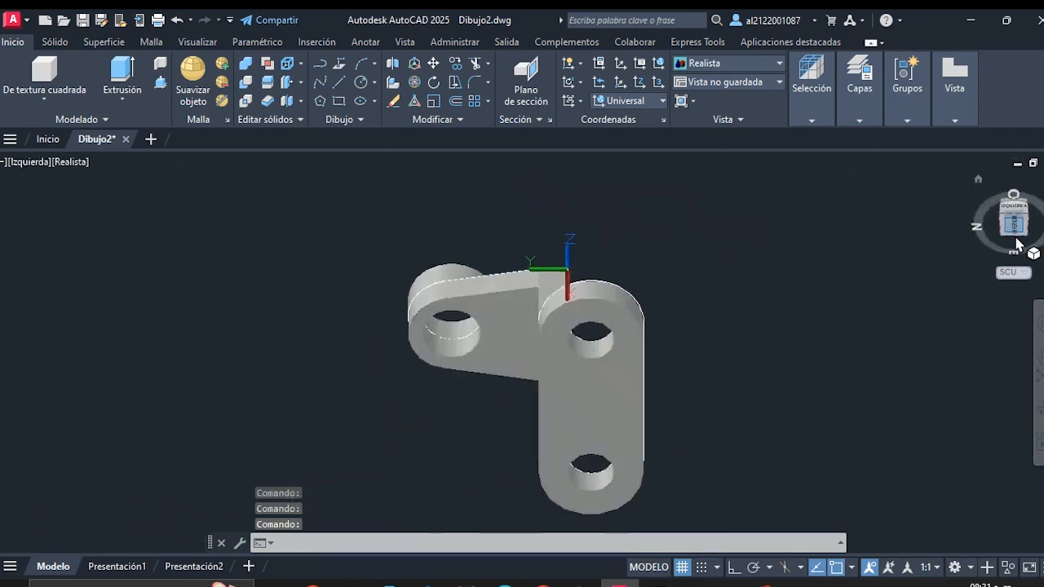
Orbit to an angled view from above to examine the assembled bracket, keeping the Universal coordinate system
{"action": "left_click", "coordinate": [624, 100]}
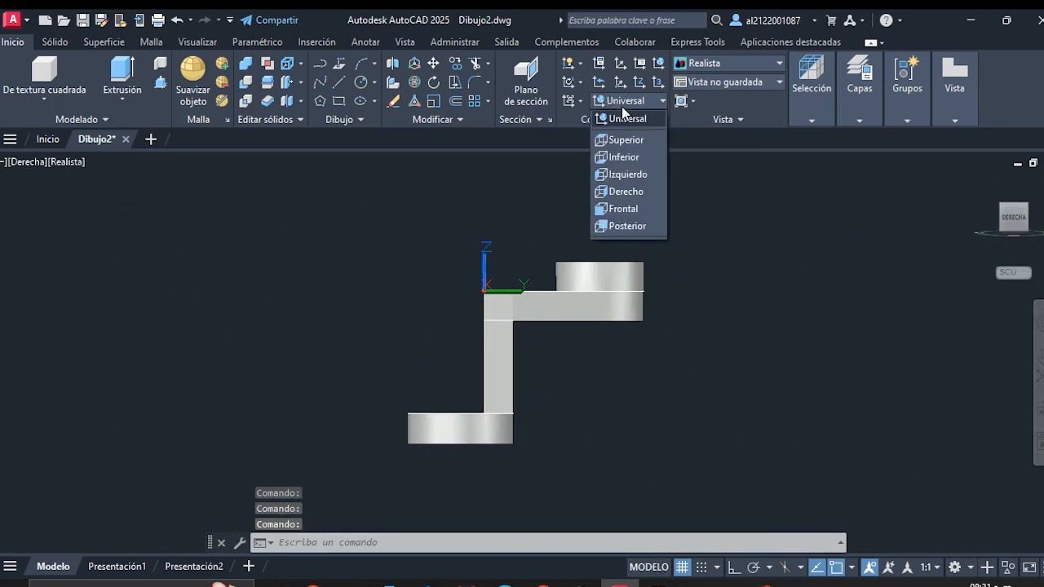
{"action": "left_click", "coordinate": [736, 174]}
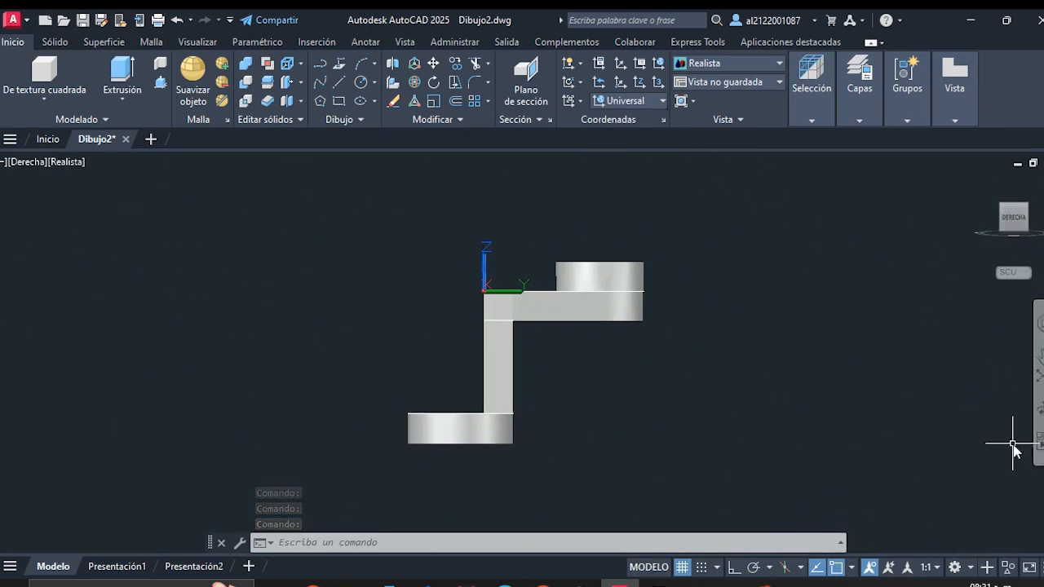
{"action": "left_click", "coordinate": [1039, 415]}
{"action": "left_click_drag", "start_coordinate": [503, 307], "coordinate": [603, 341]}
{"action": "key", "text": "Escape"}
{"action": "scroll", "coordinate": [664, 407], "scroll_direction": "down", "scroll_amount": 4}
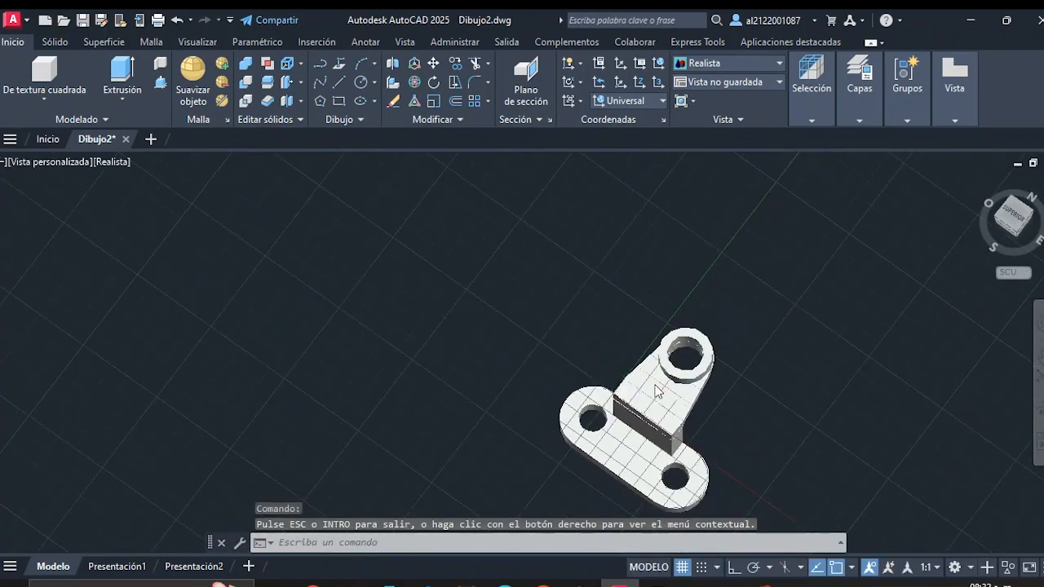
{"action": "scroll", "coordinate": [686, 443], "scroll_direction": "up", "scroll_amount": 2}
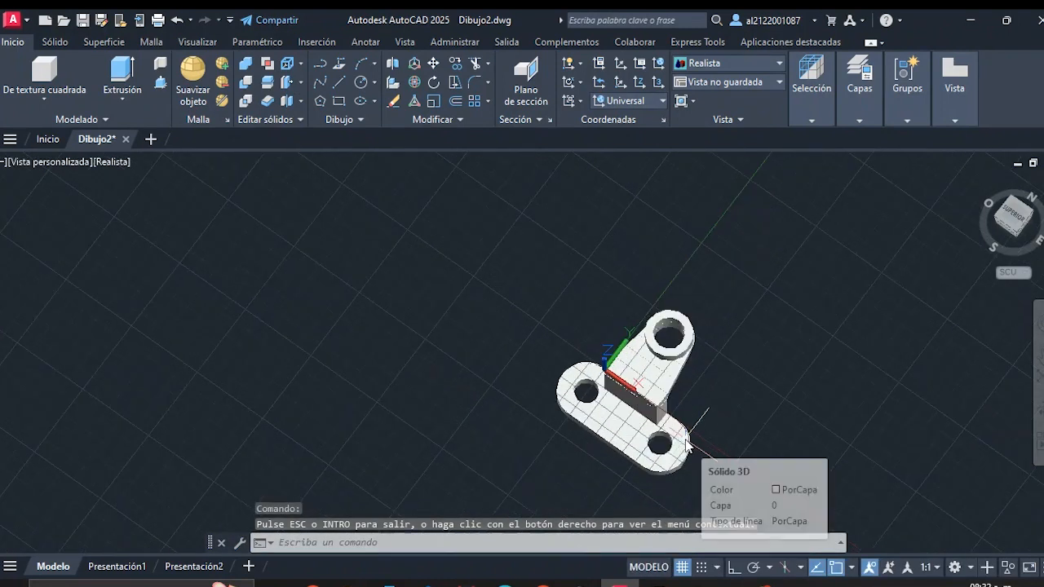